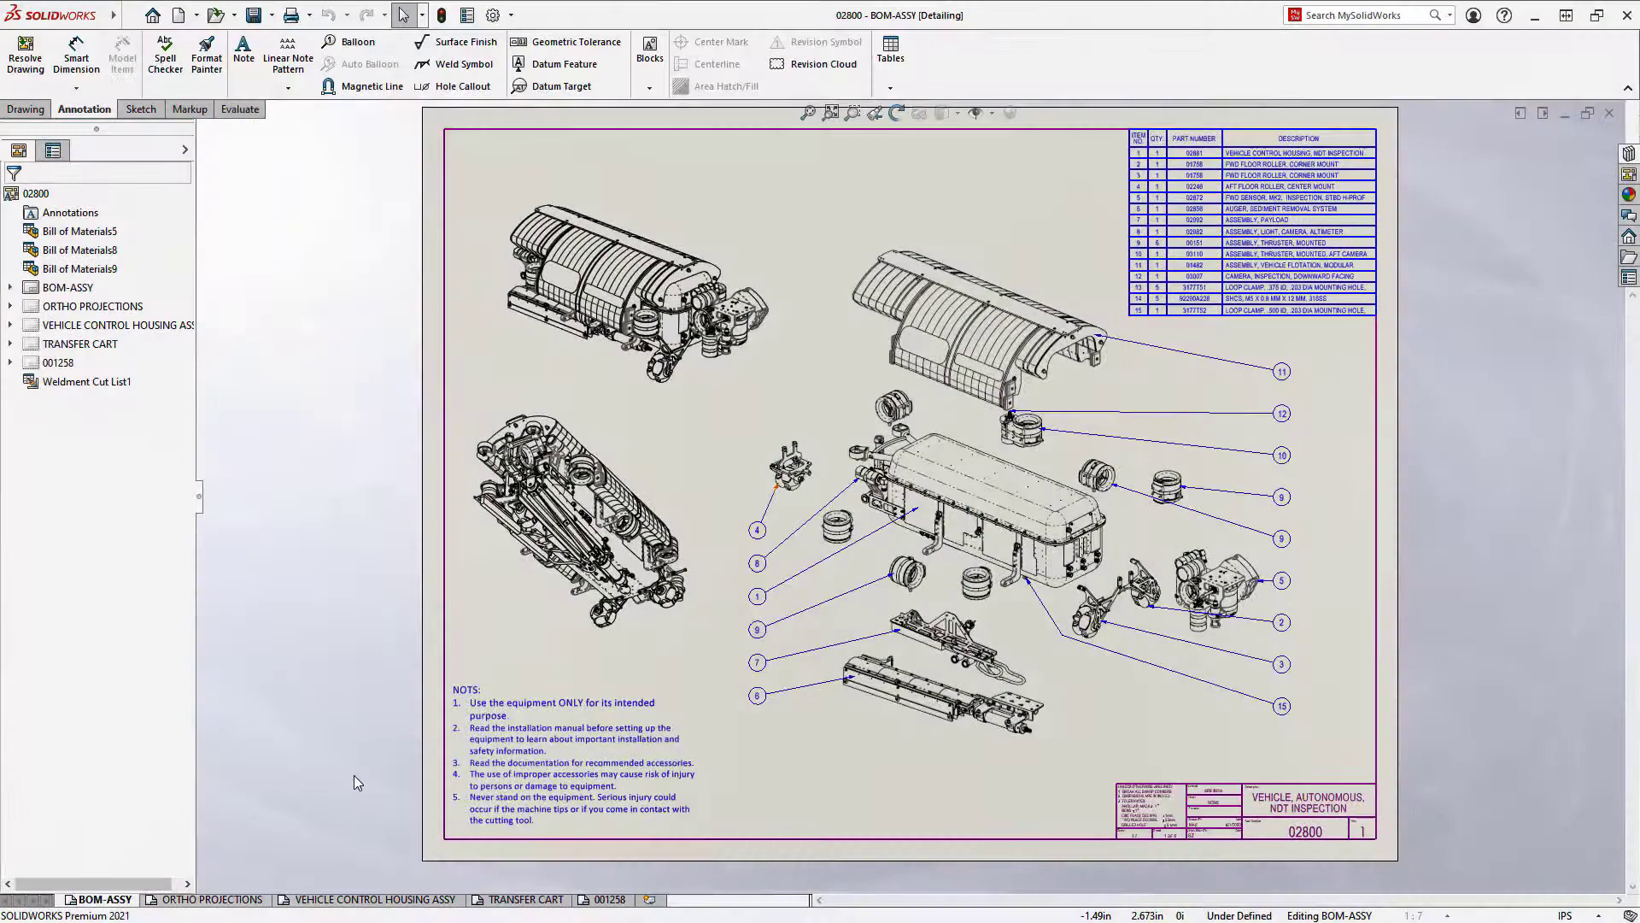
Step: Open the VEHICLE CONTROL HOUSING ASSY sheet and examine the circuit boards above the lower housing up close
click(377, 899)
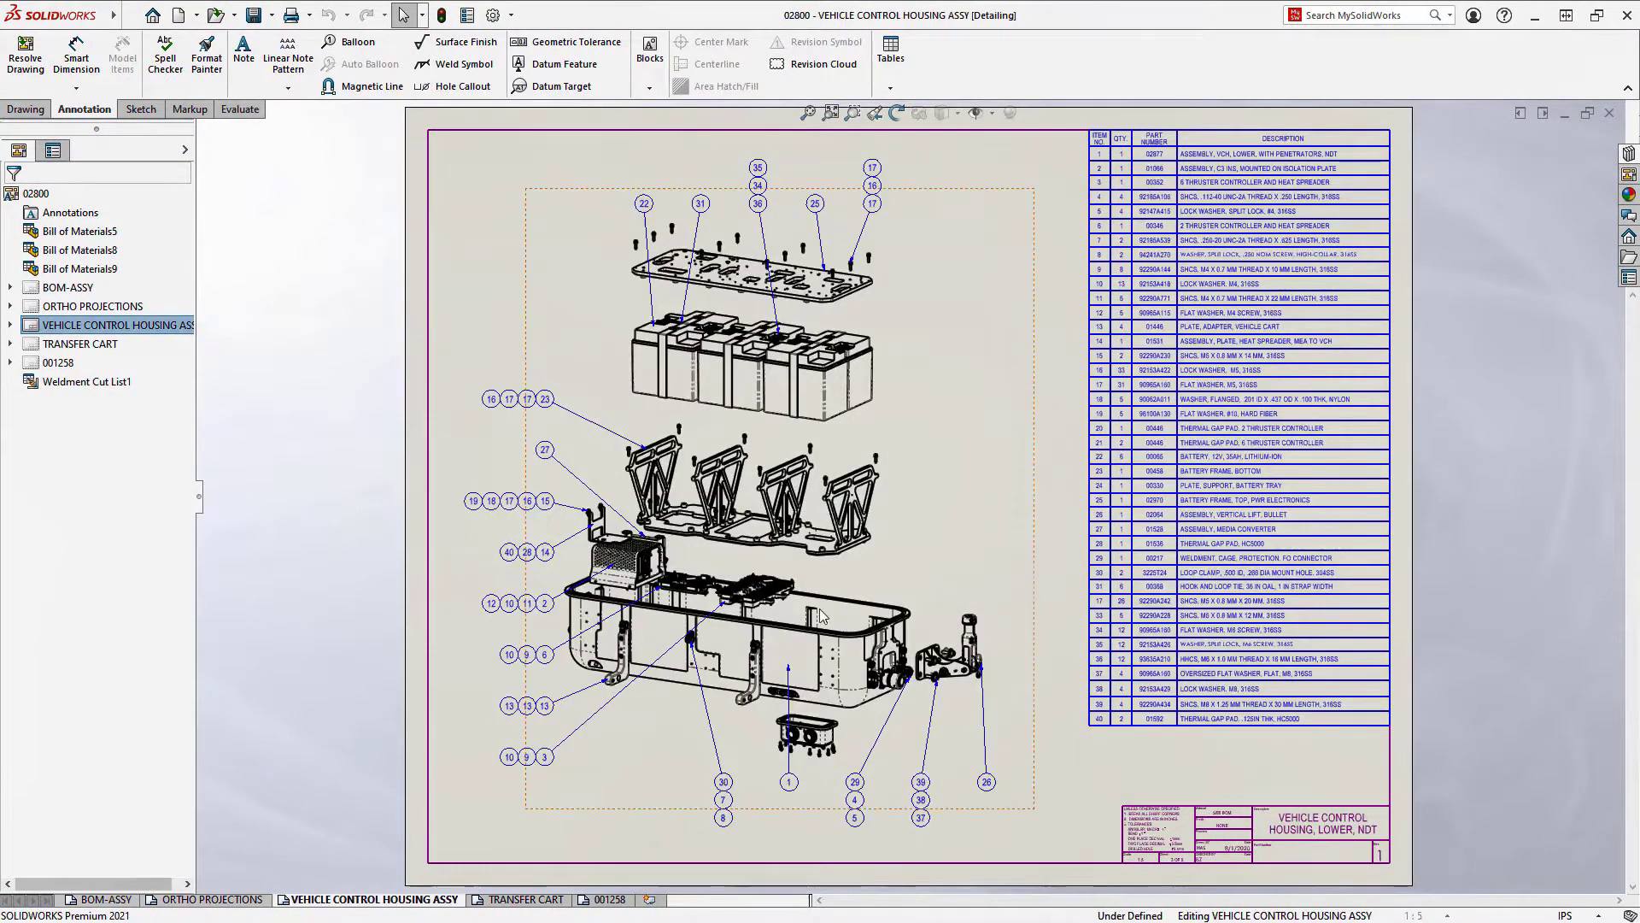
scroll(888, 589, down, 5)
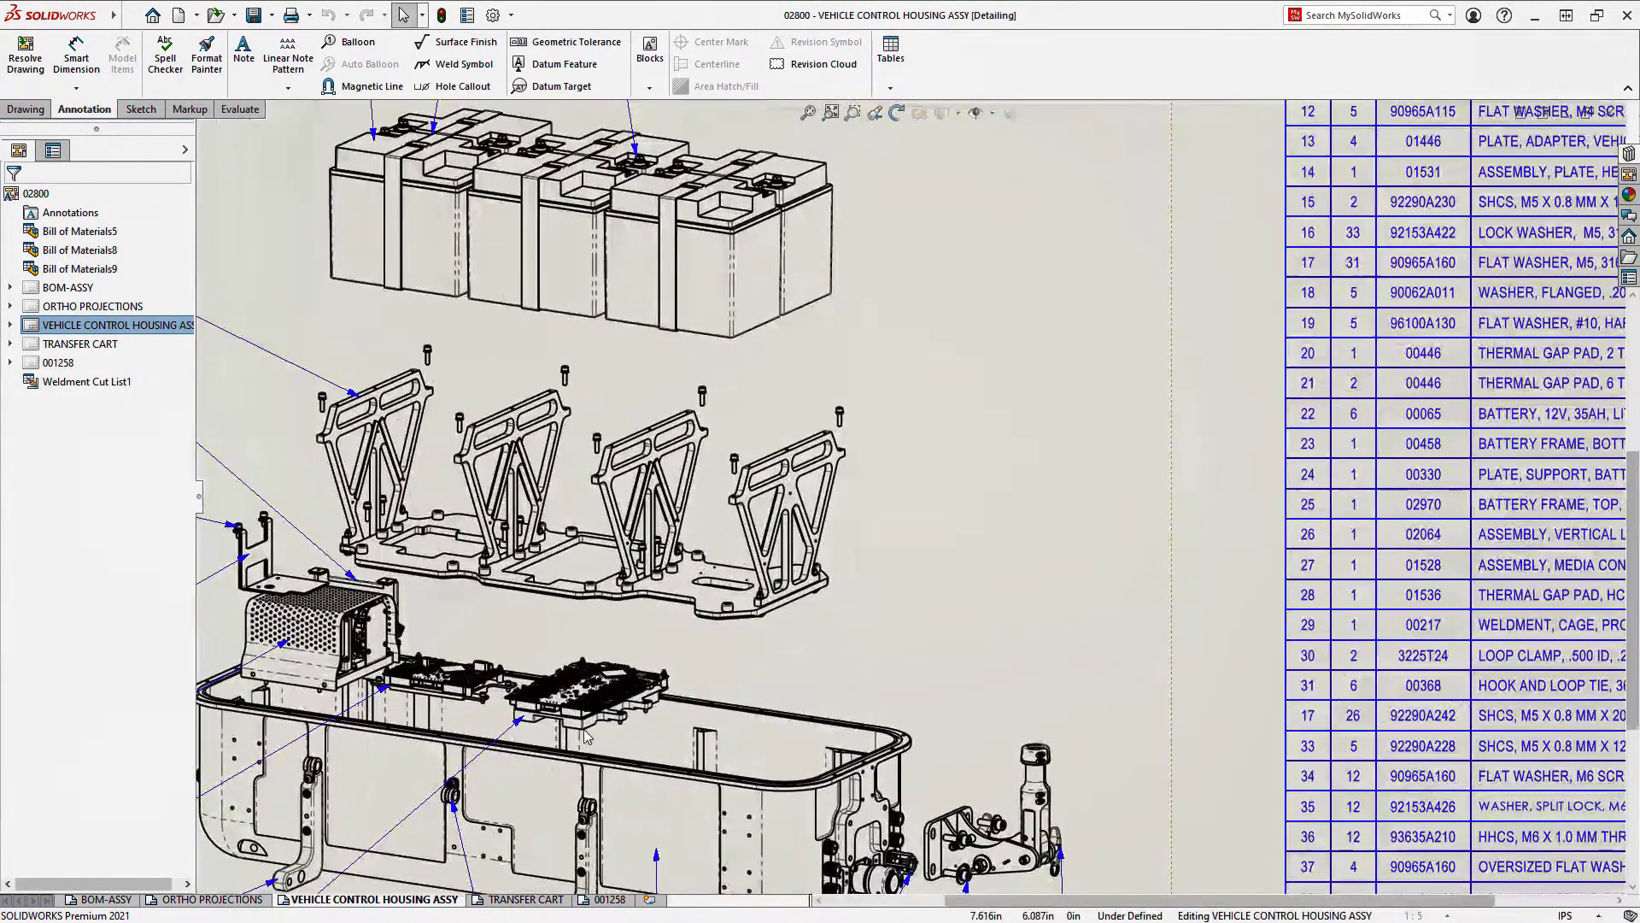
scroll(427, 572, down, 8)
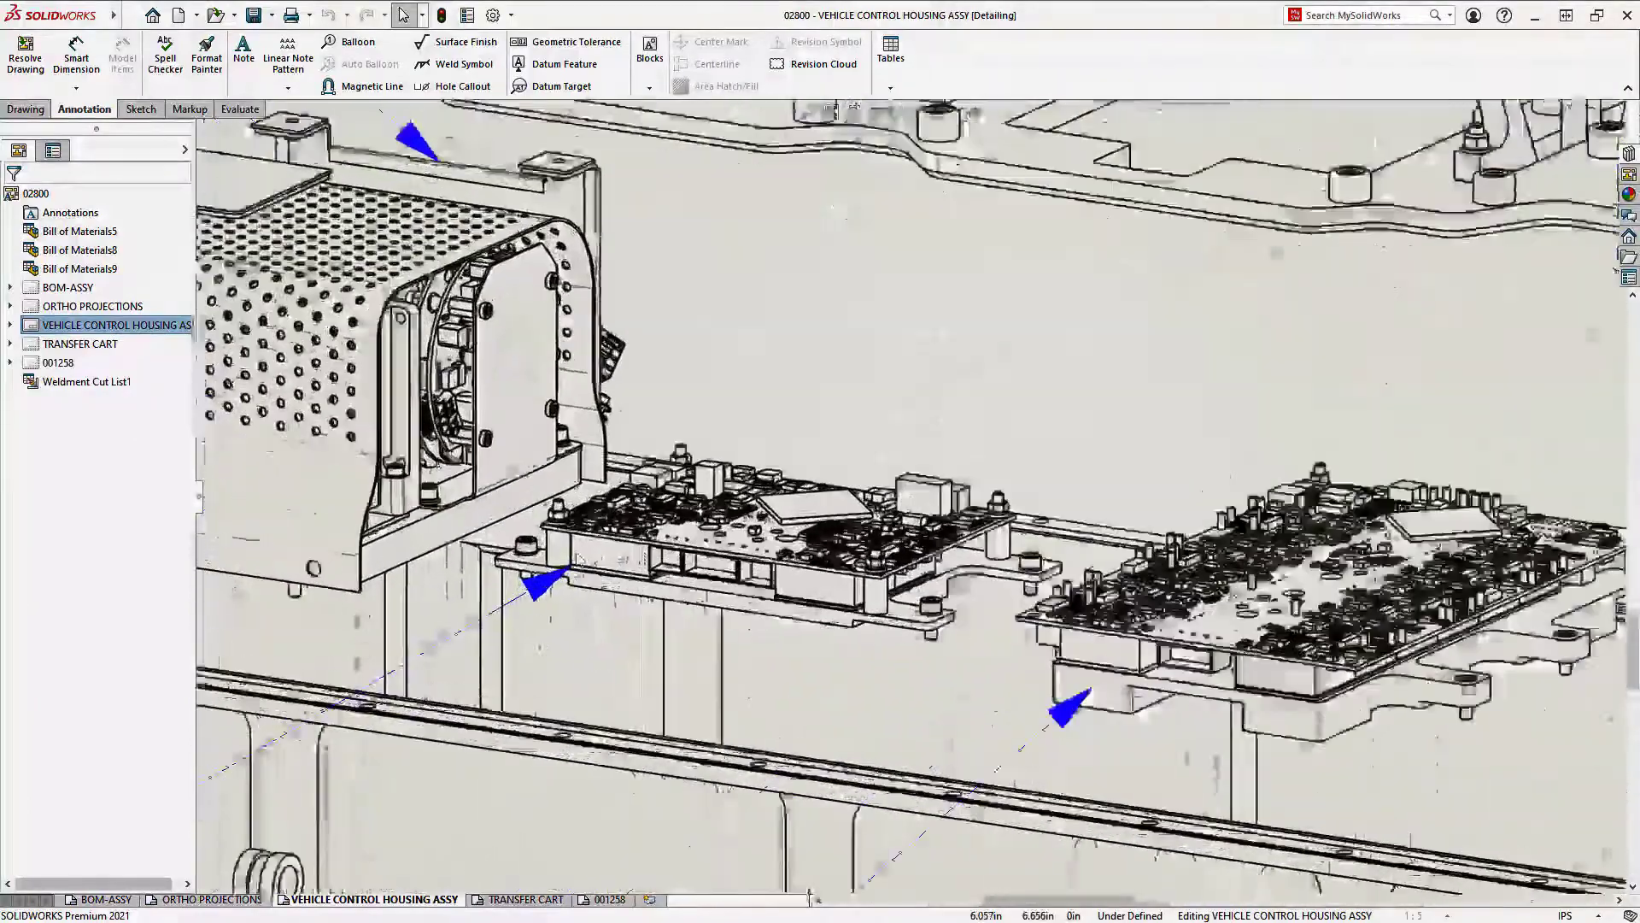
mouse_move(577, 554)
middle_down()
mouse_move(708, 636)
mouse_move(836, 474)
mouse_move(576, 516)
middle_up()
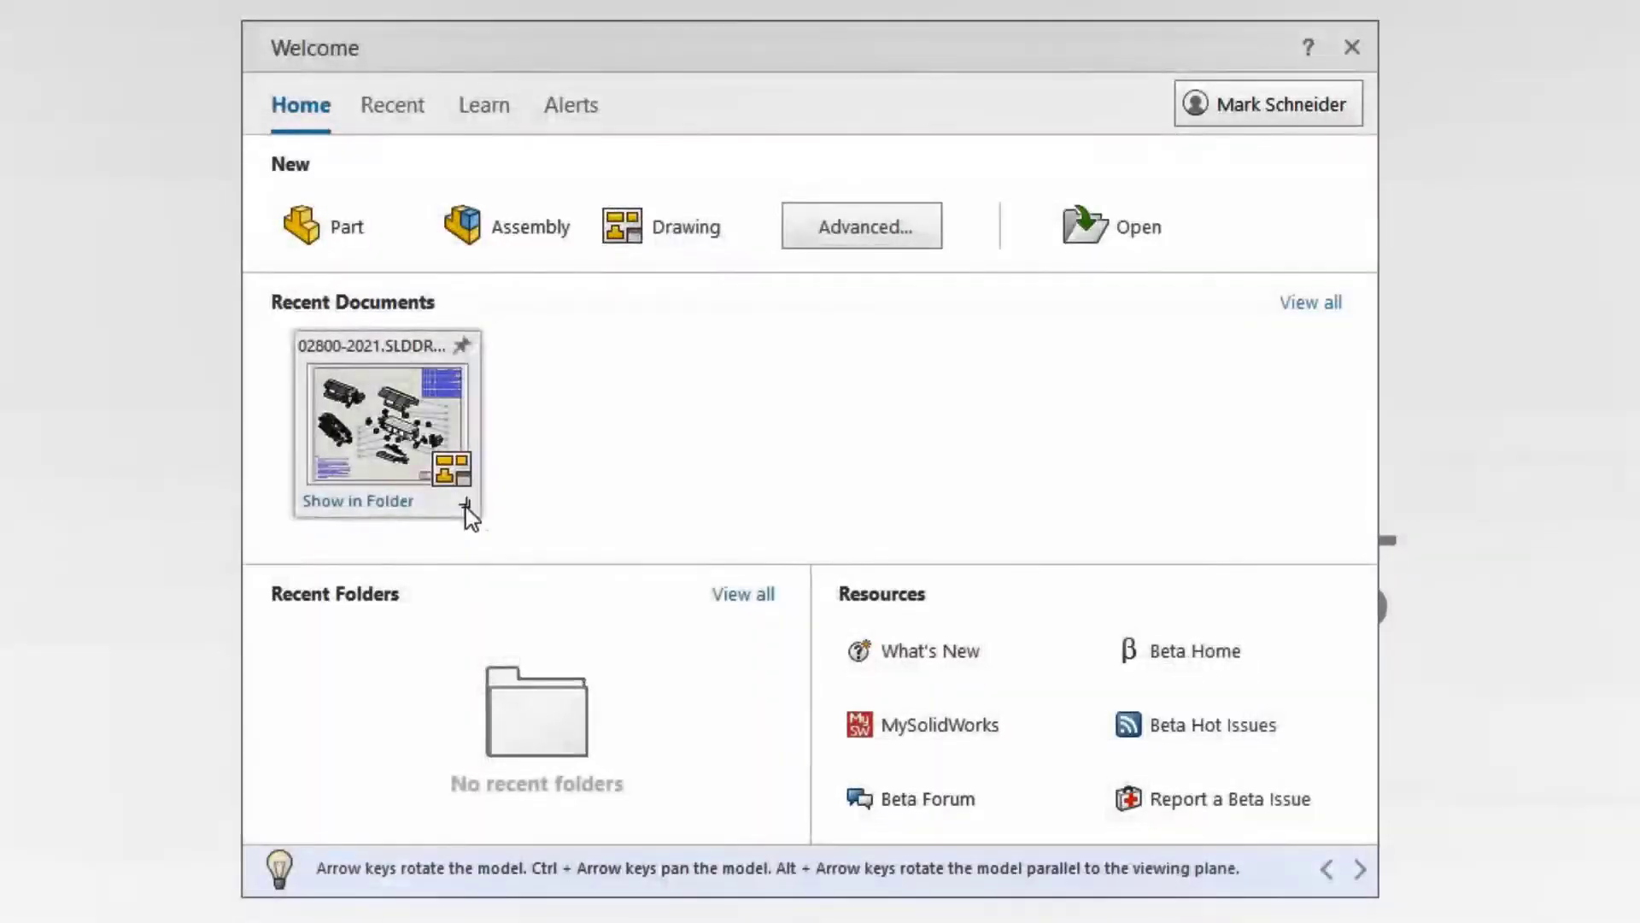
Step: Expand the opening options of the recent drawing 02800-2021.SLDDRW and show its available modes
mouse_move(467, 511)
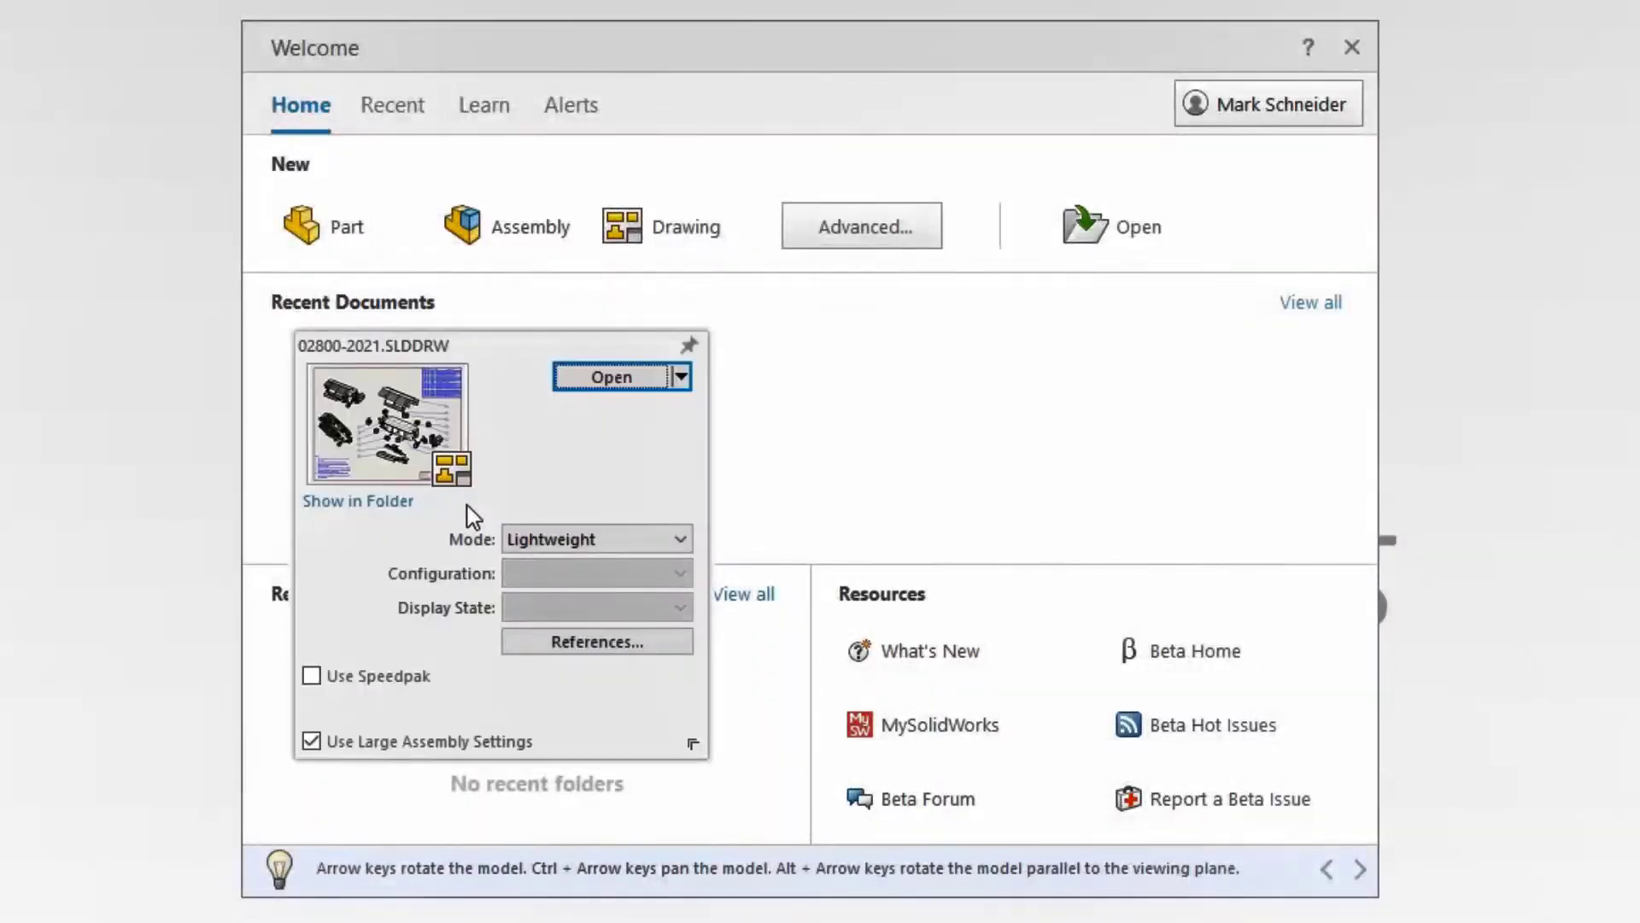
click(579, 538)
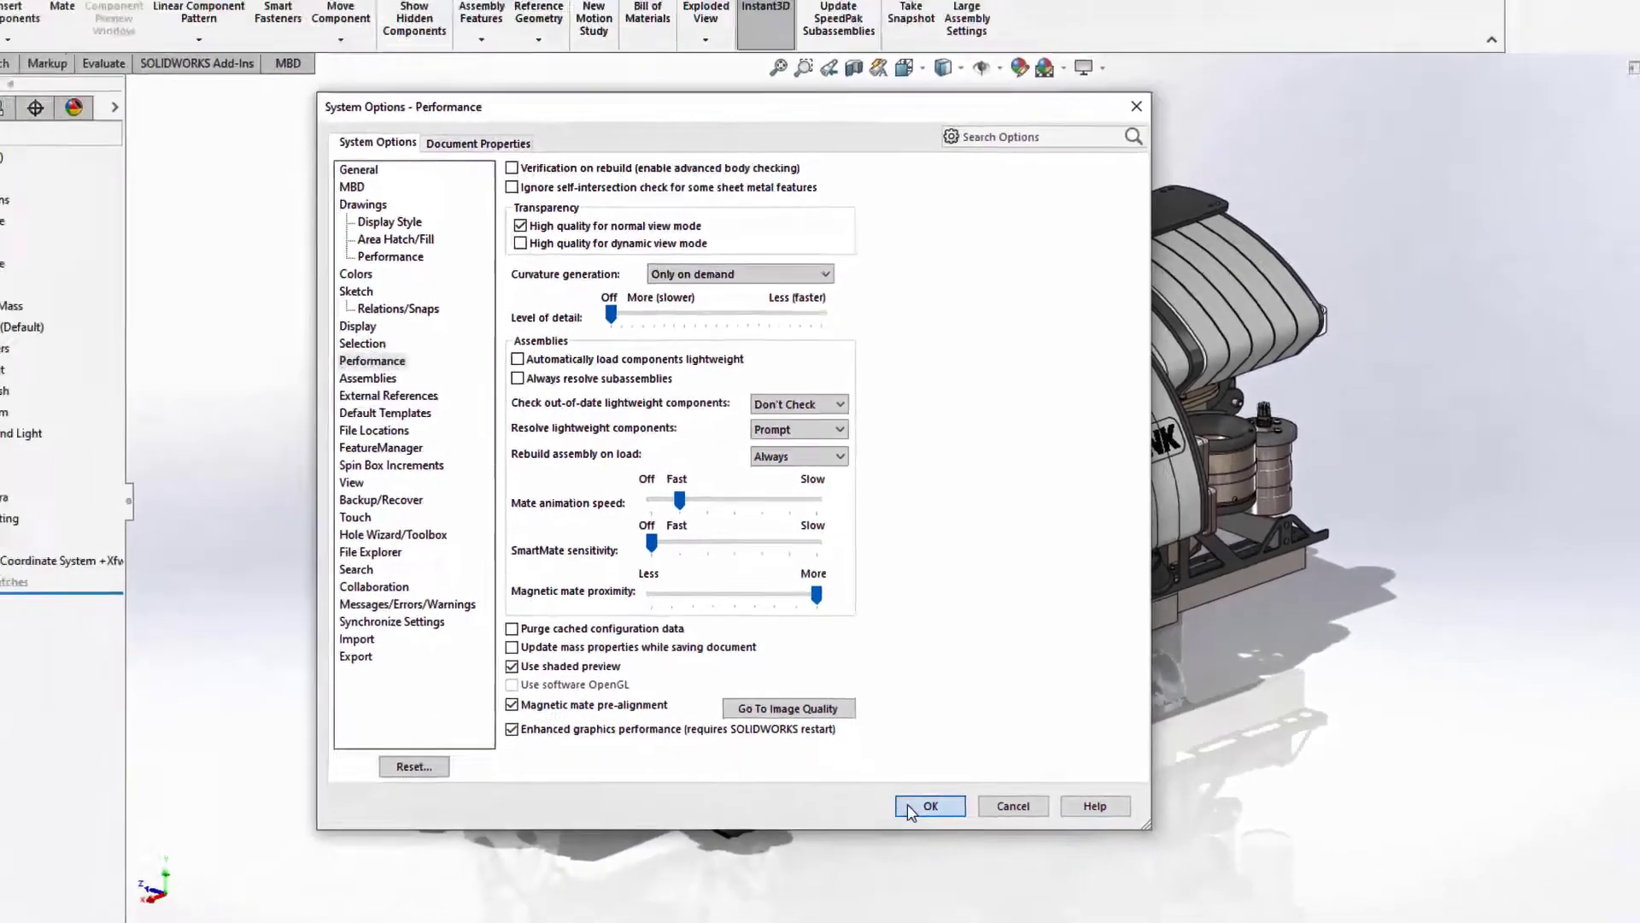
Step: Accept the Performance system options with Enhanced graphics performance enabled and inspect the full vehicle assembly
click(909, 807)
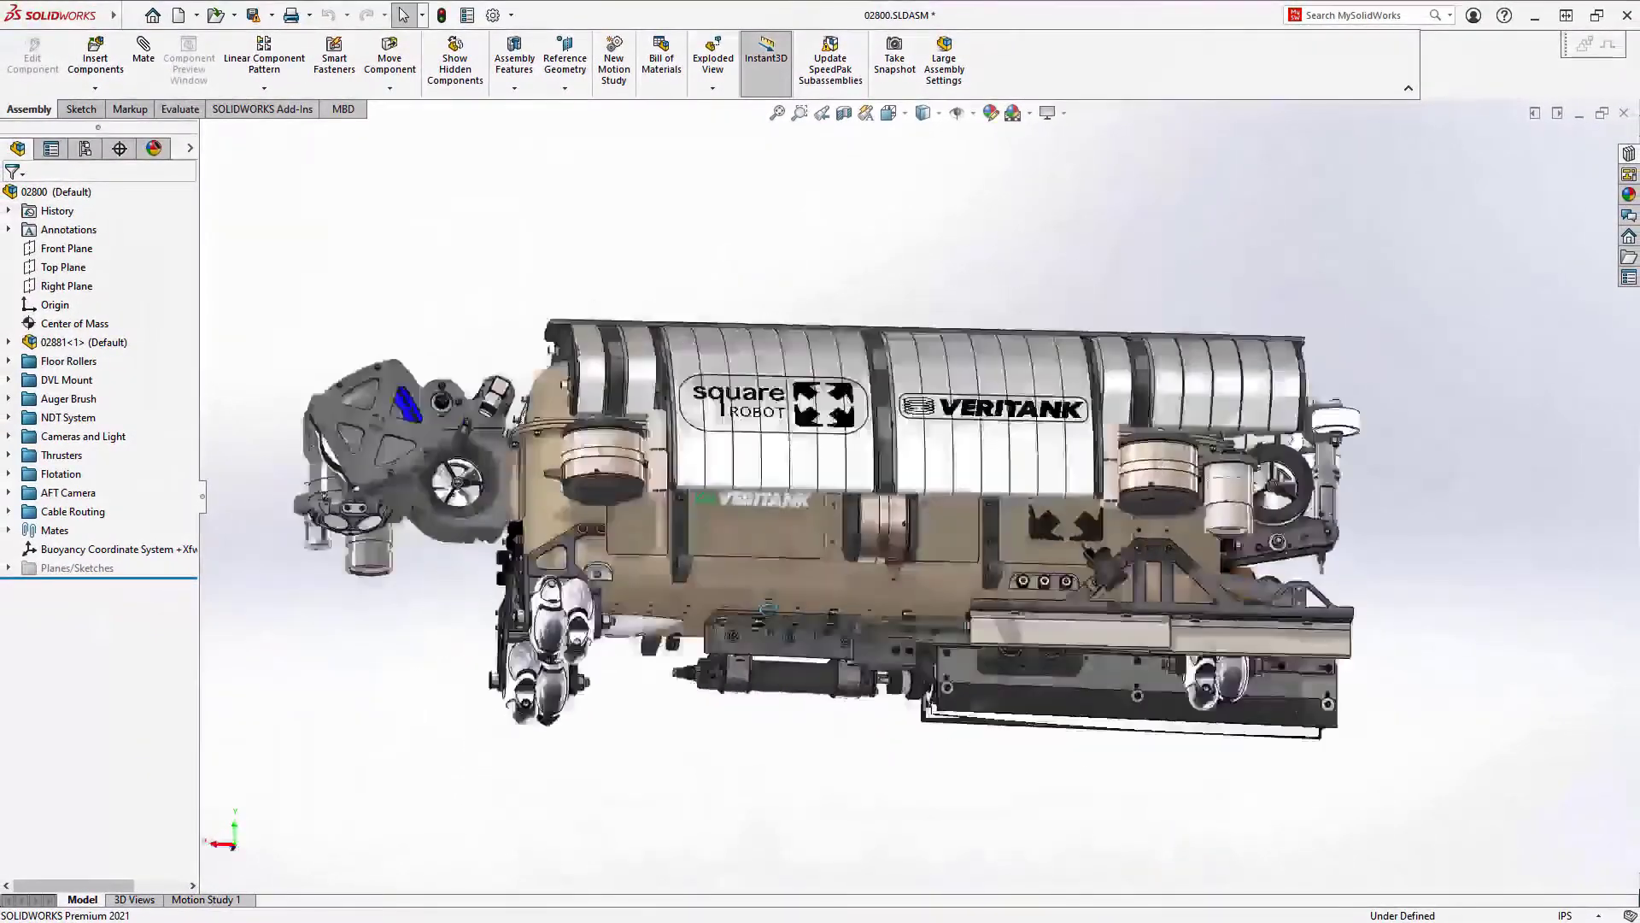
middle_drag(769, 608, 888, 727)
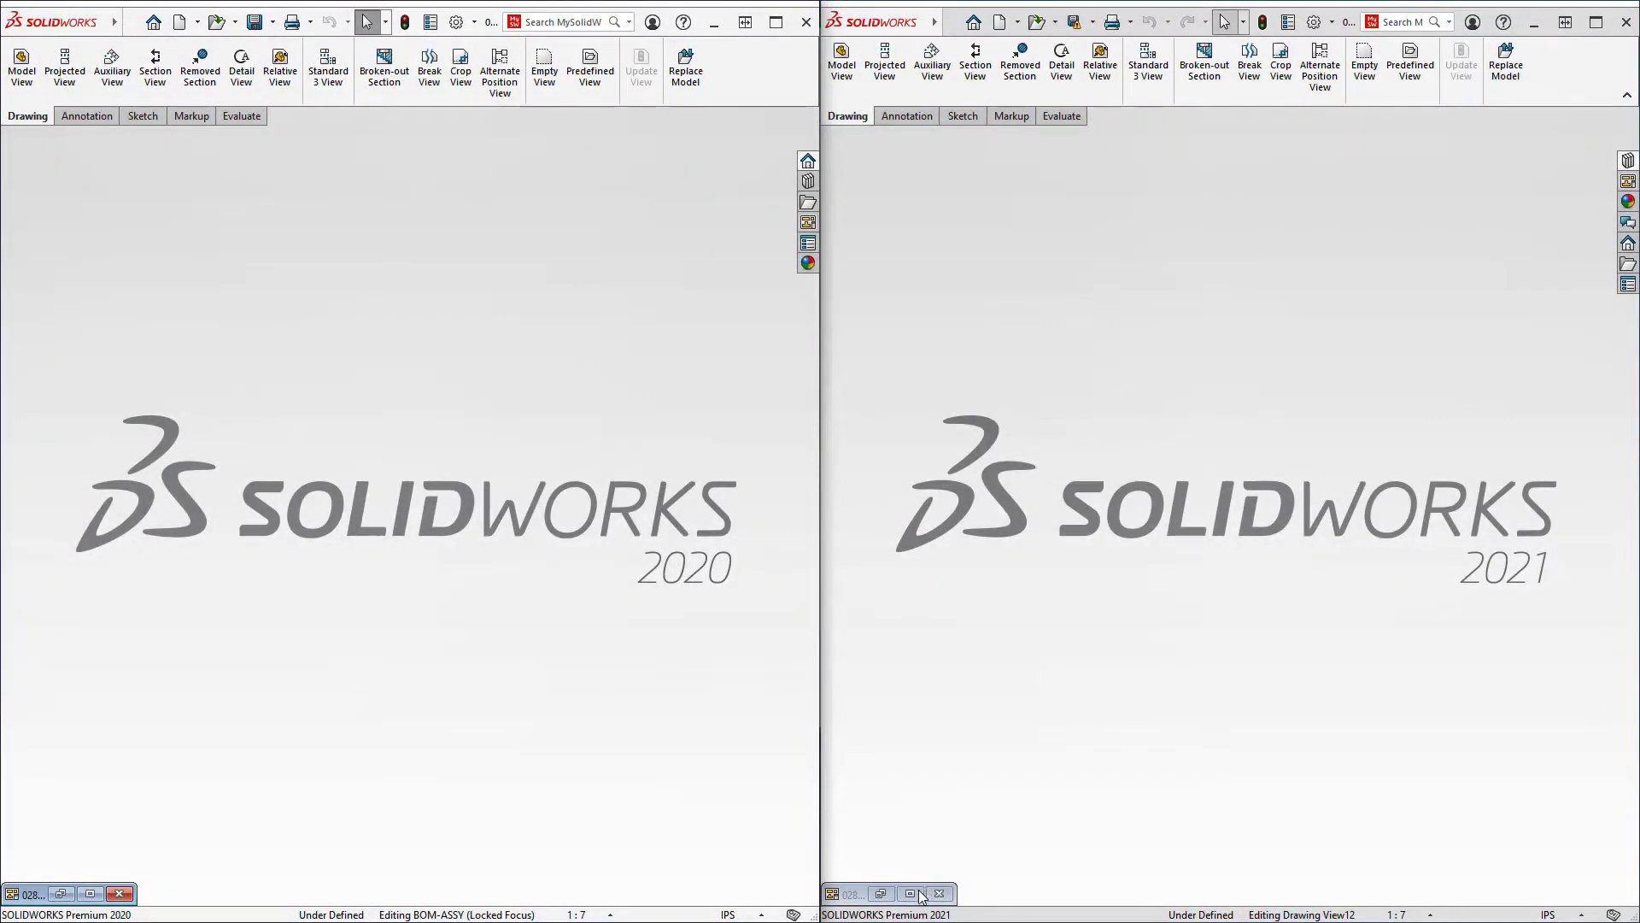
Step: Restore the minimized vehicle drawing in the SOLIDWORKS 2021 window and in the SOLIDWORKS 2020 window
click(917, 895)
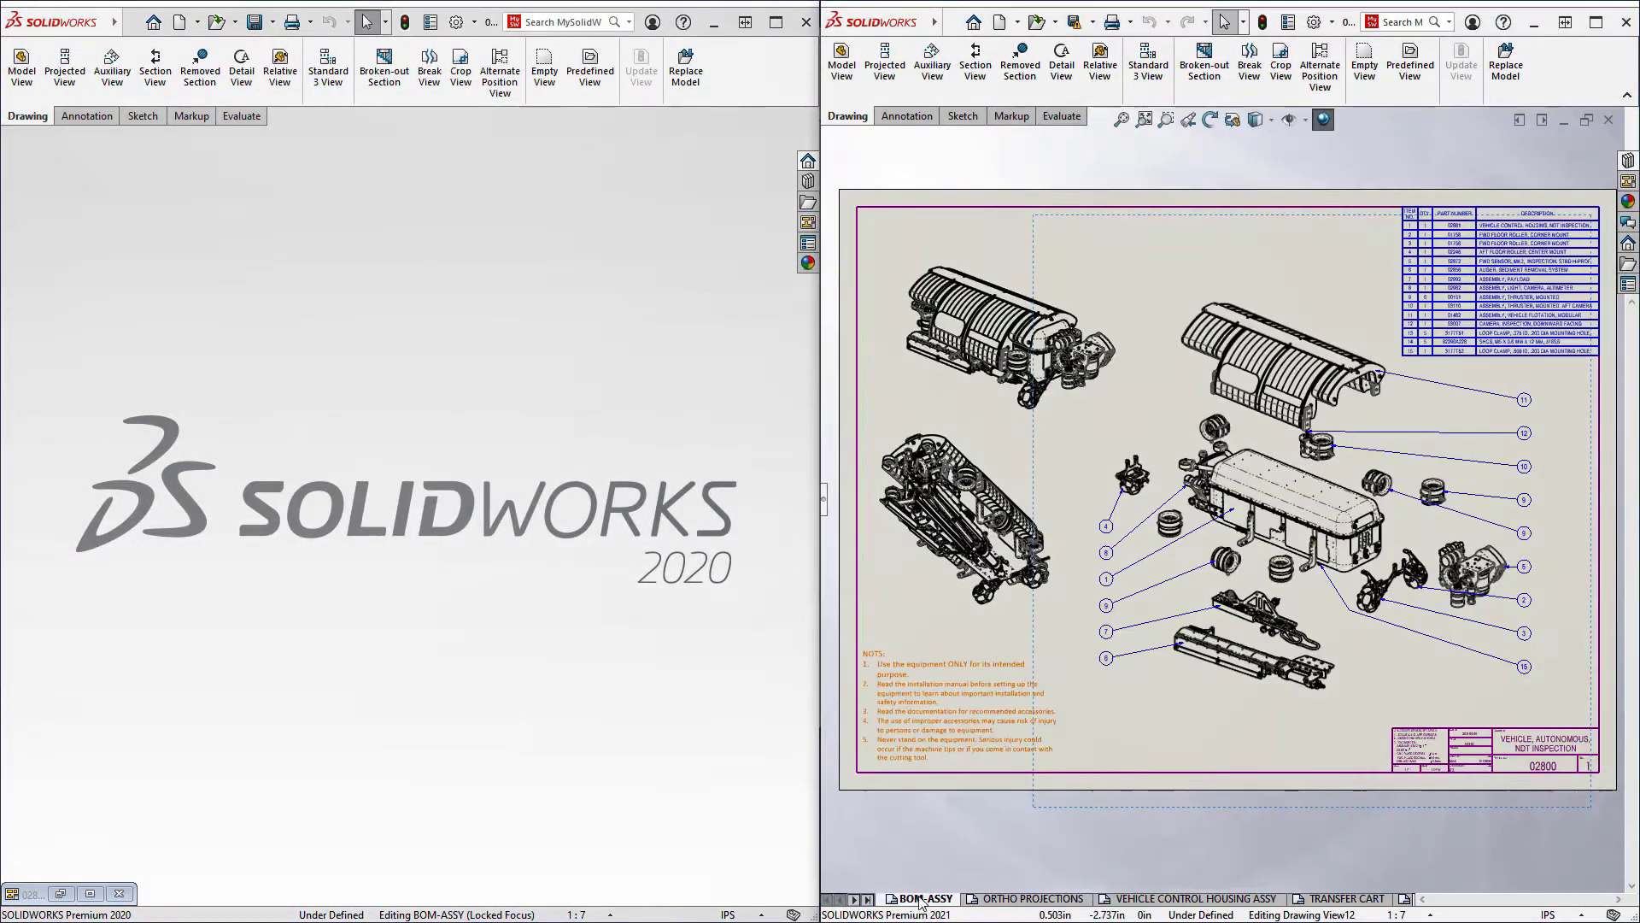
click(92, 893)
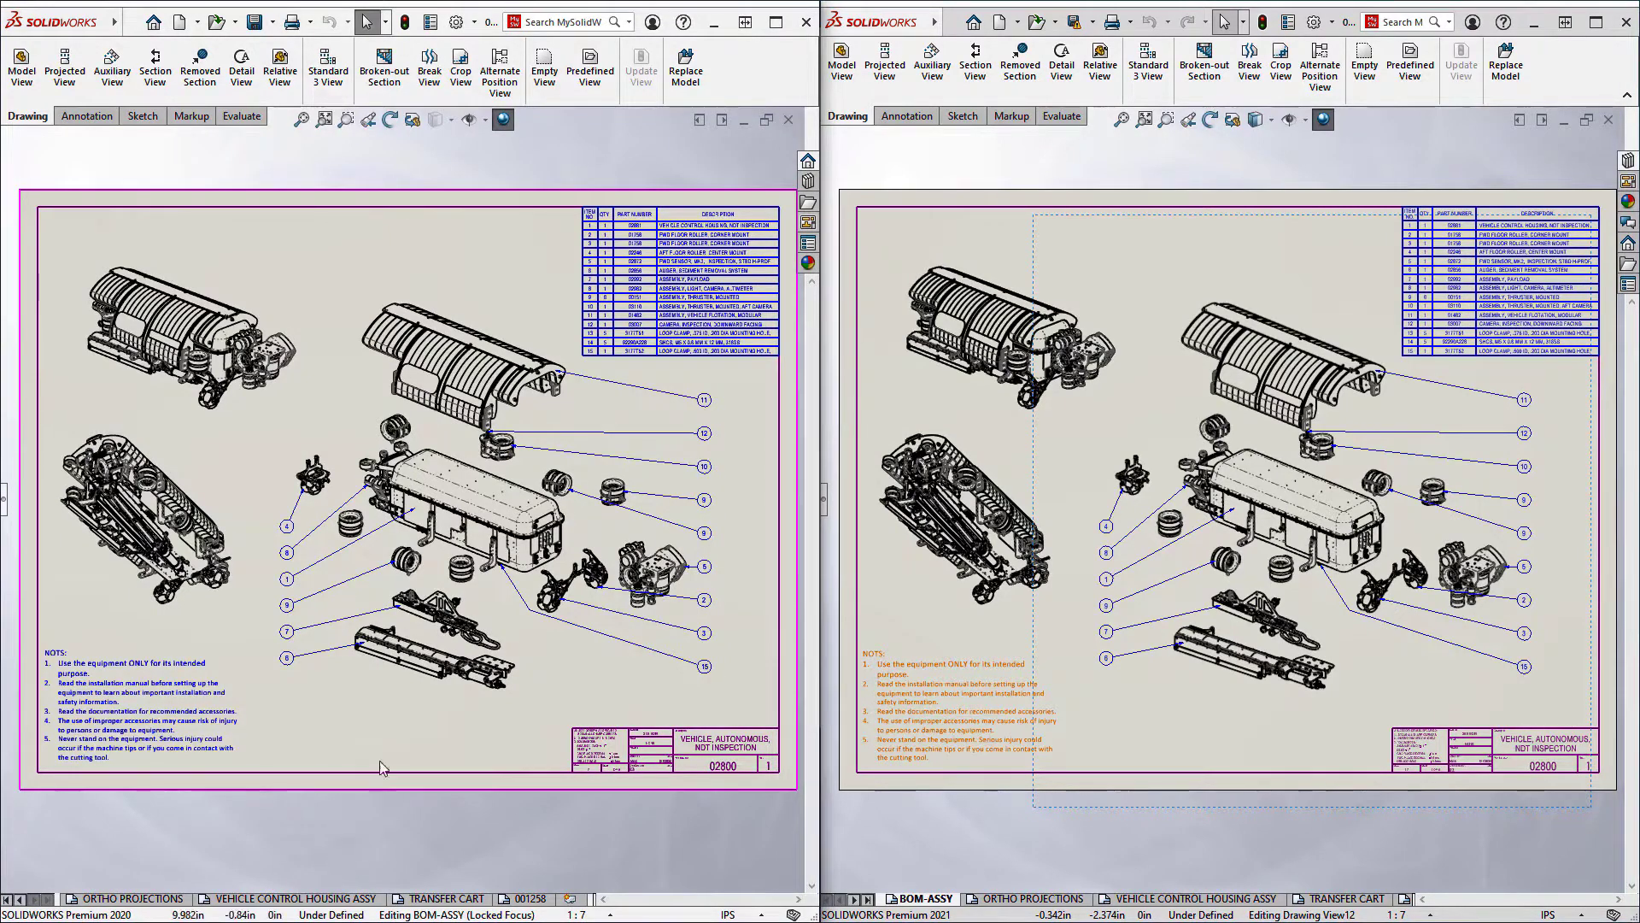
mouse_move(450, 468)
middle_down()
mouse_move(465, 439)
mouse_move(417, 396)
mouse_move(299, 392)
mouse_move(412, 550)
mouse_move(503, 516)
mouse_move(375, 452)
mouse_move(393, 547)
mouse_move(377, 650)
mouse_move(387, 381)
mouse_move(398, 482)
mouse_move(422, 500)
middle_up()
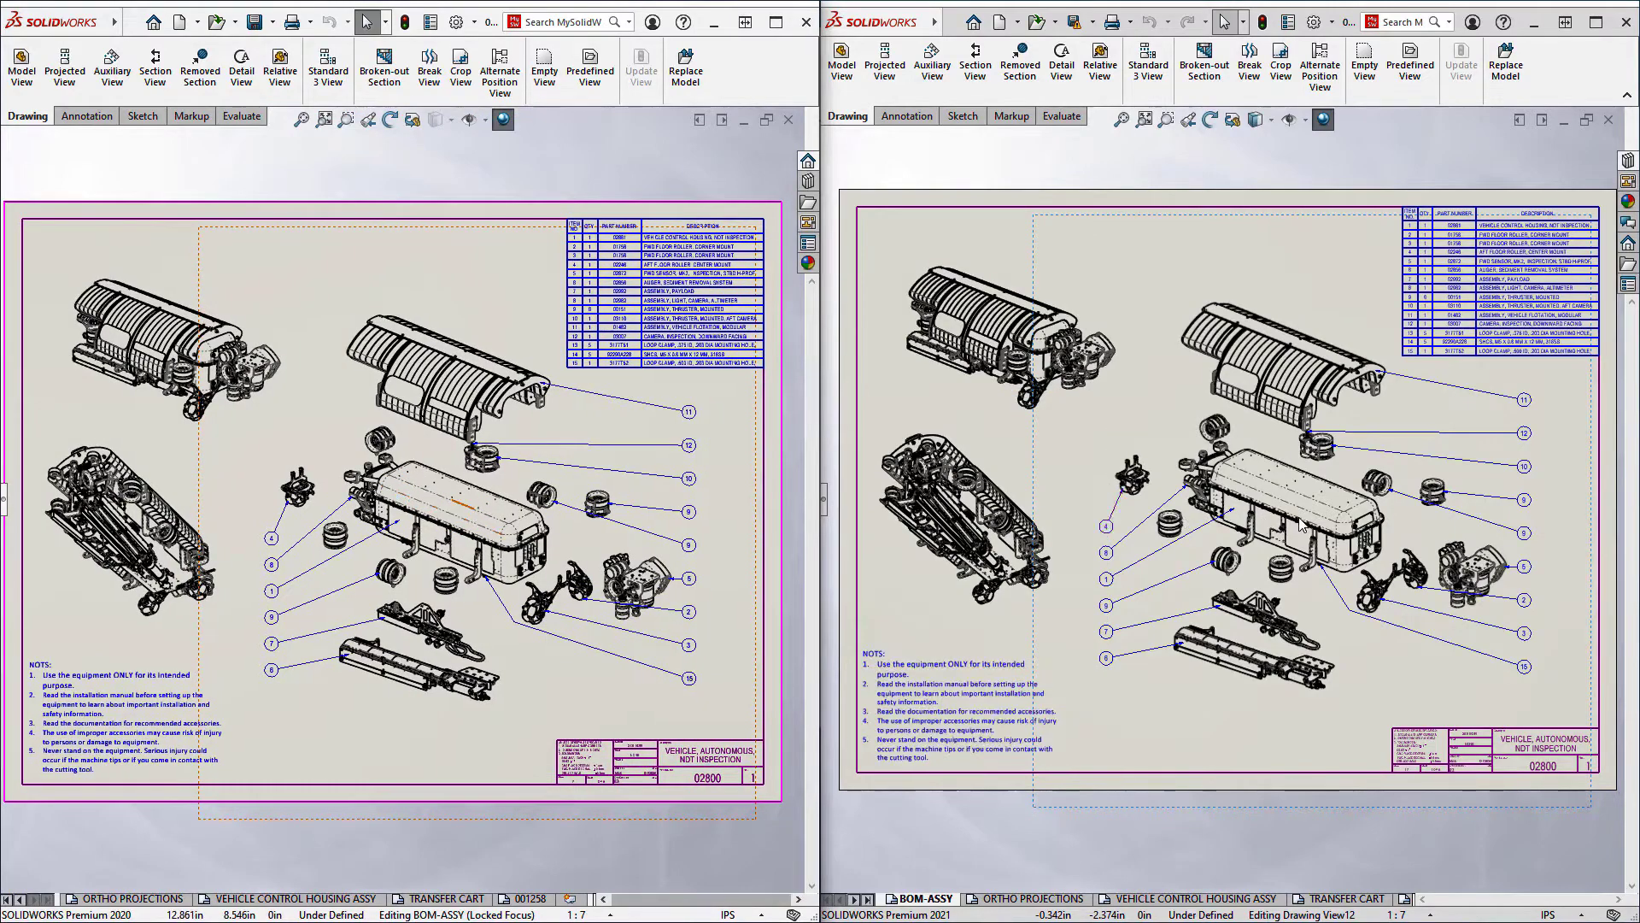
Step: In SOLIDWORKS 2021, examine the exploded housing and the underside isometric view on the BOM-ASSY sheet up close
scroll(1300, 523, down, 2)
scroll(1249, 709, up, 2)
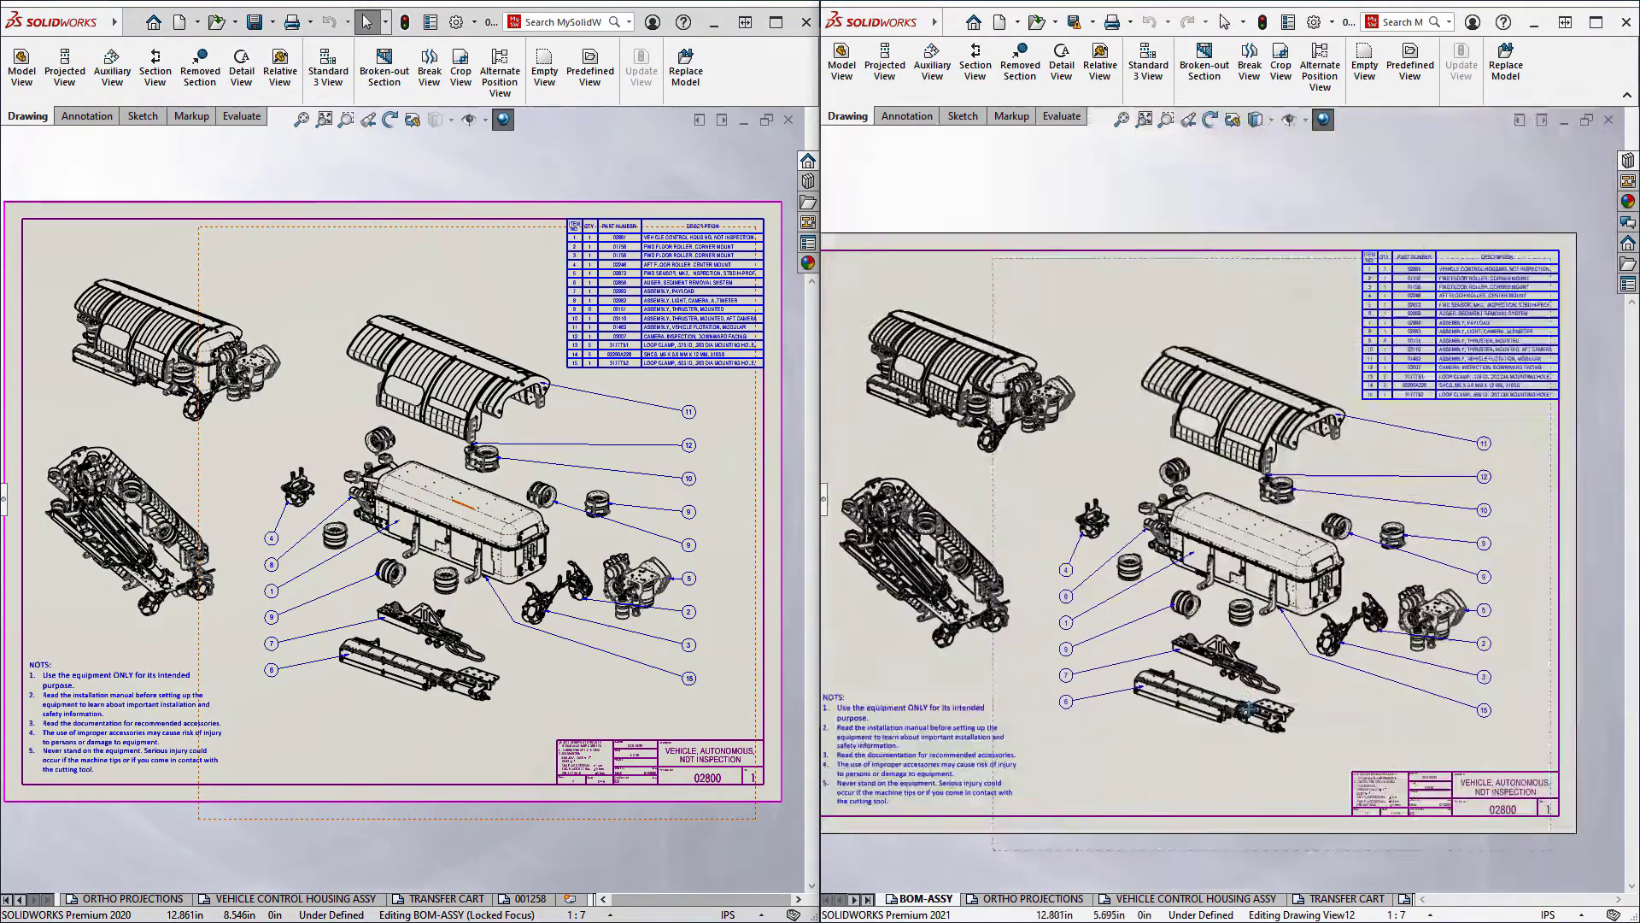
mouse_move(1249, 708)
middle_down()
mouse_move(1248, 897)
mouse_move(1249, 508)
mouse_move(1249, 732)
mouse_move(1591, 535)
mouse_move(1277, 531)
mouse_move(1330, 551)
mouse_move(1304, 427)
mouse_move(1287, 528)
middle_up()
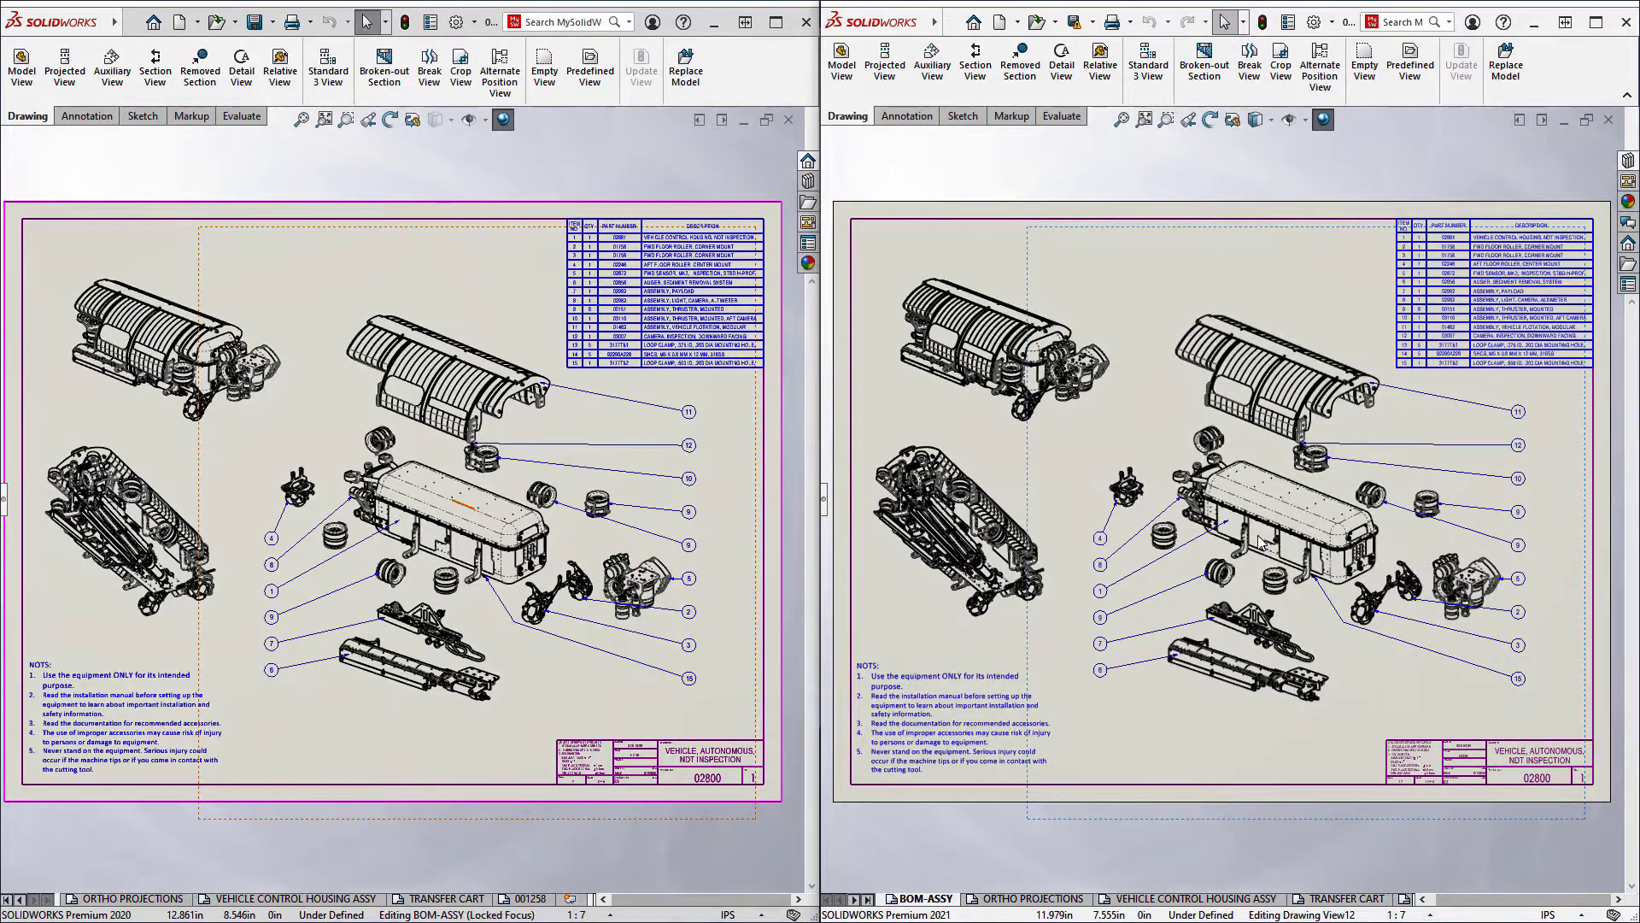
scroll(1311, 553, down, 6)
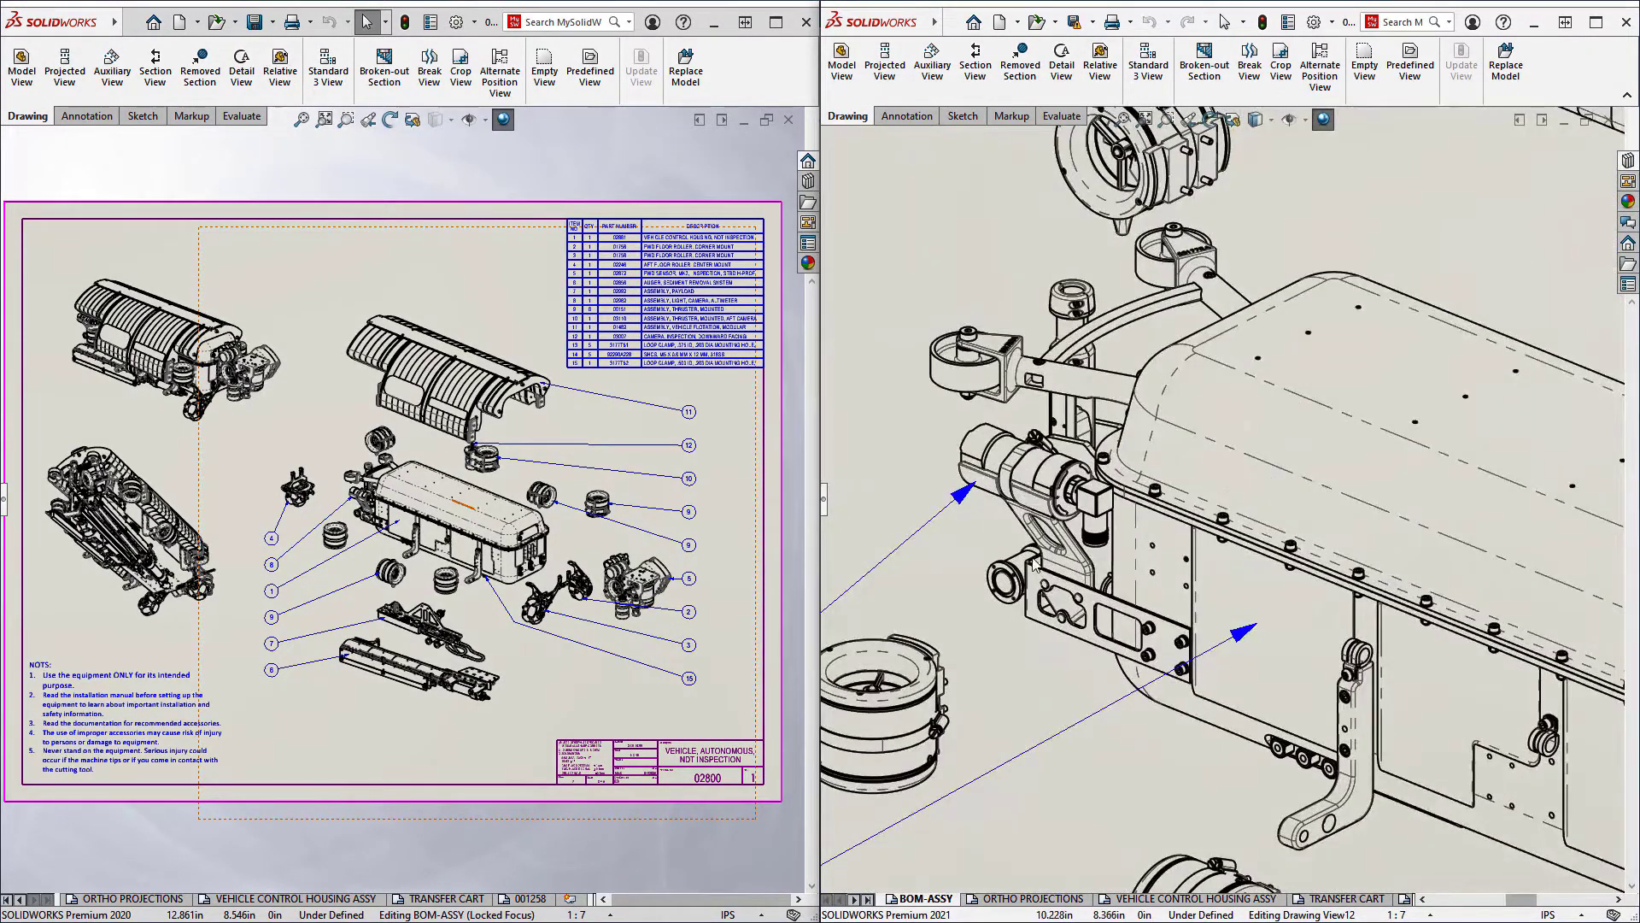
mouse_move(1152, 654)
middle_down()
mouse_move(1111, 547)
mouse_move(1239, 358)
mouse_move(1362, 476)
mouse_move(1623, 474)
middle_up()
middle_drag(972, 479, 1623, 496)
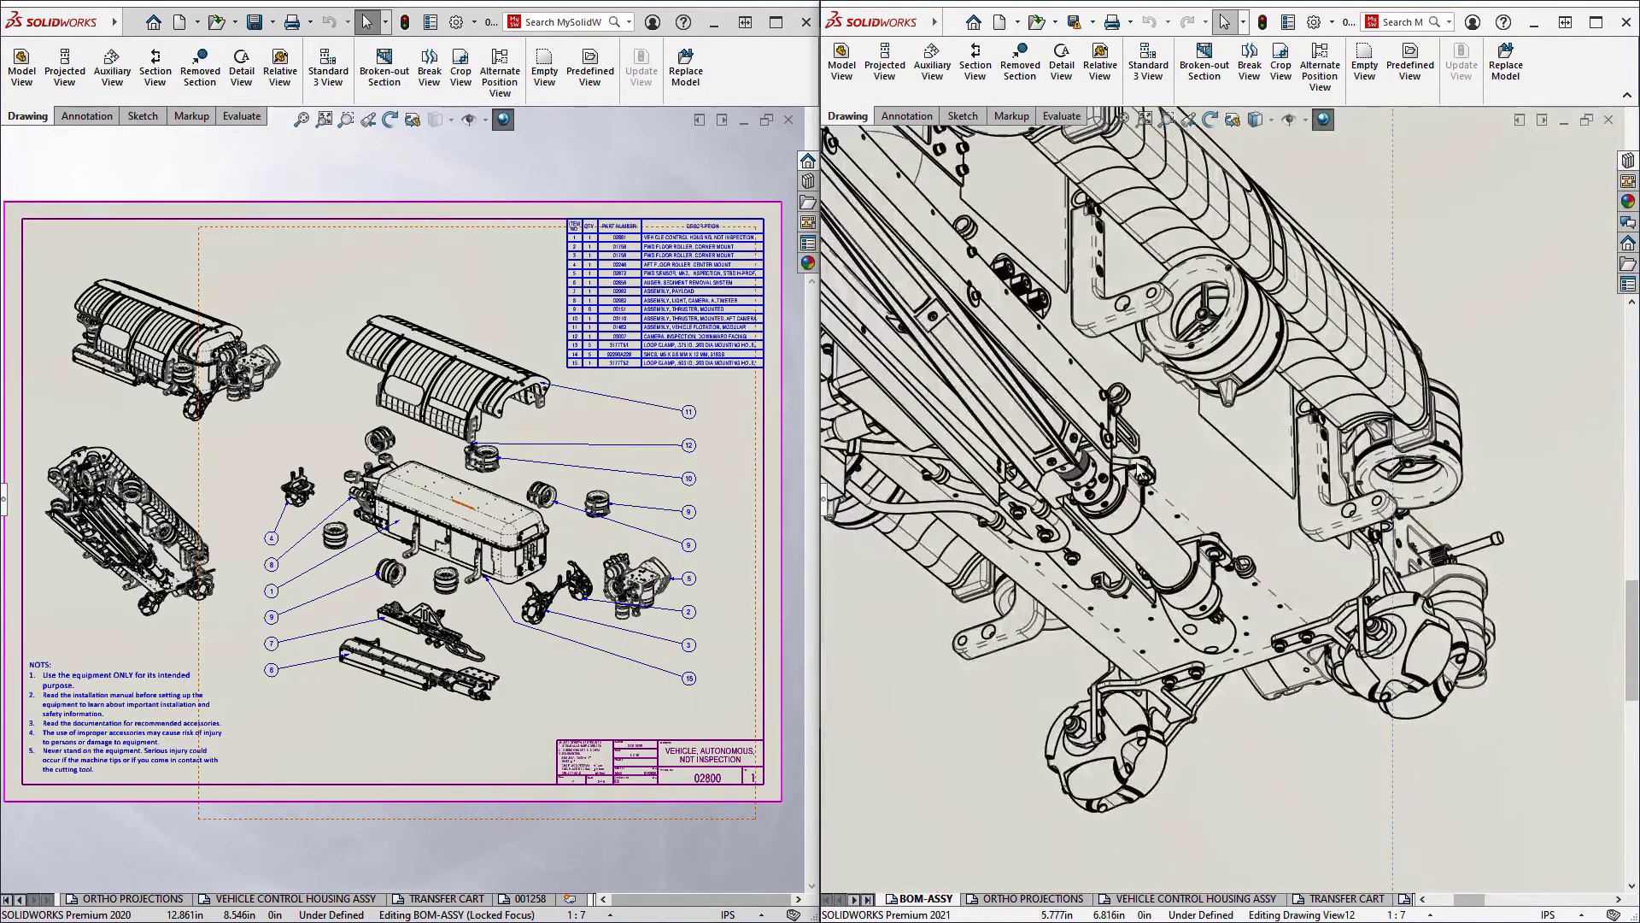
middle_drag(1338, 587, 1632, 807)
scroll(1194, 459, up, 2)
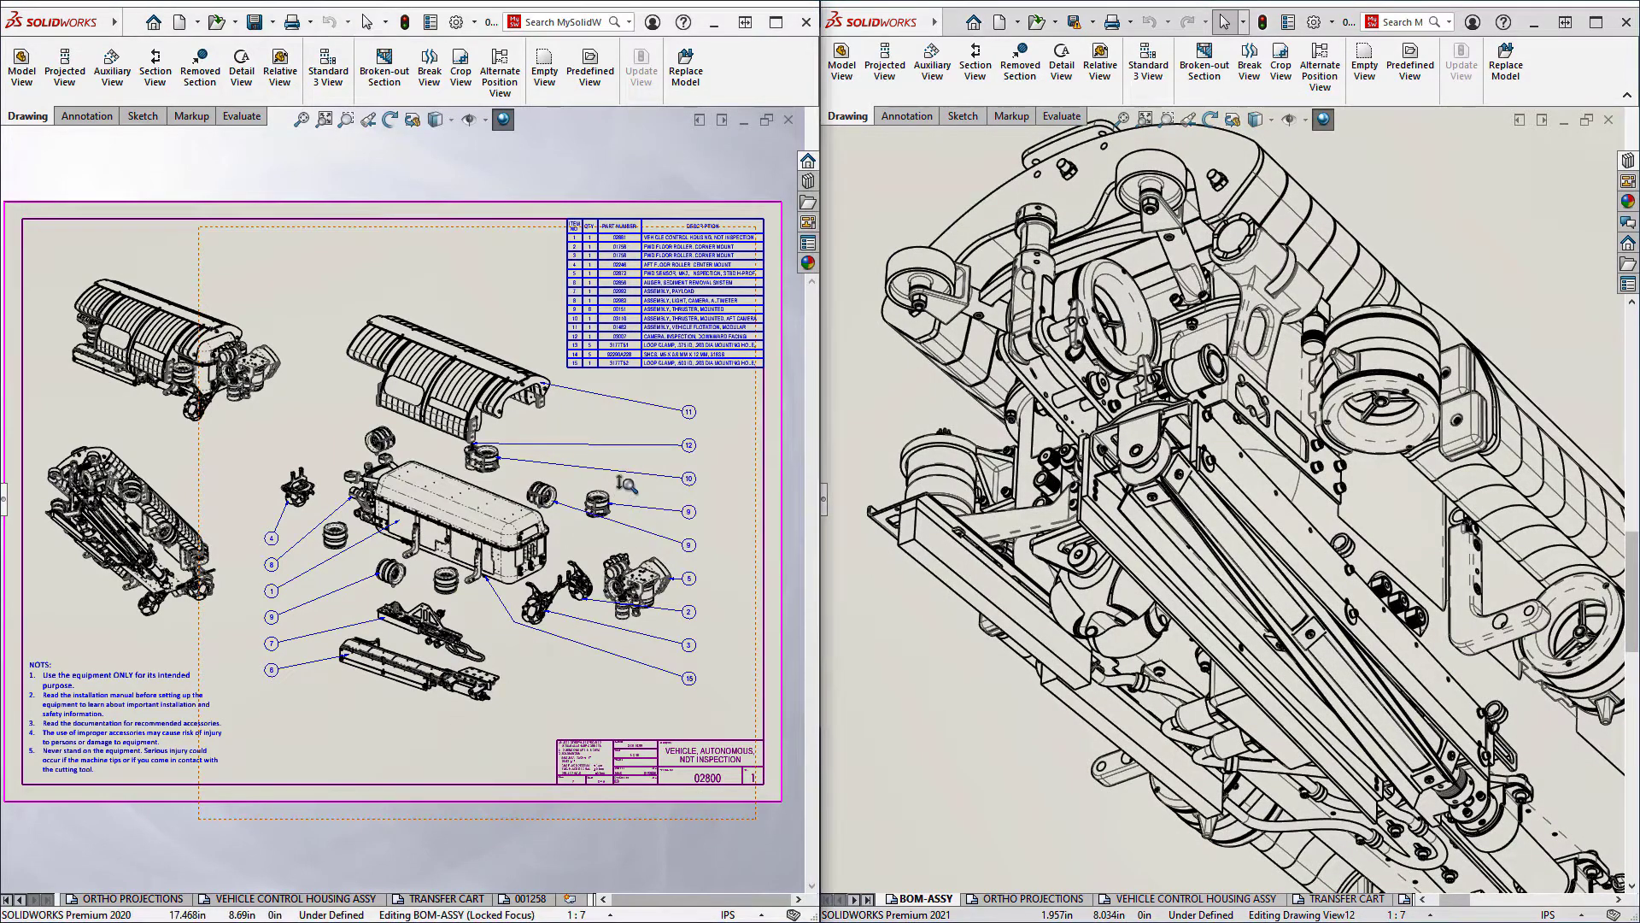
Step: In SOLIDWORKS 2020, examine the same exploded housing and underside isometric view for comparison with the 2021 display
drag(627, 485, 632, 338)
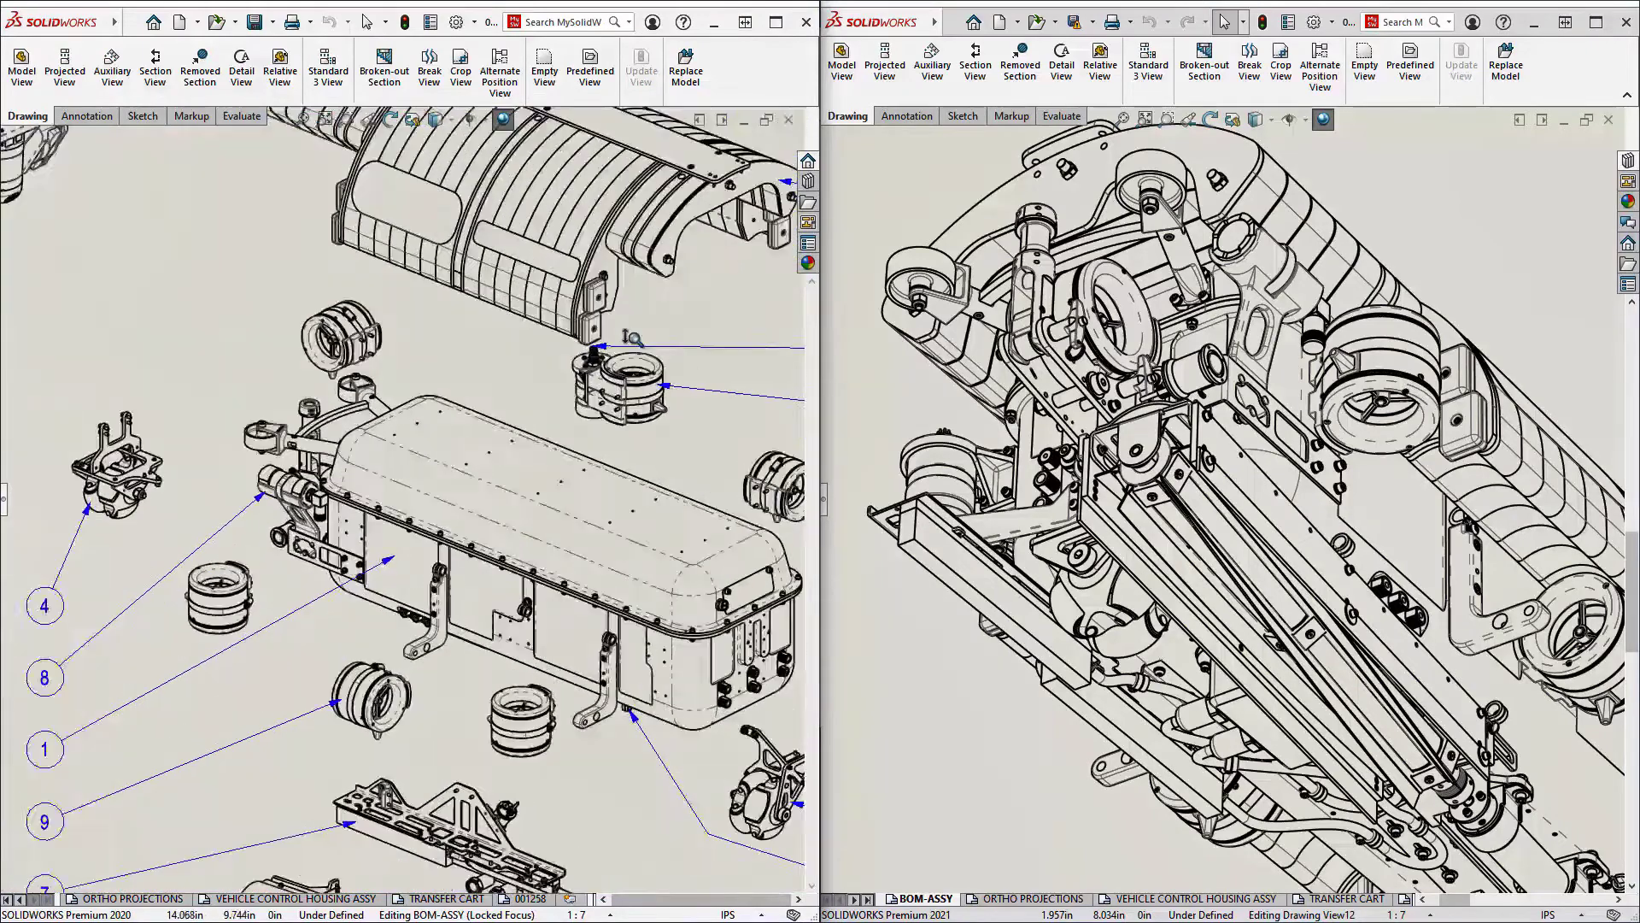
shift+middle_drag(632, 338, 623, 247)
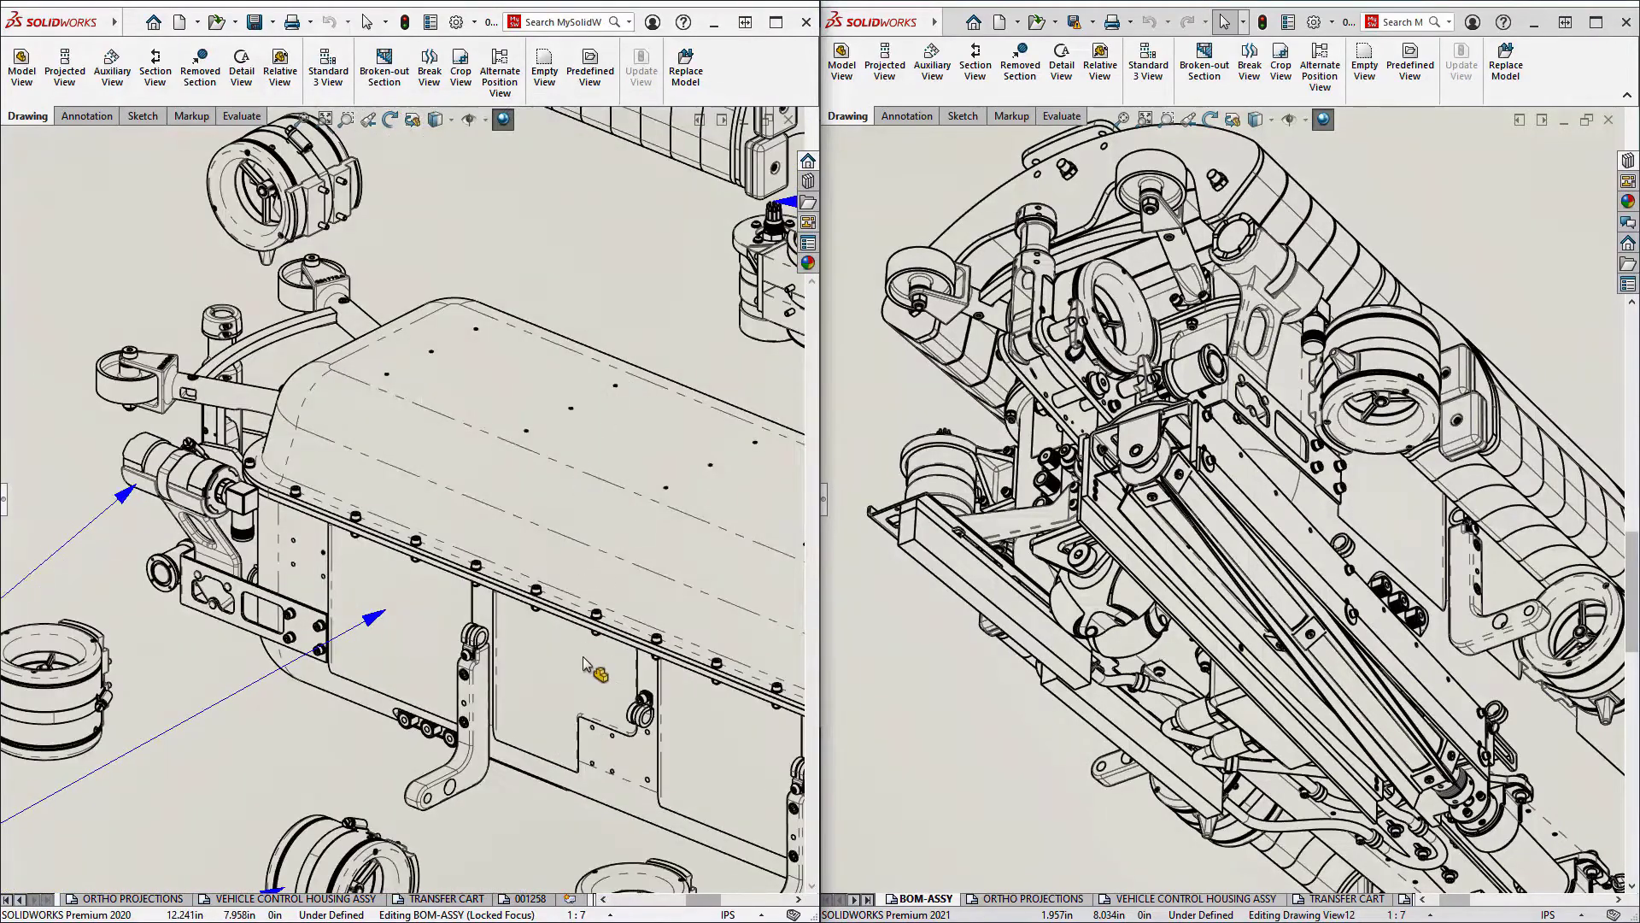
mouse_move(582, 546)
middle_down()
mouse_move(567, 481)
mouse_move(576, 205)
middle_up()
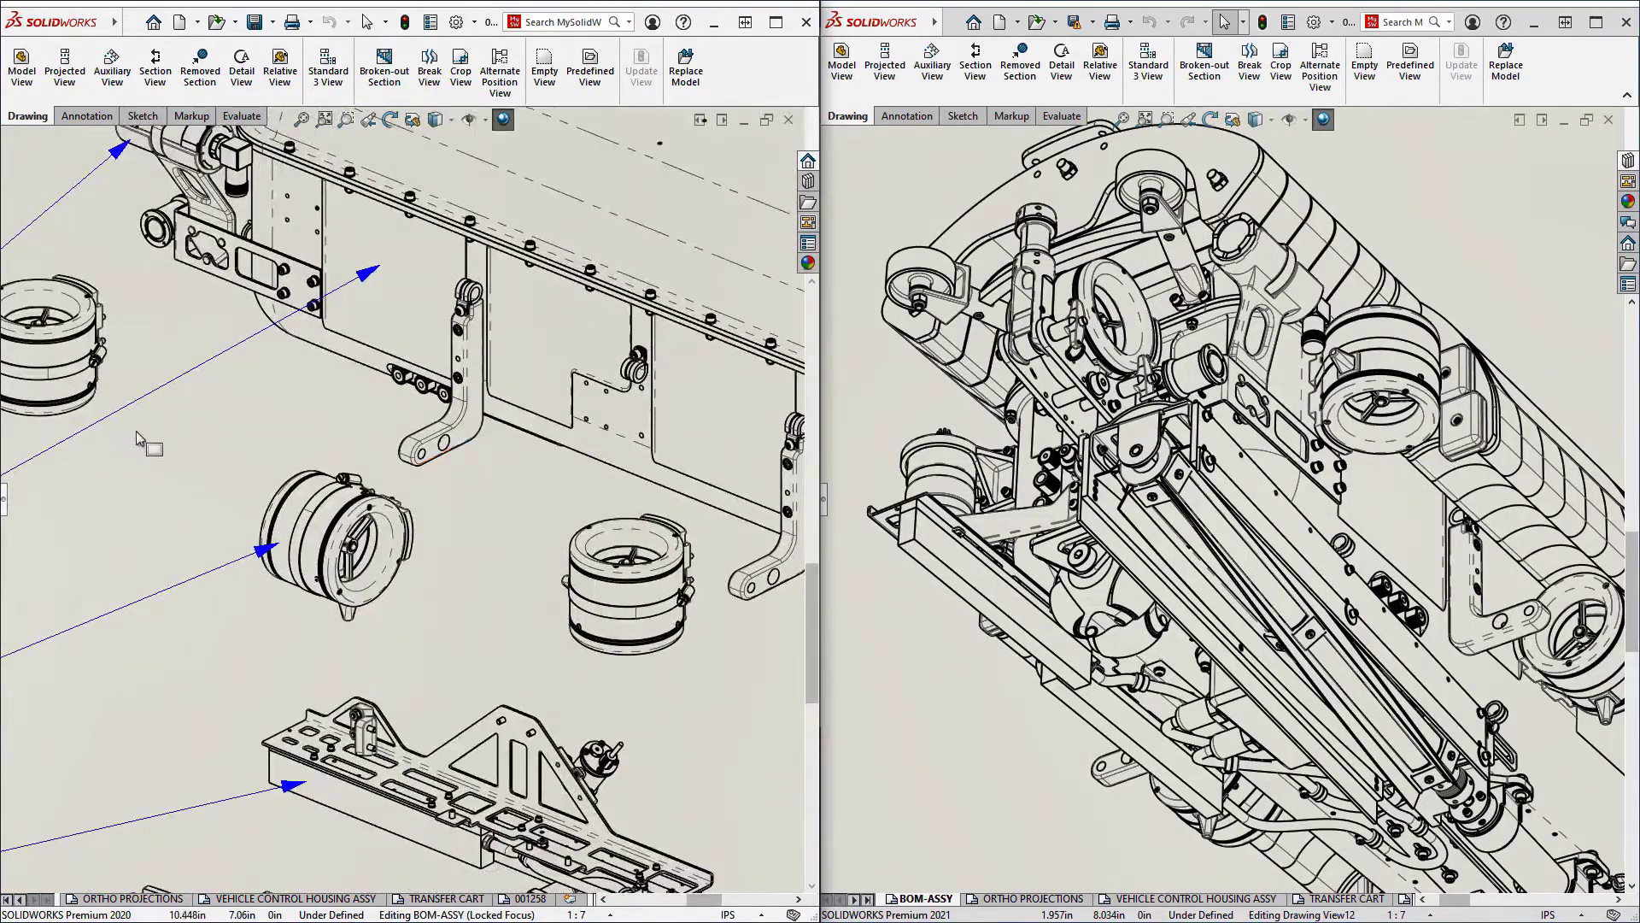
middle_drag(321, 436, 858, 453)
middle_drag(121, 415, 628, 441)
mouse_move(223, 425)
middle_down()
mouse_move(538, 501)
mouse_move(623, 566)
middle_up()
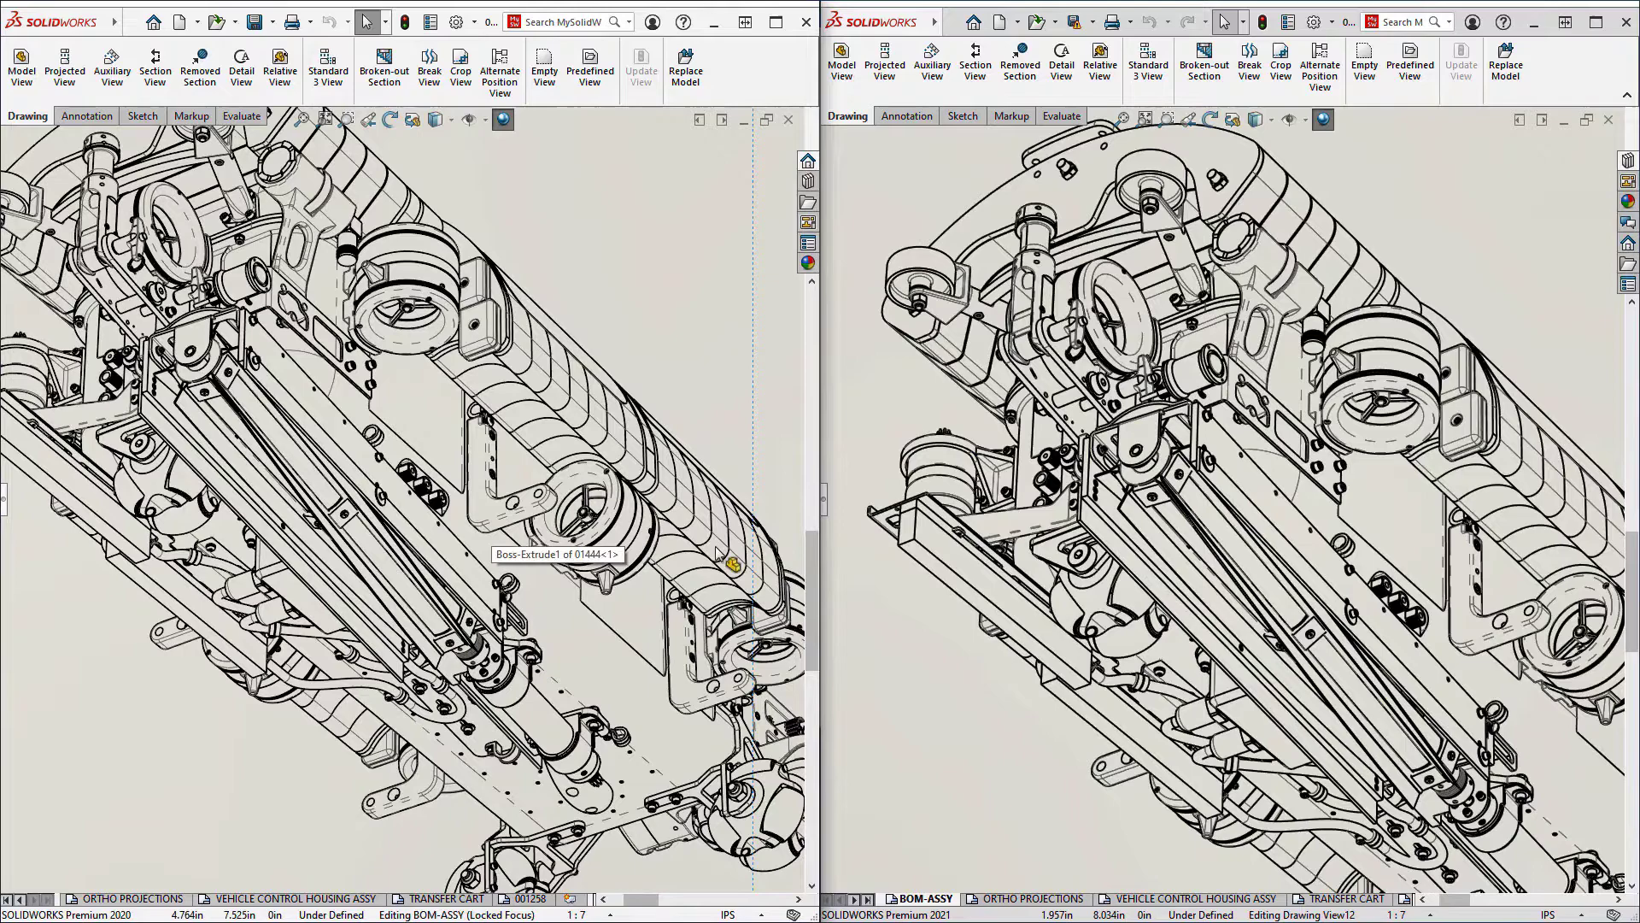
Step: Compare the upper isometric view of the assembled vehicle in SOLIDWORKS 2020 and SOLIDWORKS 2021
drag(810, 579, 813, 401)
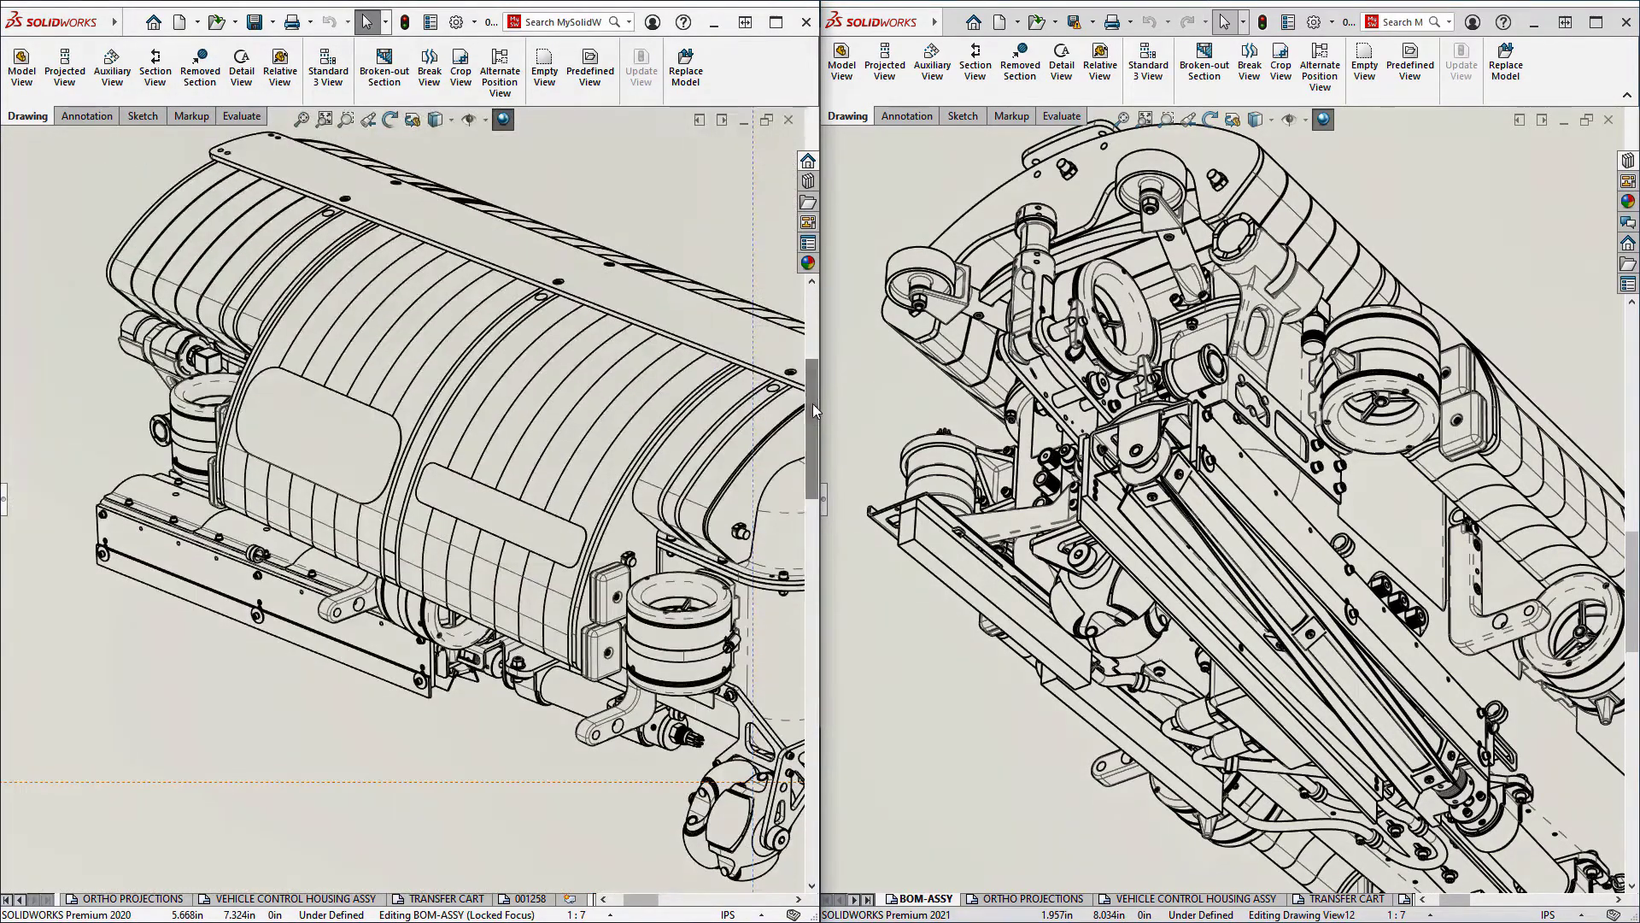
drag(1634, 547, 1614, 419)
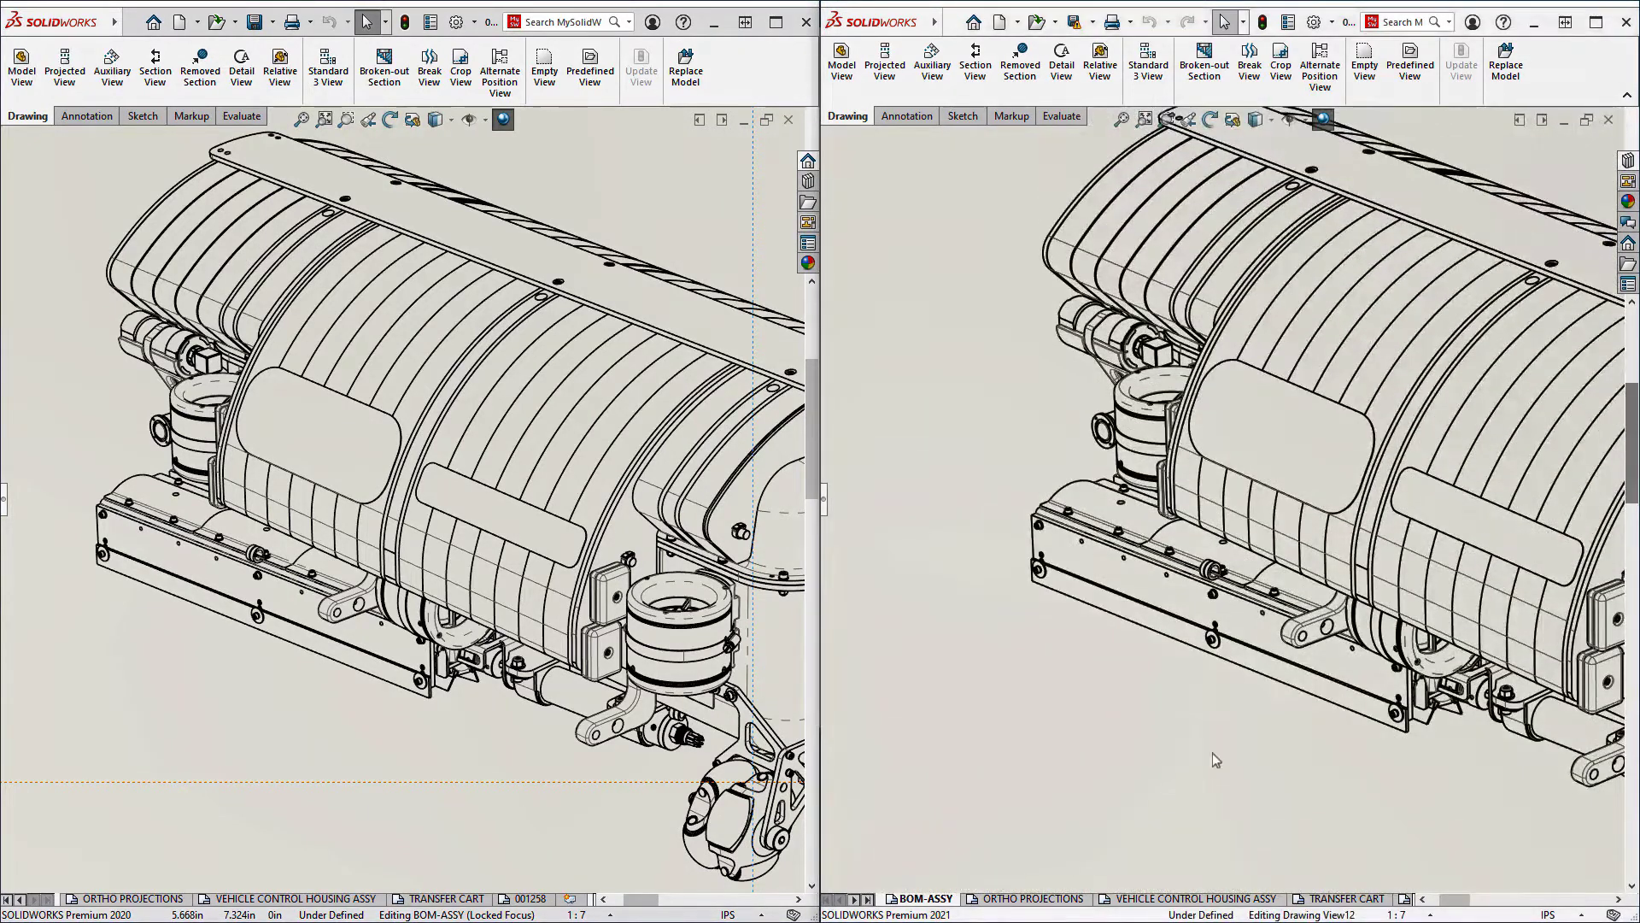
Step: Switch both drawings to the ORTHO PROJECTIONS sheet and examine the dimensioned side and end views in SOLIDWORKS 2020
click(1047, 899)
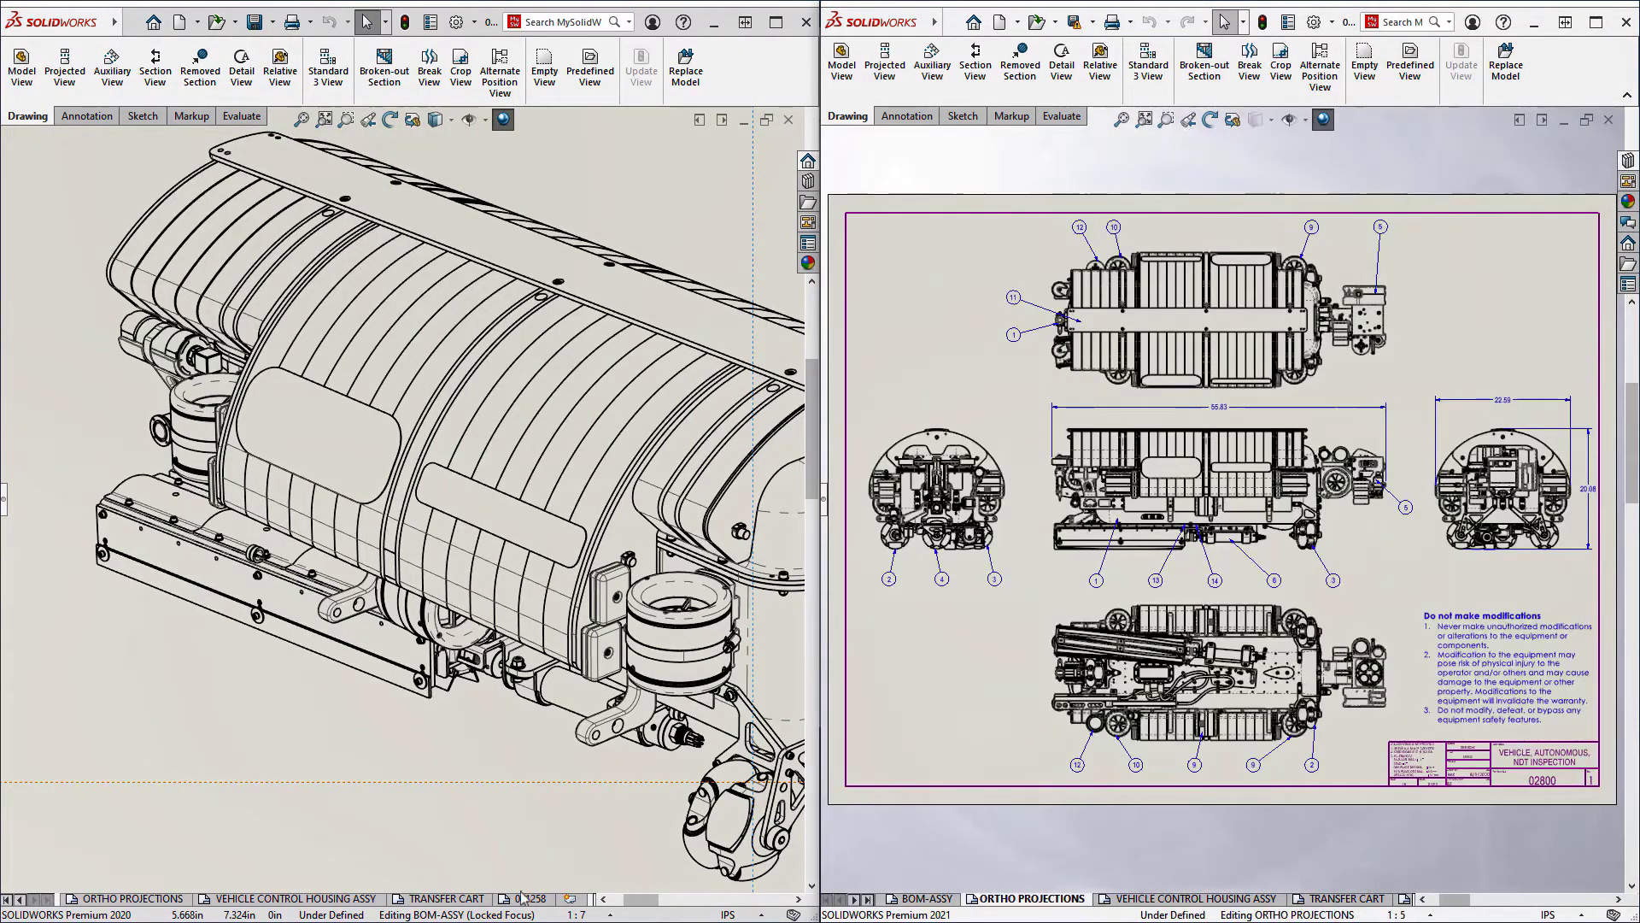
click(158, 902)
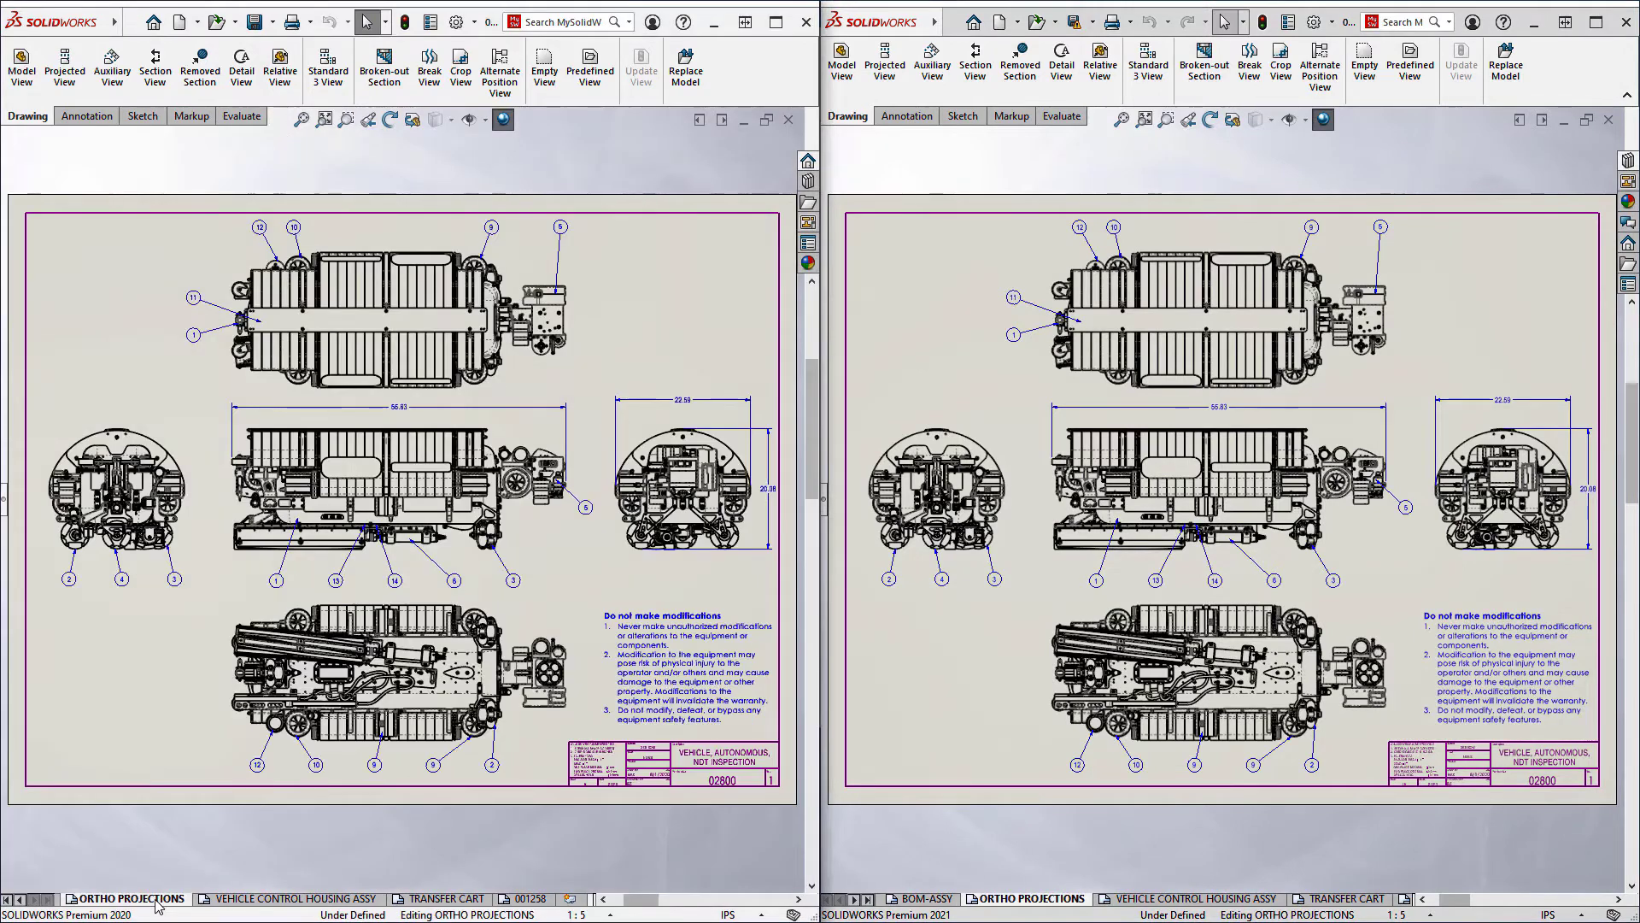
mouse_move(419, 727)
middle_down()
mouse_move(432, 626)
mouse_move(348, 582)
mouse_move(303, 617)
mouse_move(393, 712)
mouse_move(436, 803)
mouse_move(418, 629)
mouse_move(444, 631)
mouse_move(479, 248)
middle_up()
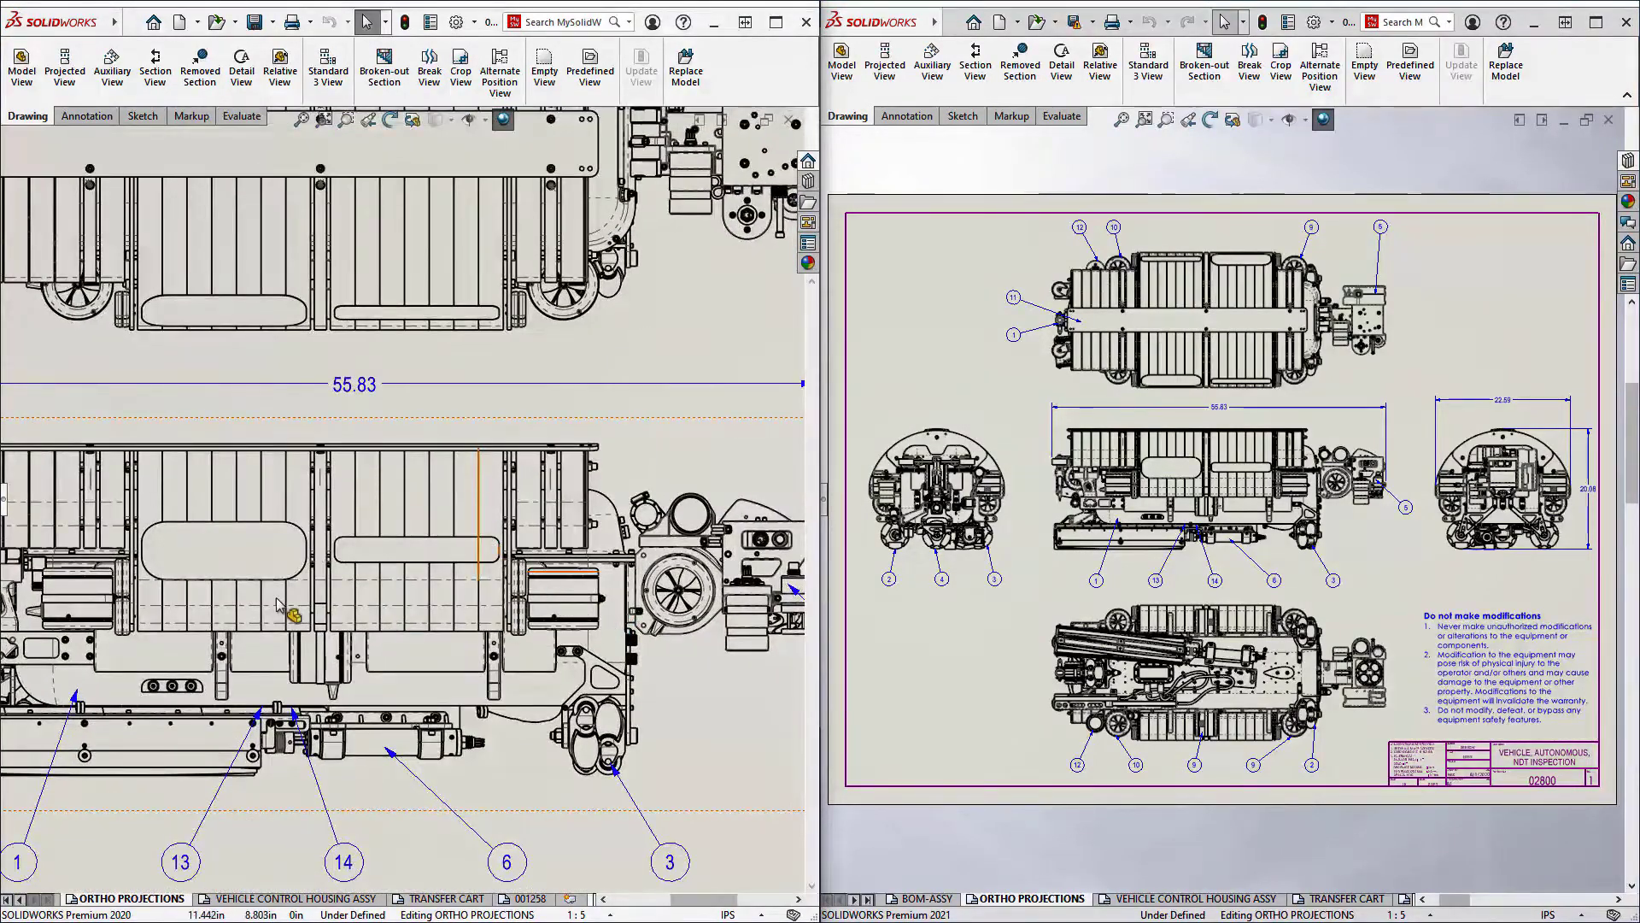
middle_drag(641, 628, 270, 602)
middle_drag(457, 604, 168, 602)
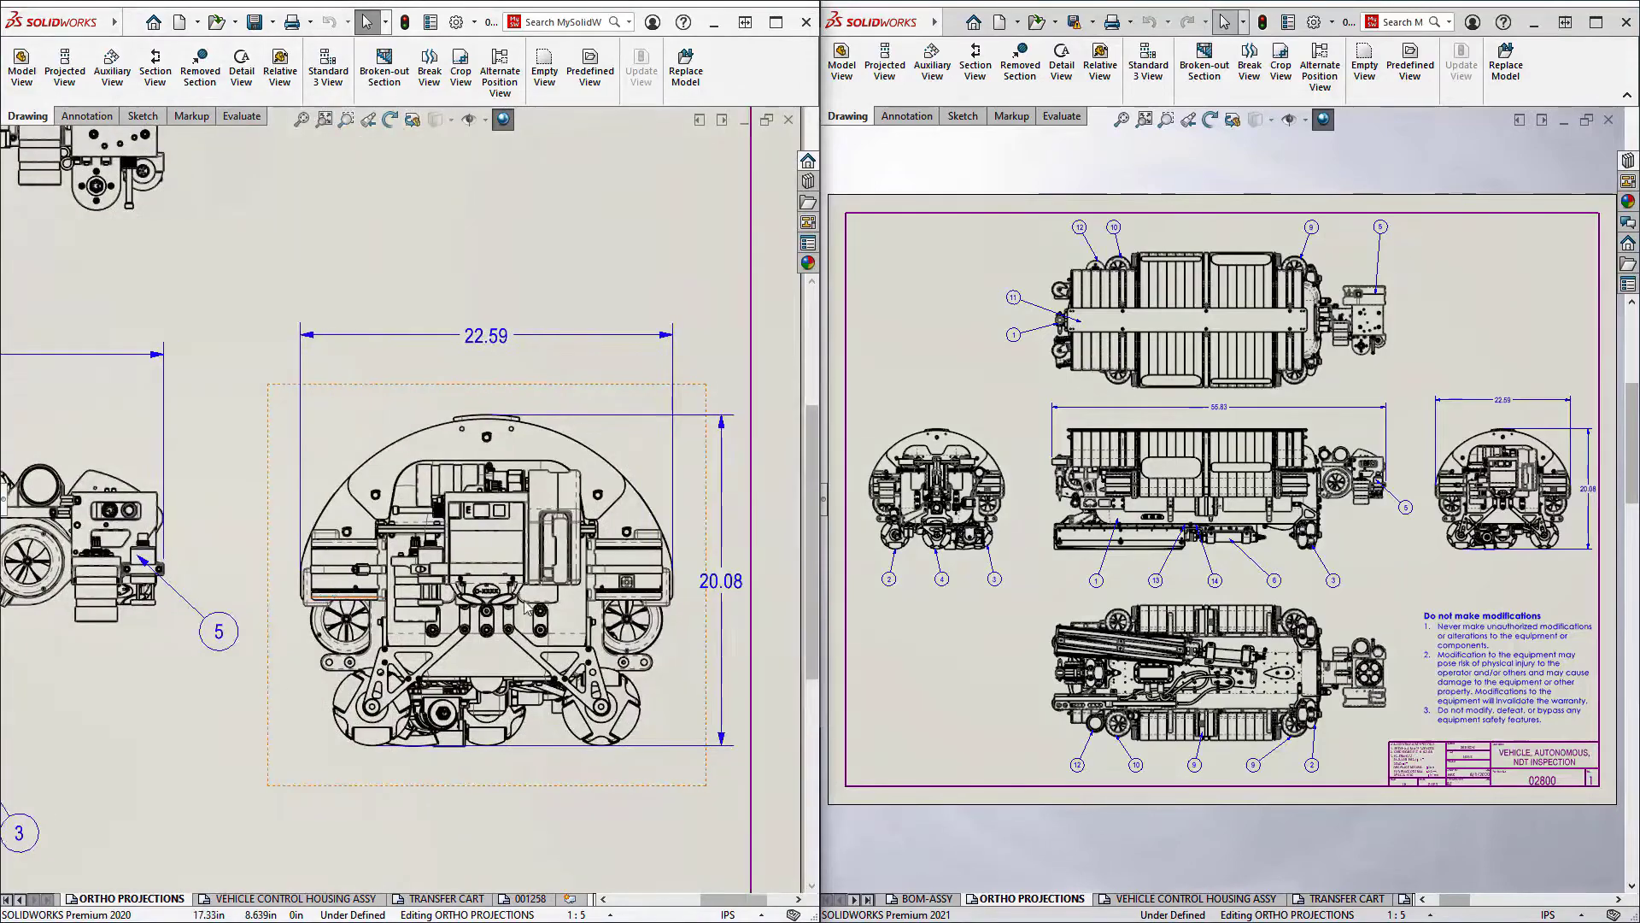
Step: In SOLIDWORKS 2021, examine the side and end views on the ORTHO PROJECTIONS sheet up close
mouse_move(1175, 560)
middle_down()
mouse_move(1244, 464)
mouse_move(1026, 698)
mouse_move(1016, 494)
mouse_move(1206, 539)
middle_up()
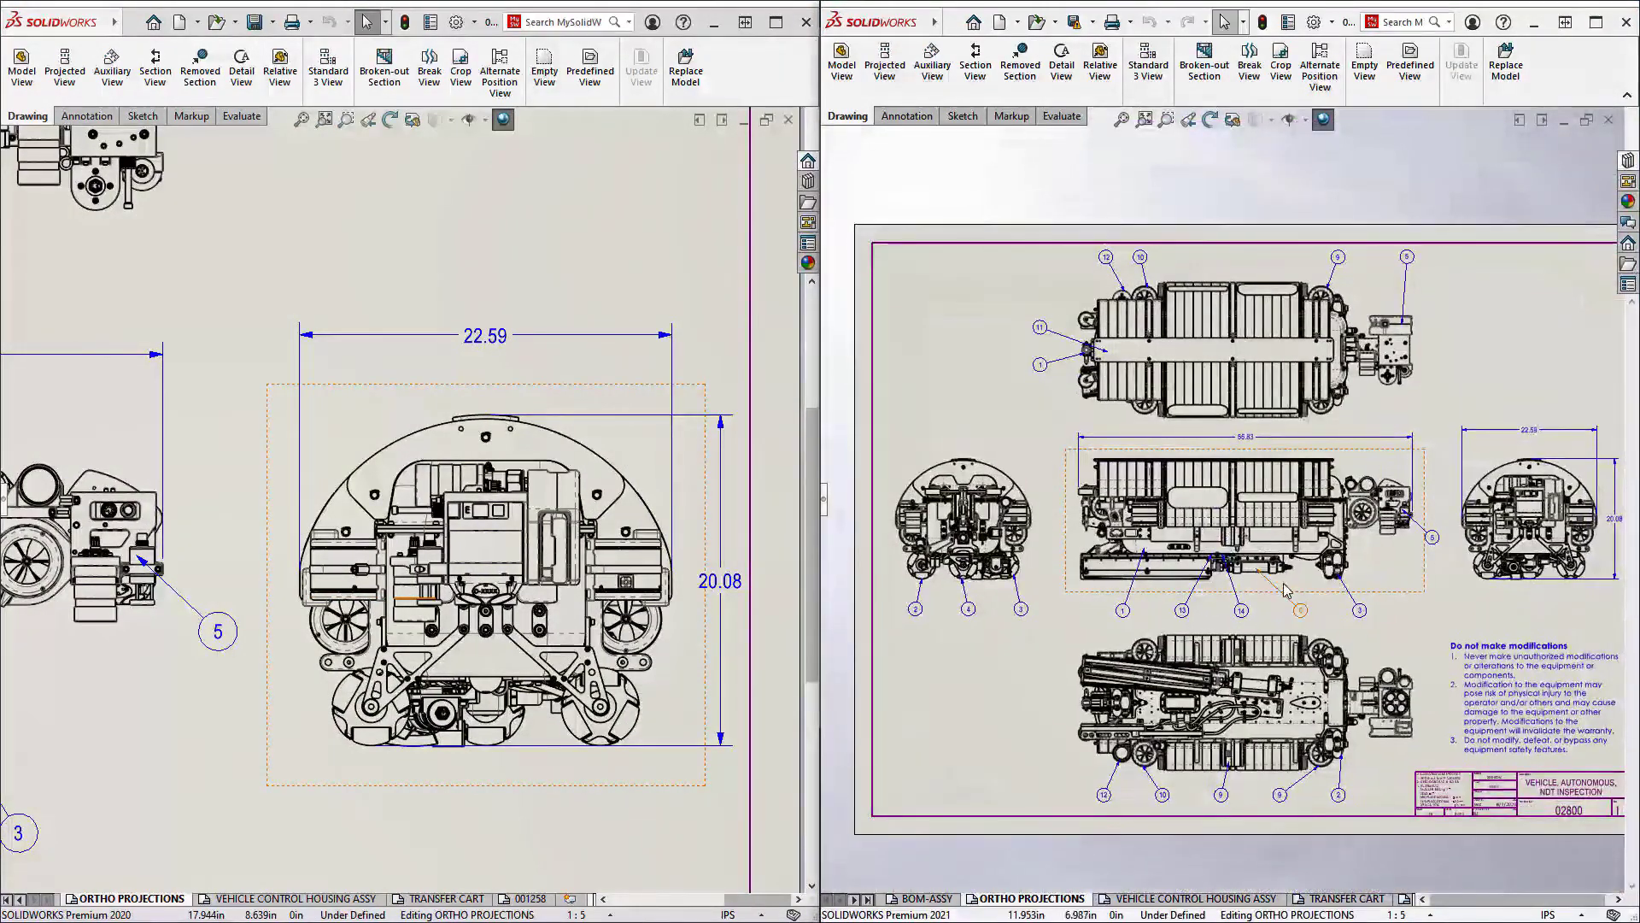
scroll(1281, 547, down, 5)
middle_drag(1352, 560, 740, 536)
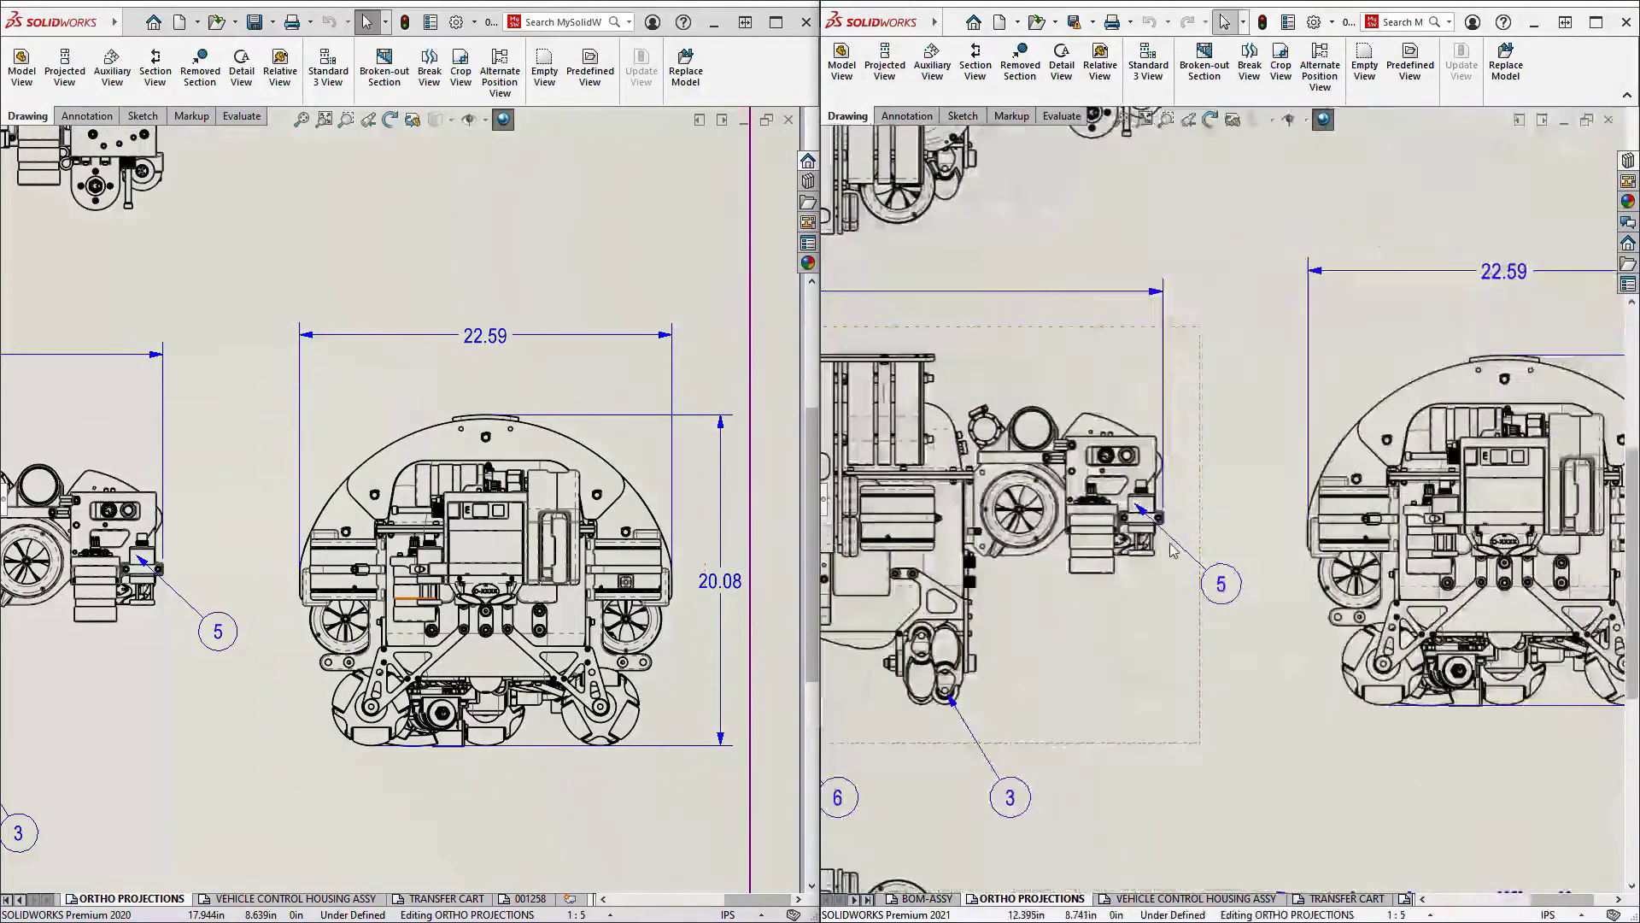
middle_drag(1408, 553, 1142, 554)
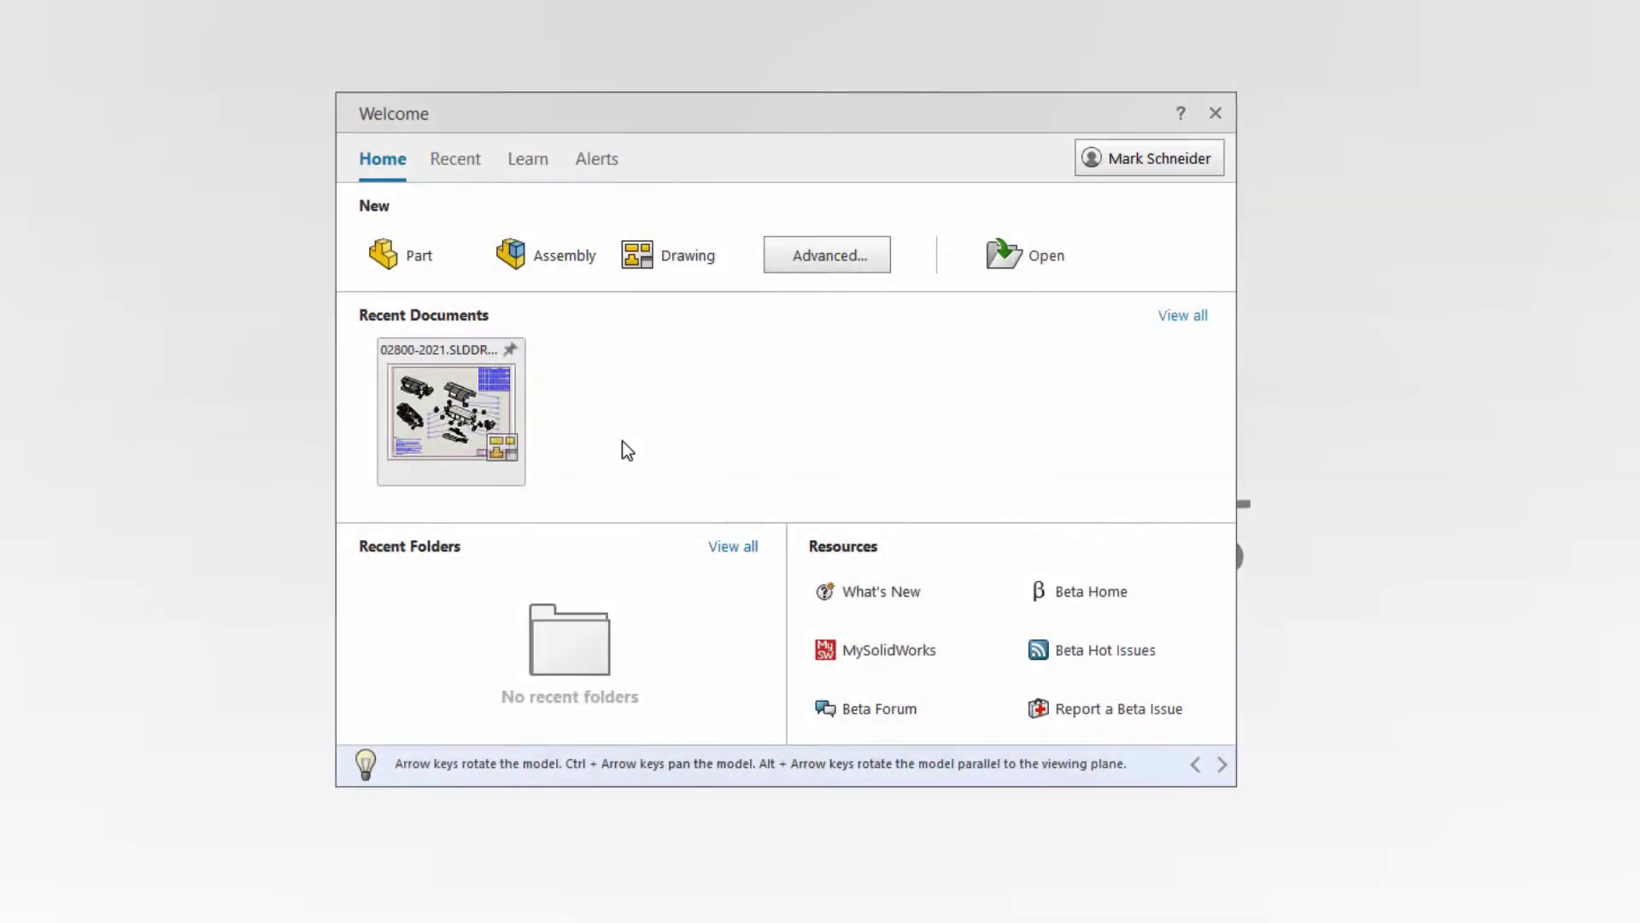
Step: Open the recent drawing 02800-2021.SLDDRW in Detailing mode
click(512, 474)
click(603, 502)
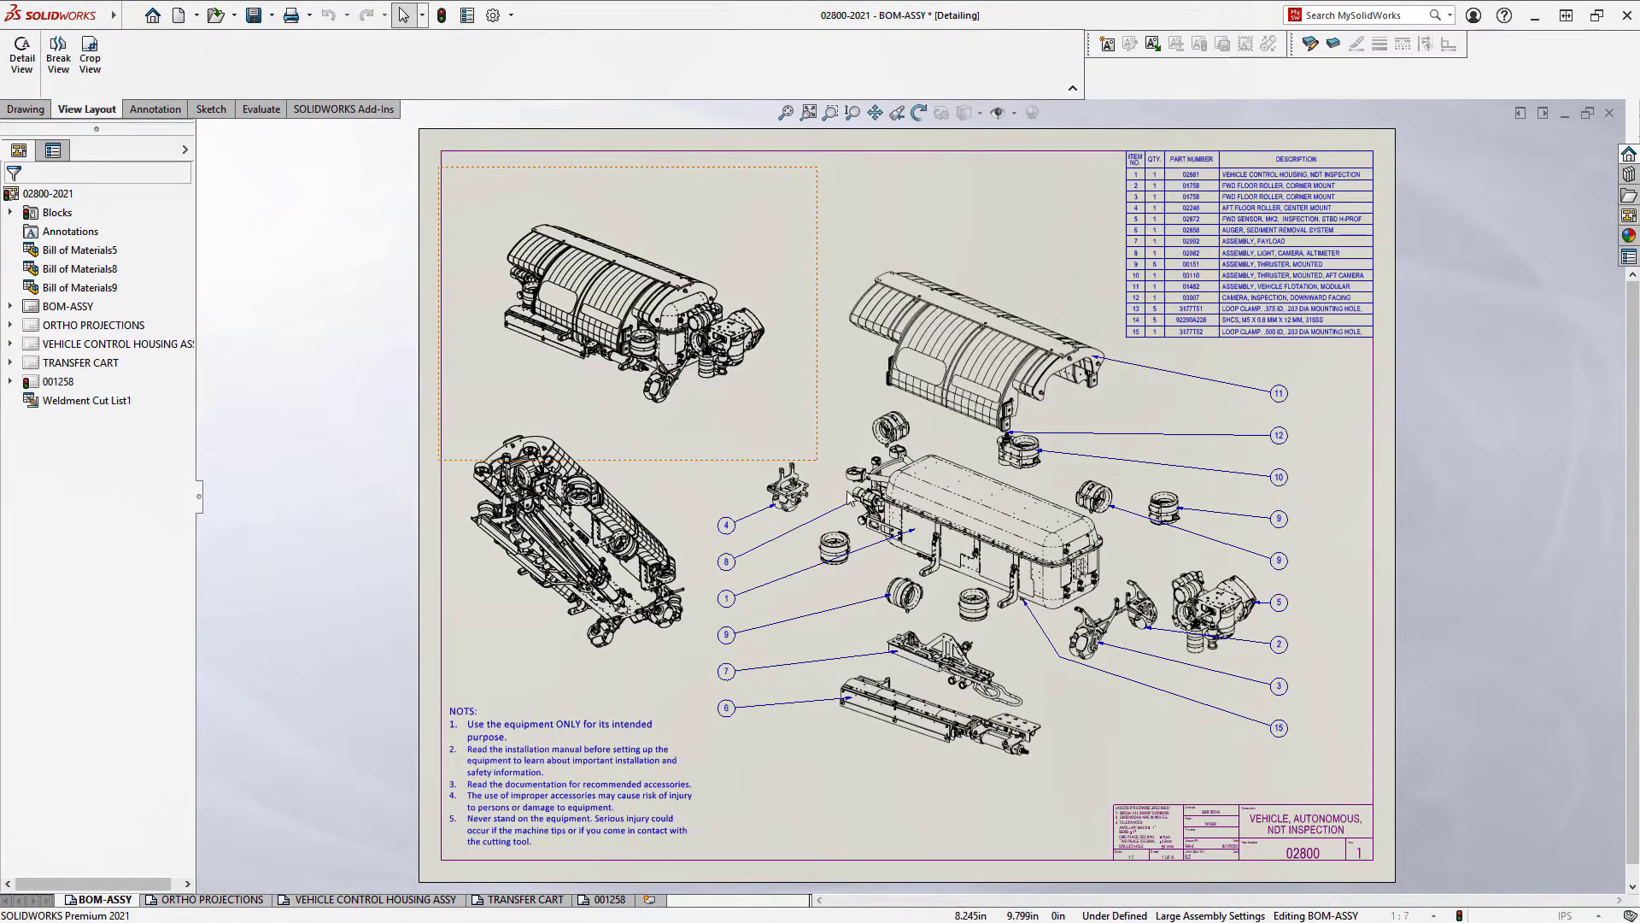
Step: Shift the magnetic line holding balloons 4, 8, 1, 9, 7 and 6 slightly away from the exploded view
scroll(966, 531, down, 5)
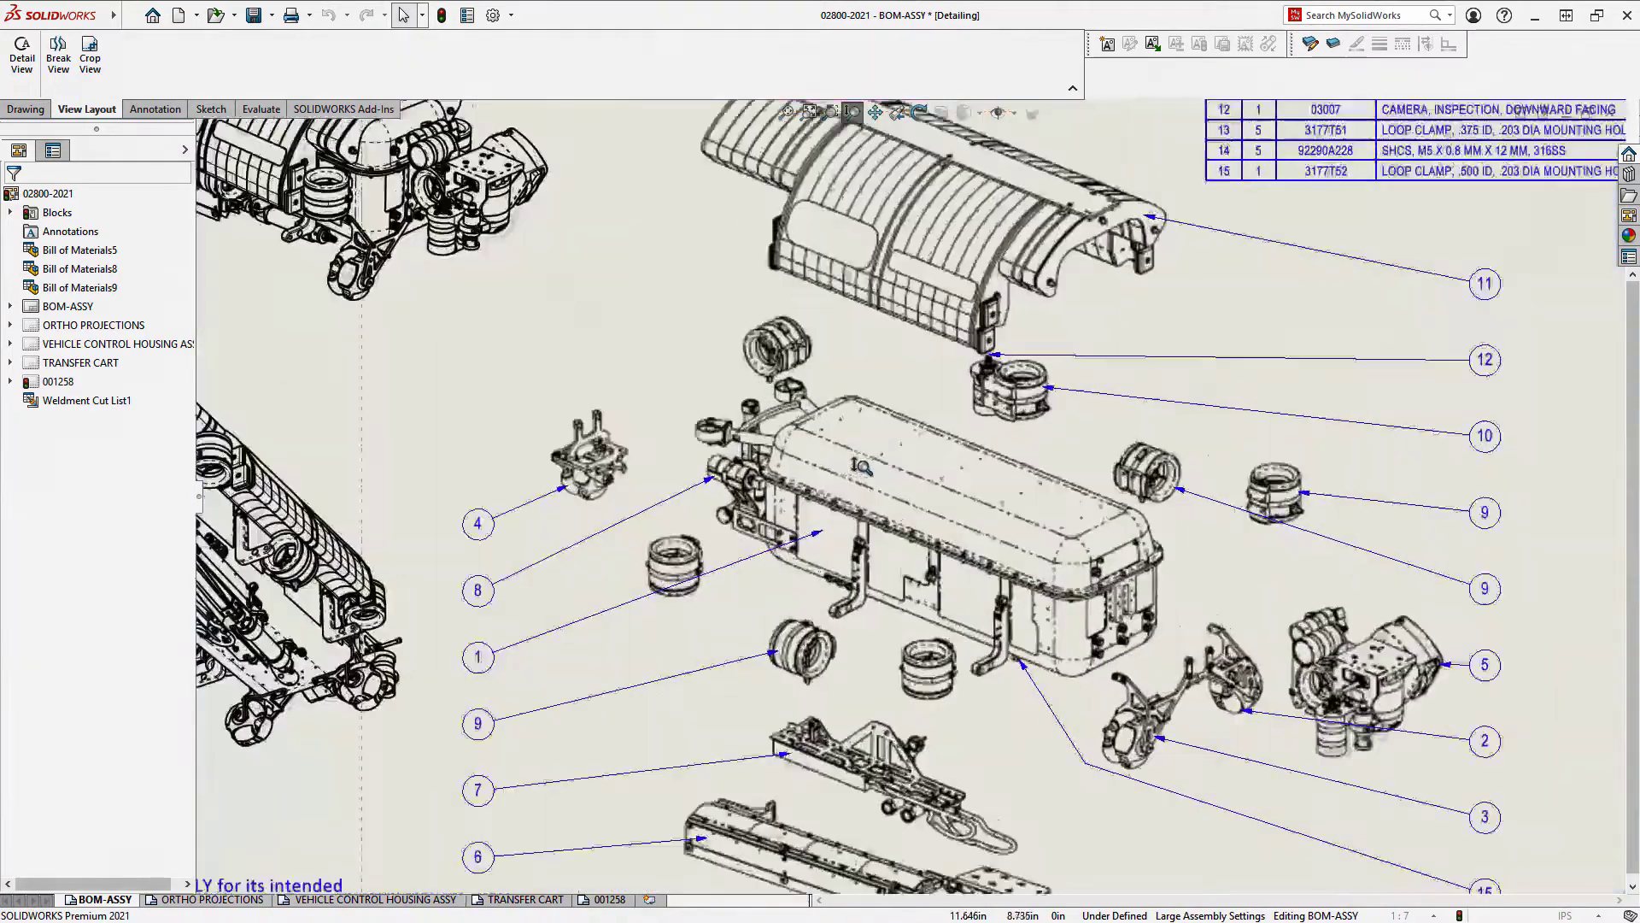
middle_drag(435, 530, 632, 376)
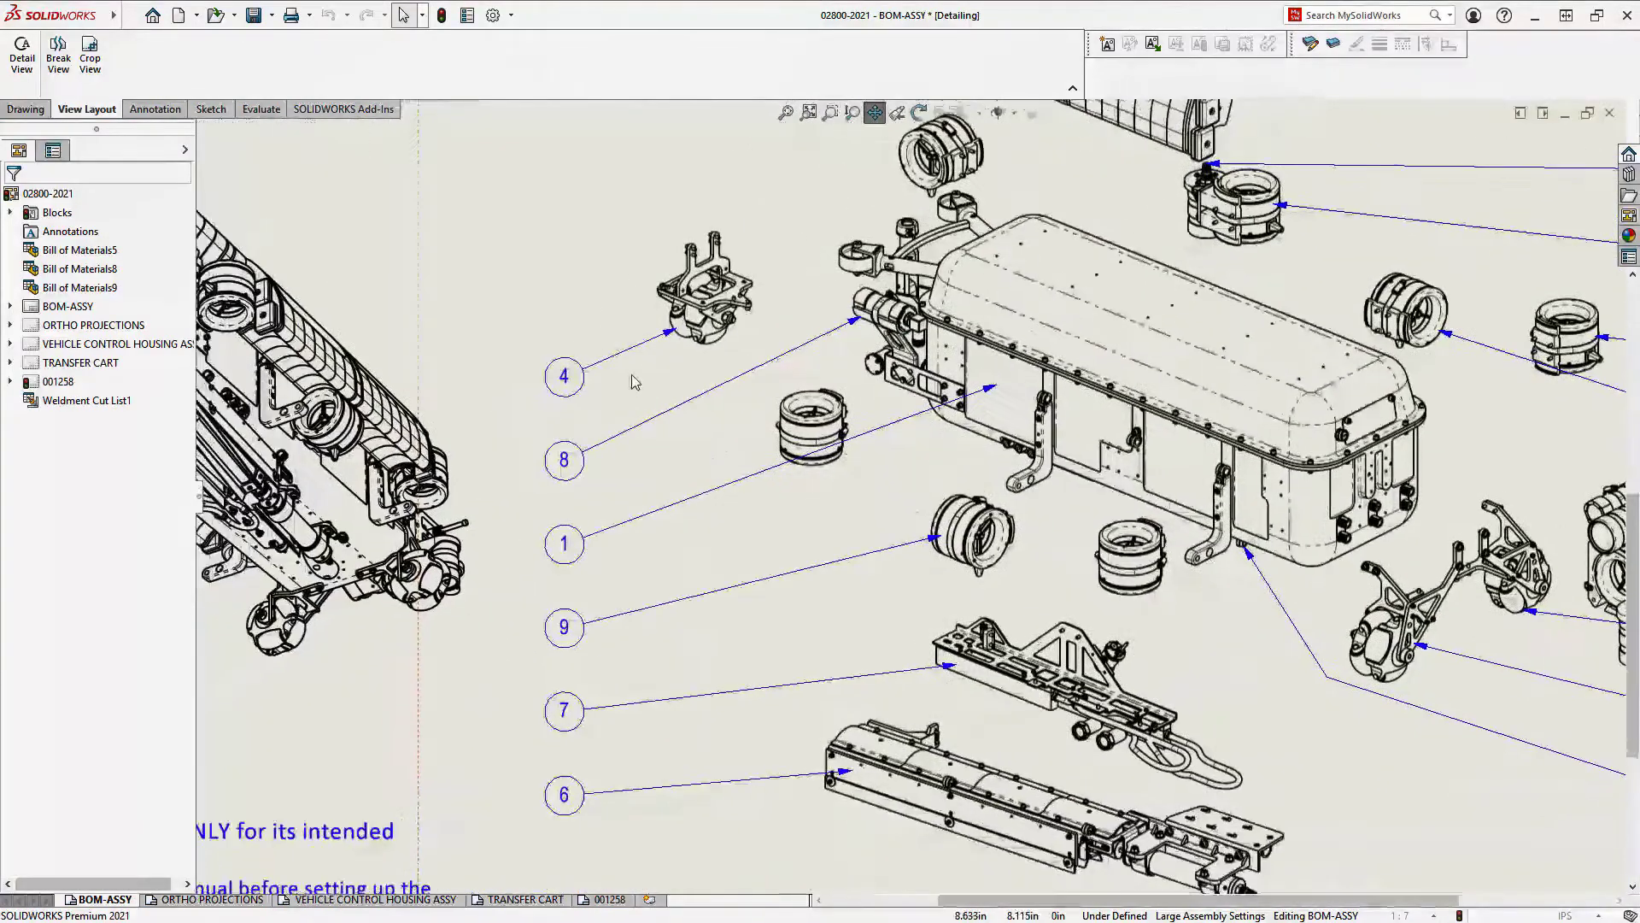
click(553, 377)
mouse_move(565, 431)
mouse_down()
mouse_move(535, 441)
mouse_move(561, 434)
mouse_up()
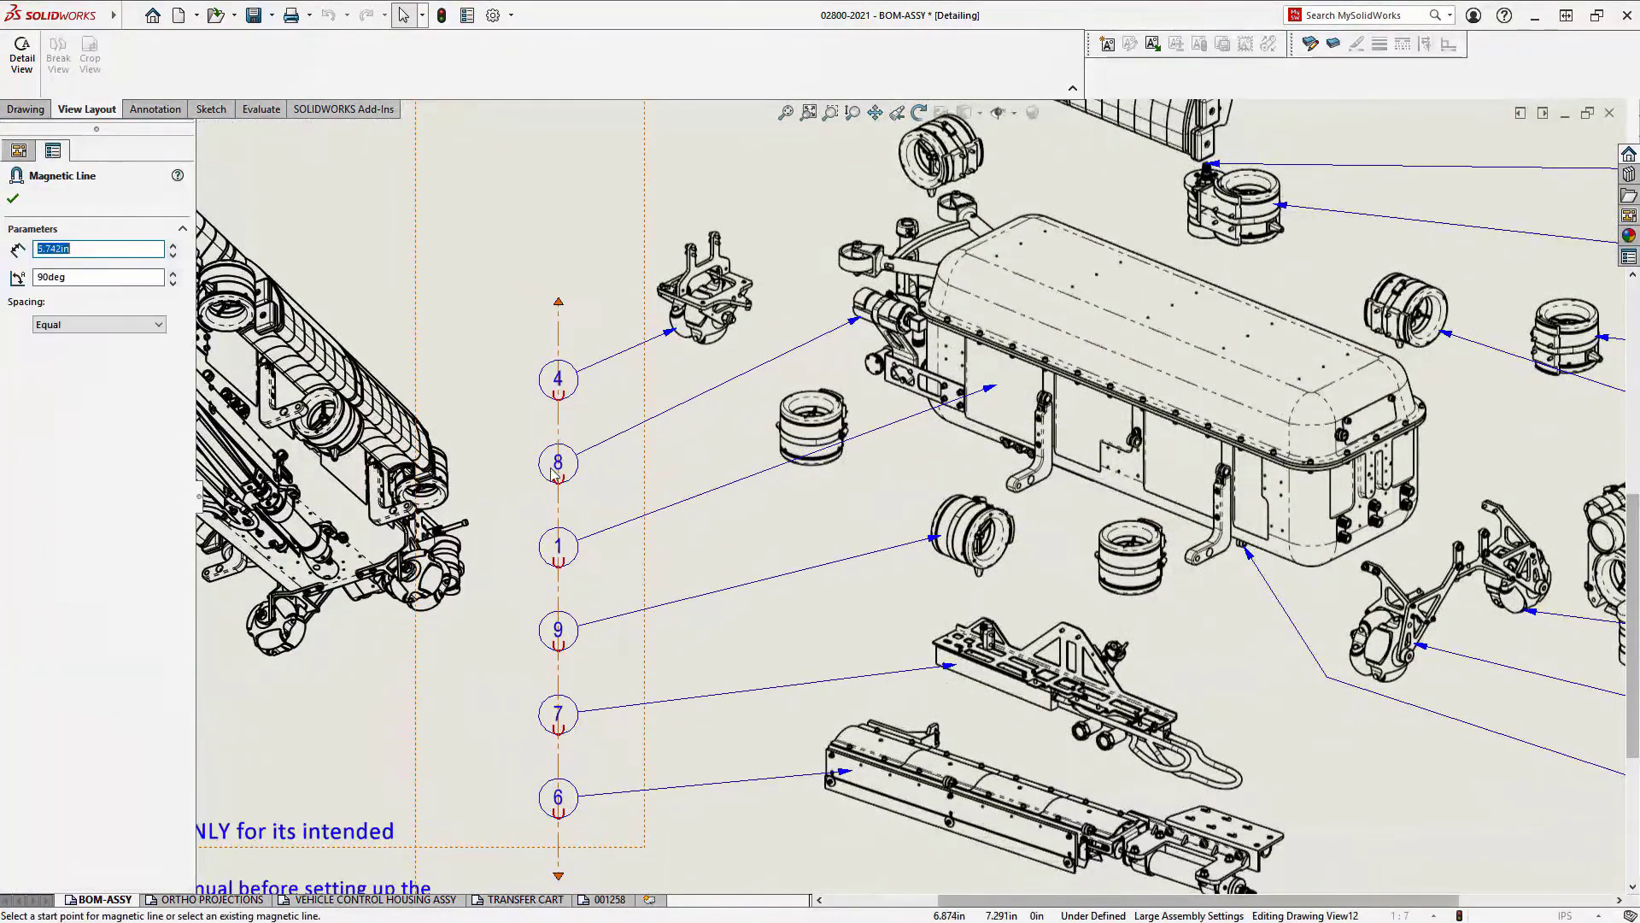
middle_drag(495, 657, 557, 600)
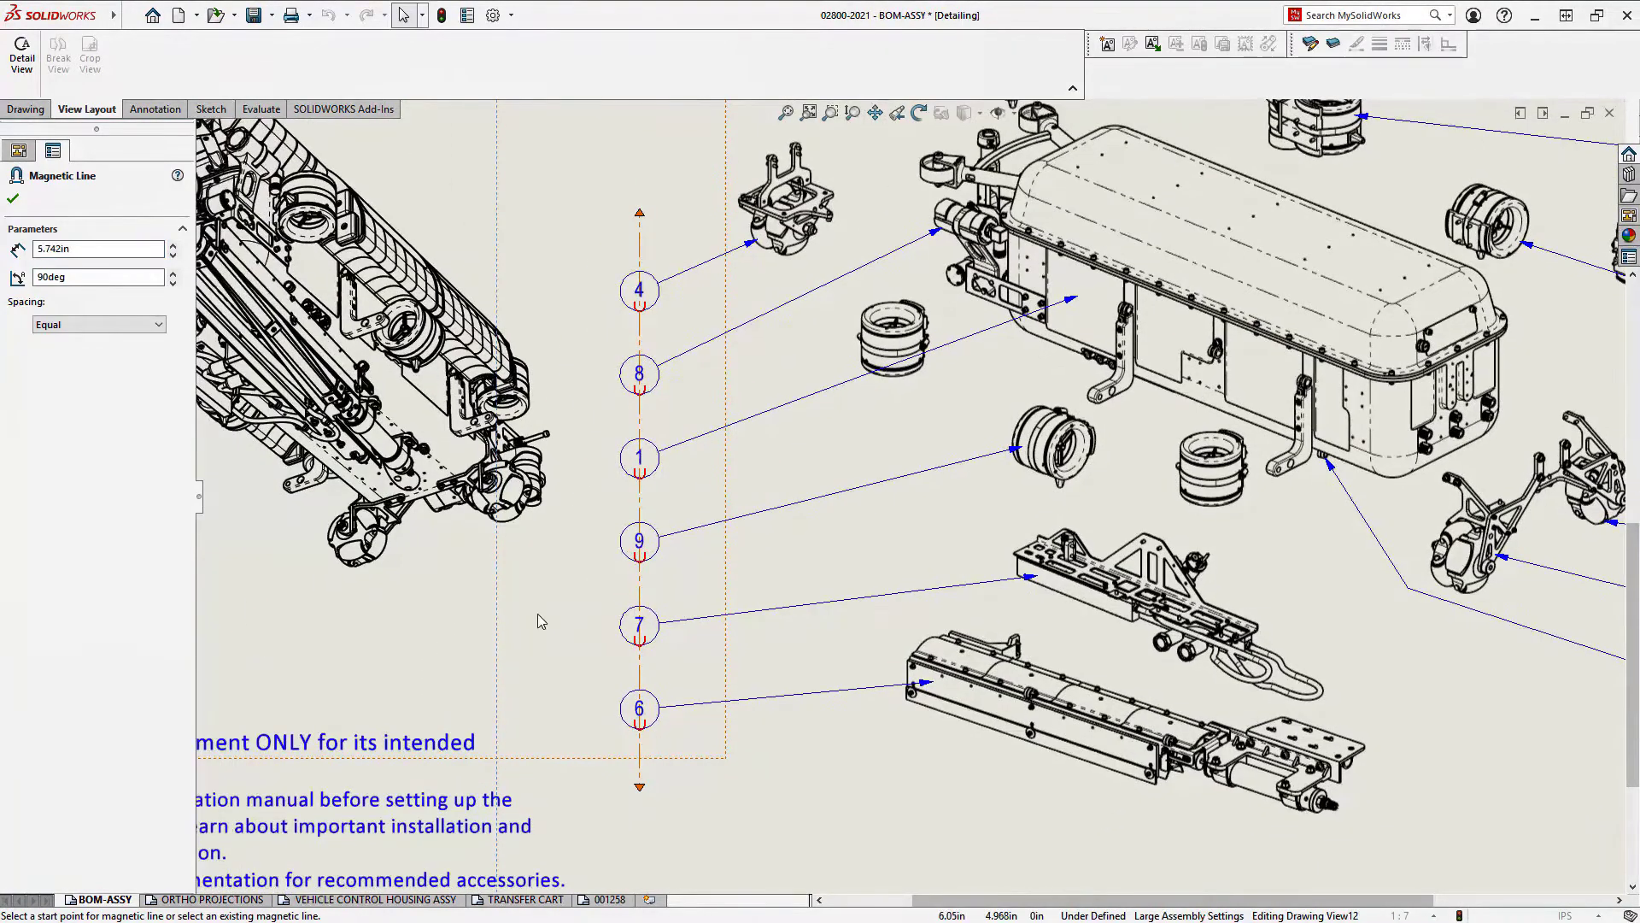
Step: Switch to the ORTHO PROJECTIONS sheet
click(212, 899)
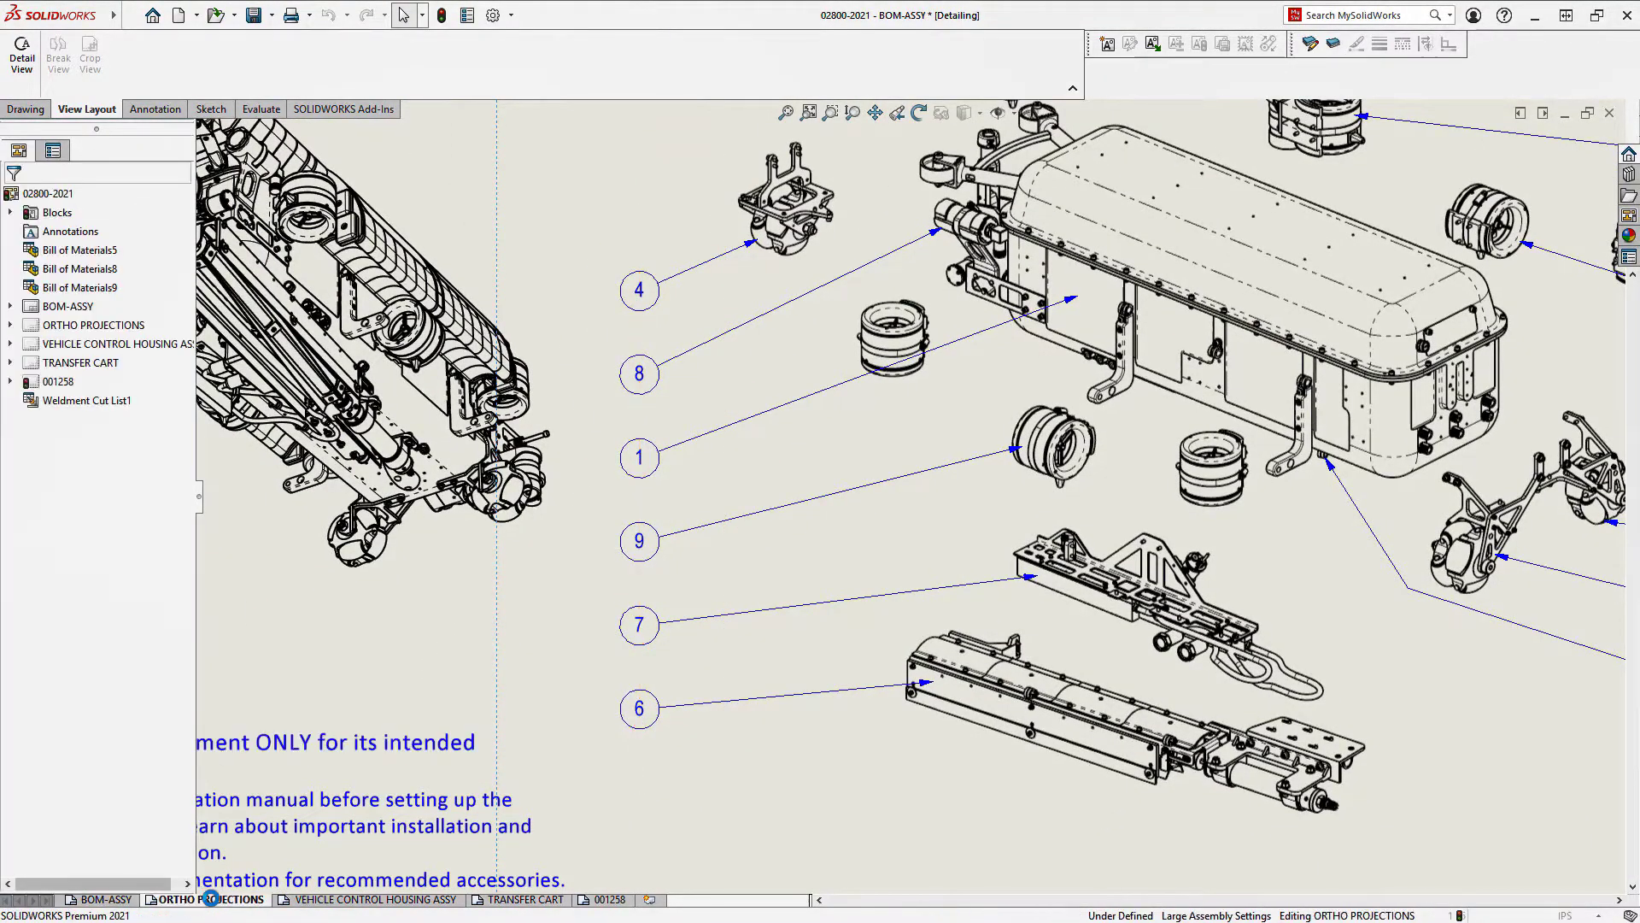
Step: Look through the VEHICLE CONTROL HOUSING ASSY and TRANSFER CART sheets, ending on sheet 001258
click(351, 899)
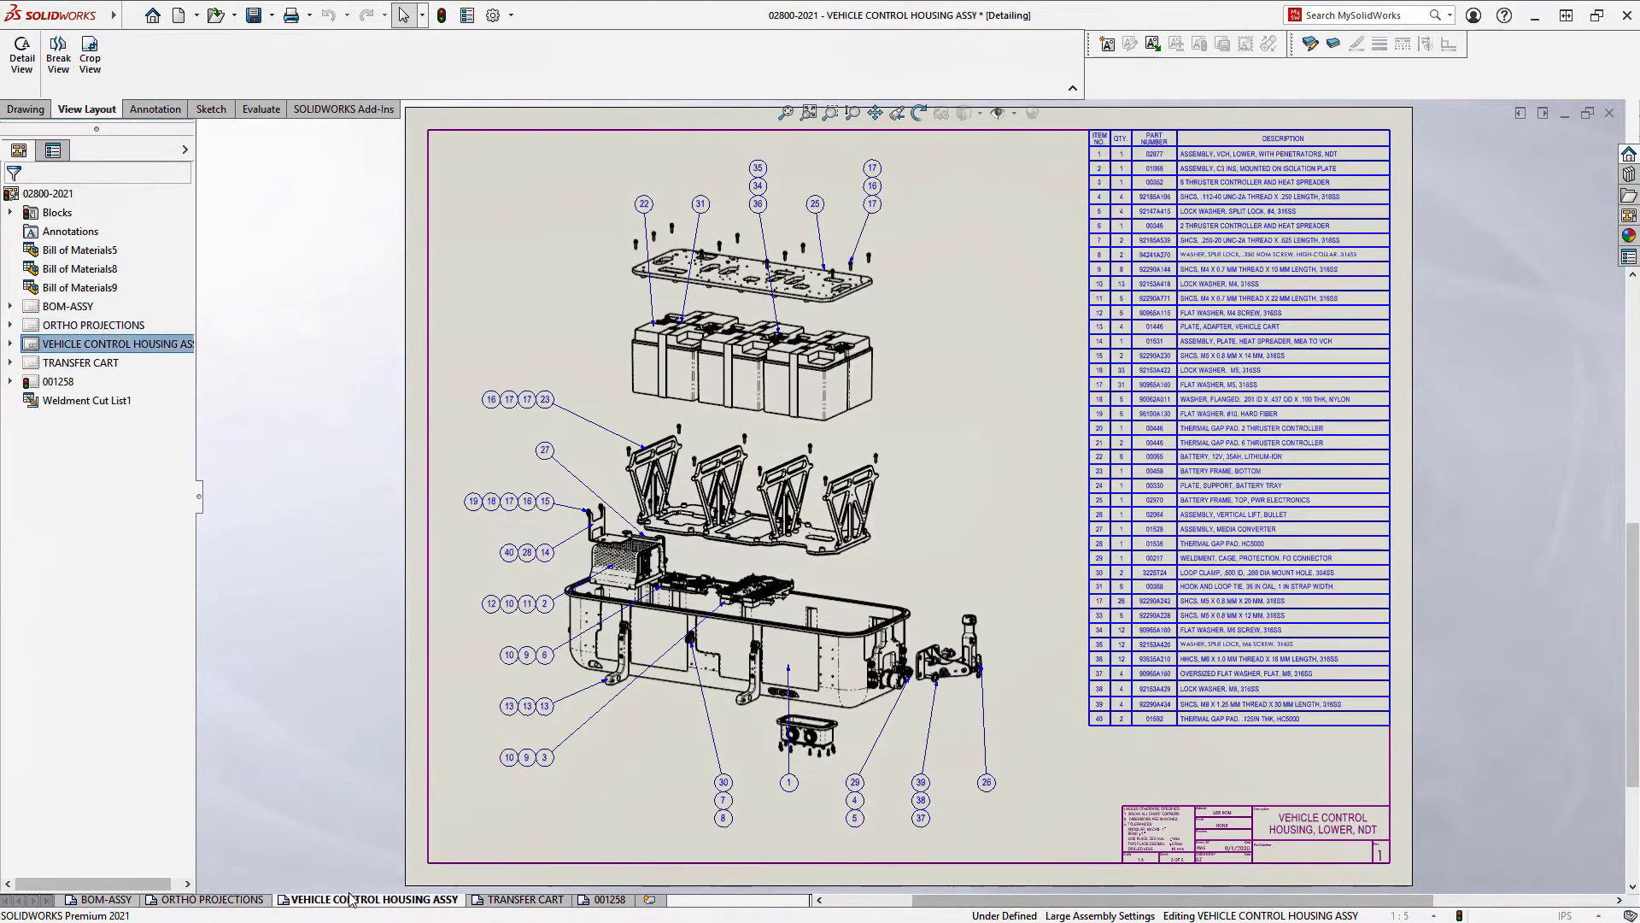
click(517, 900)
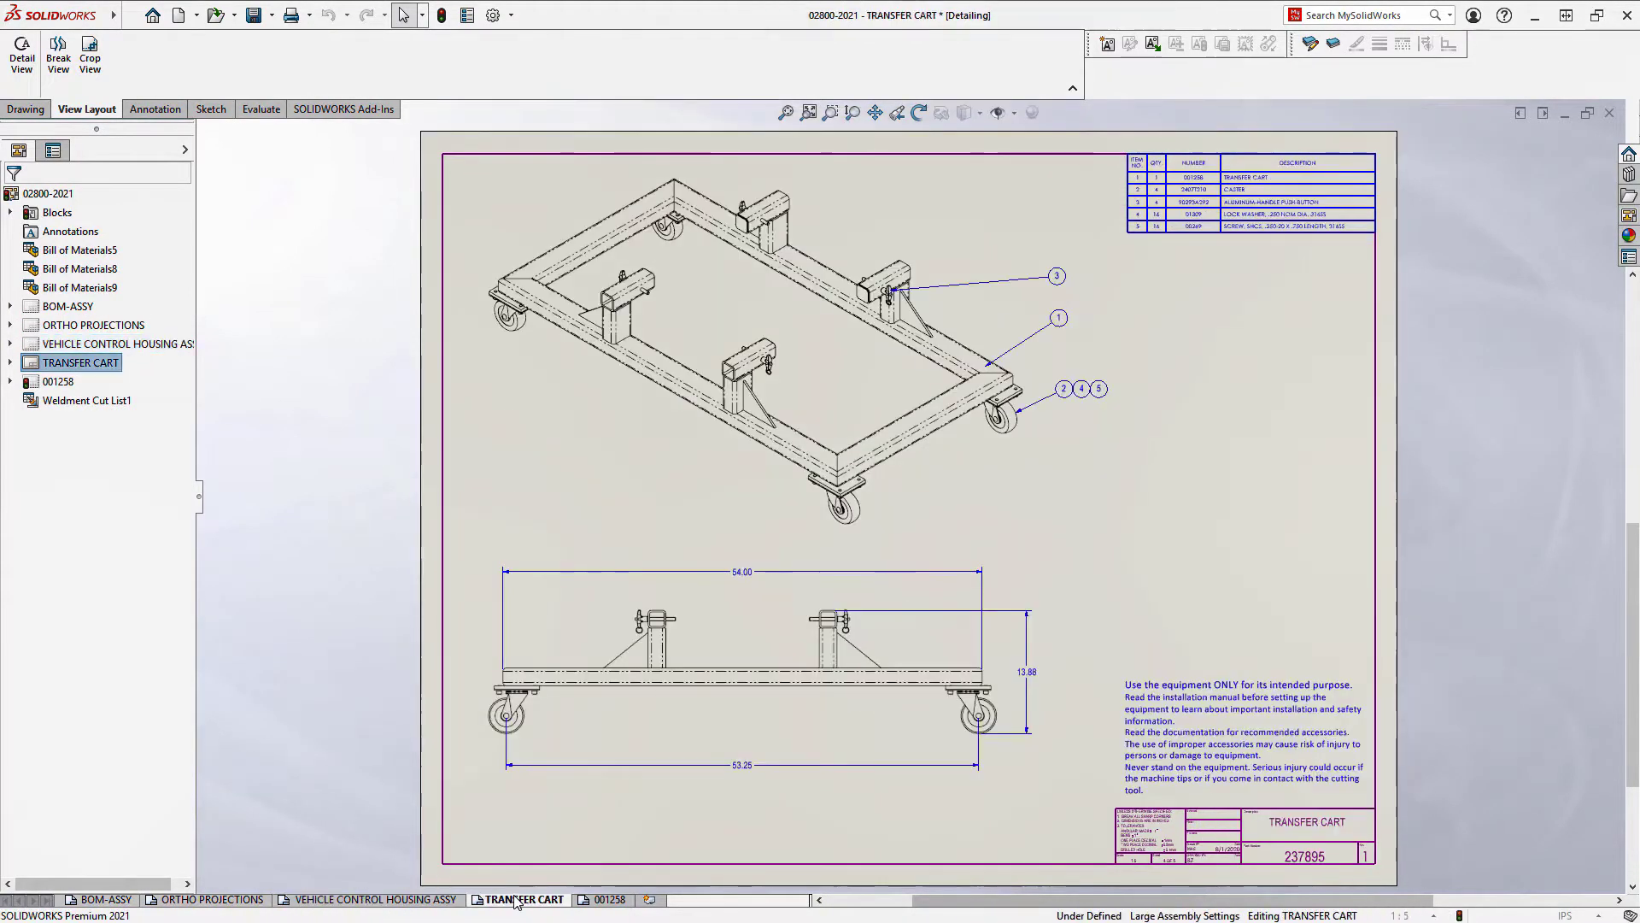
click(609, 899)
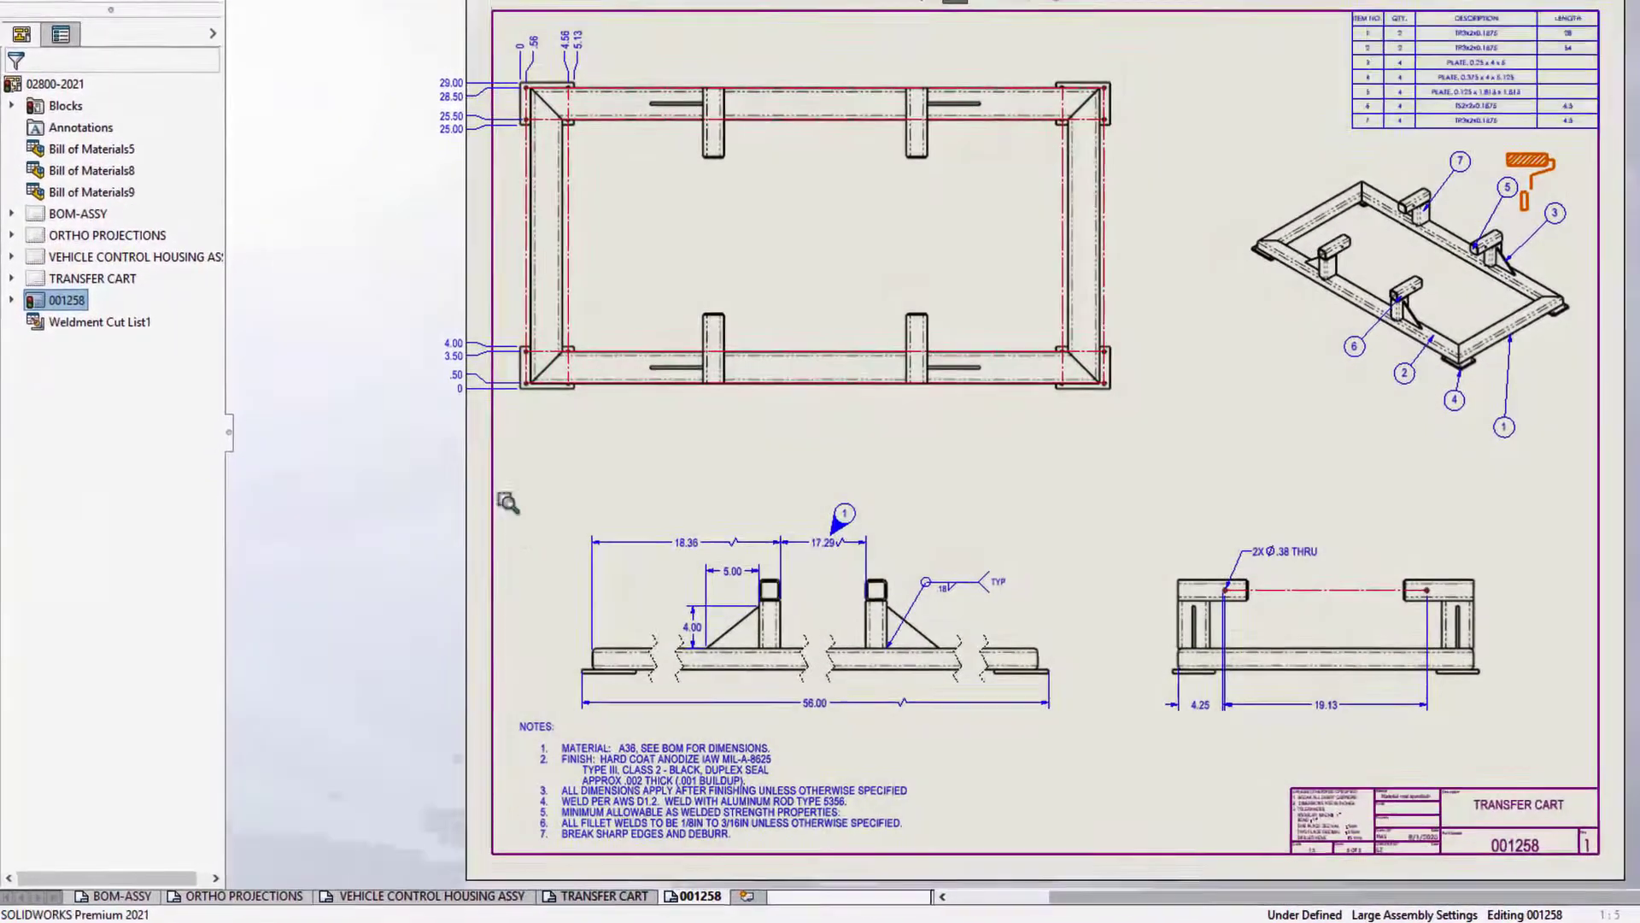
Step: In note 1 of the NOTES block on sheet 001258, replace the word BOM with CUTLIST
drag(453, 394, 1204, 902)
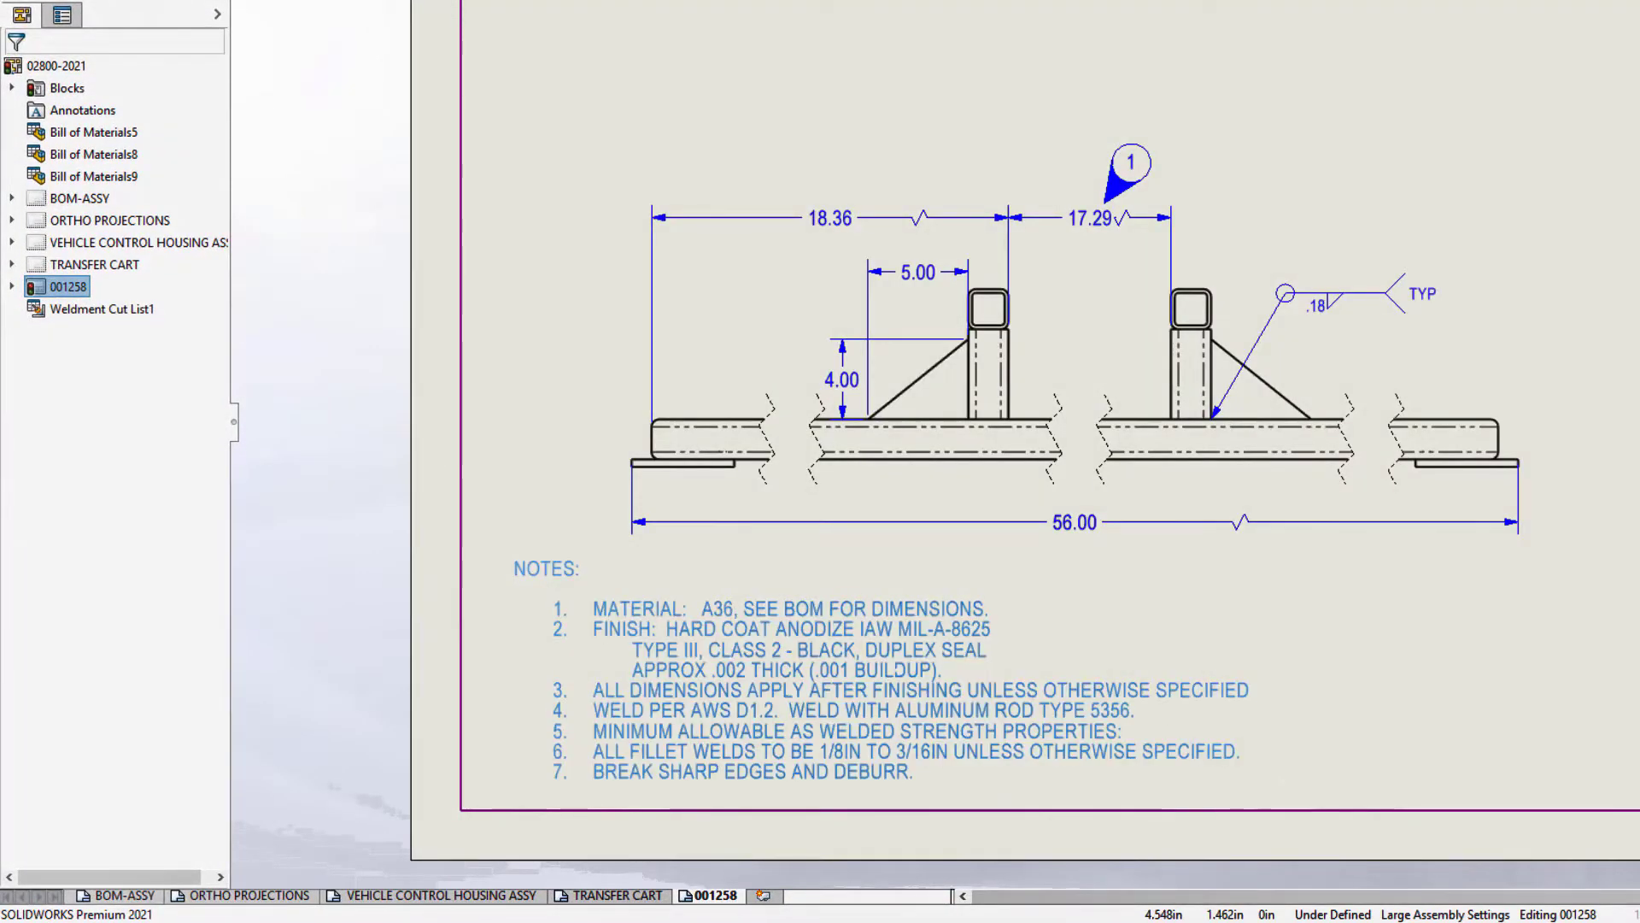
double_click(897, 747)
double_click(800, 610)
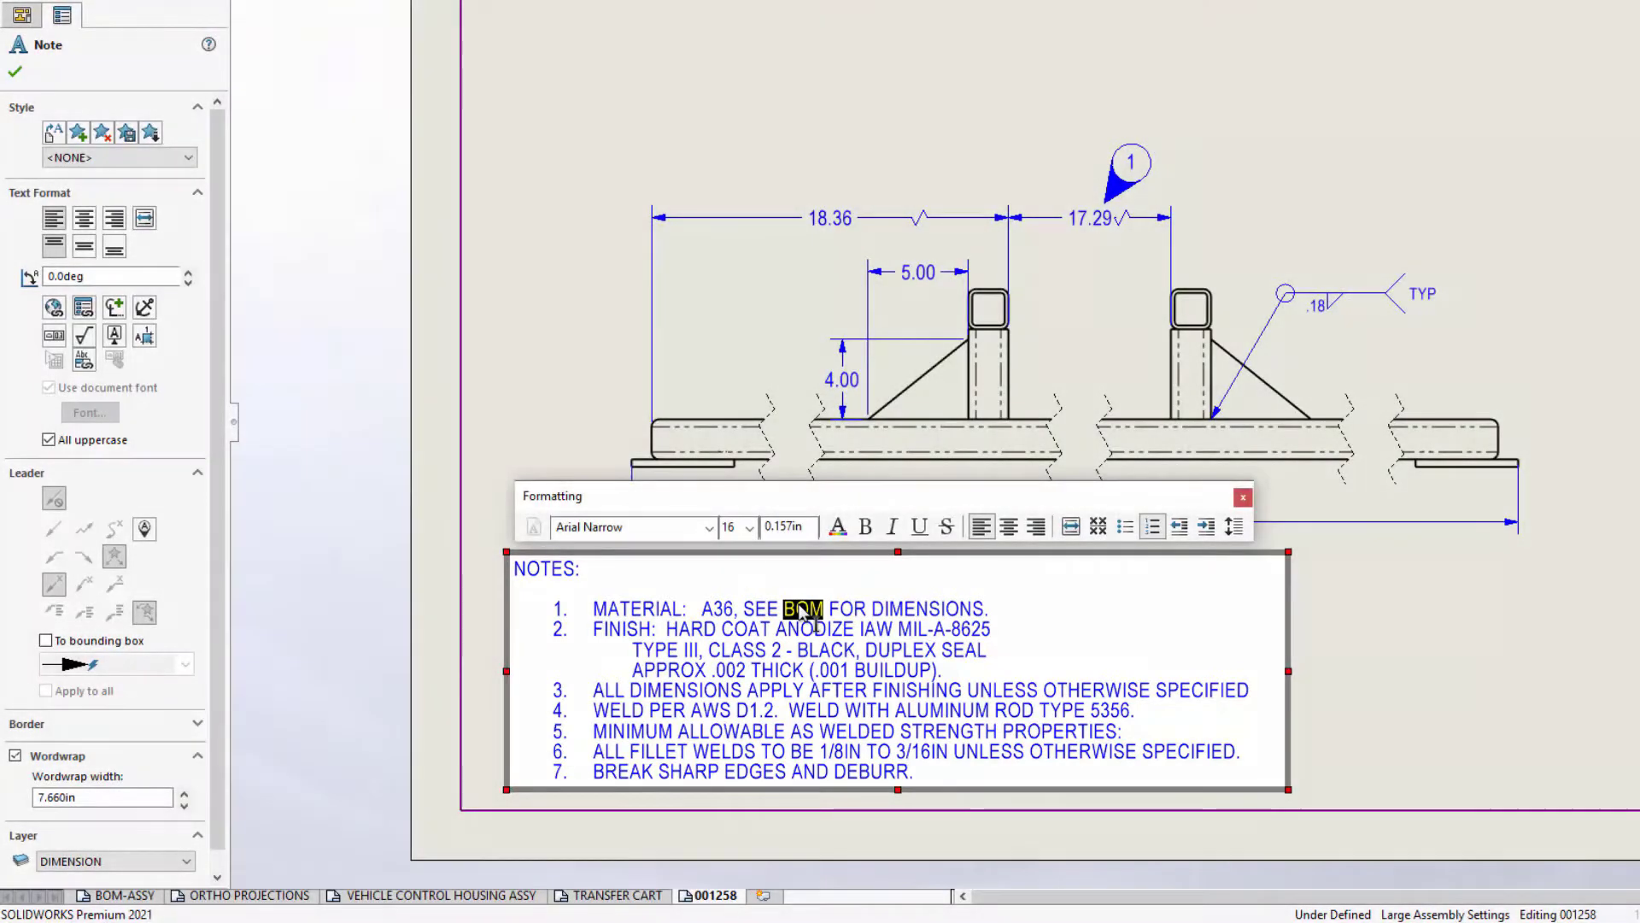
text(CNT)
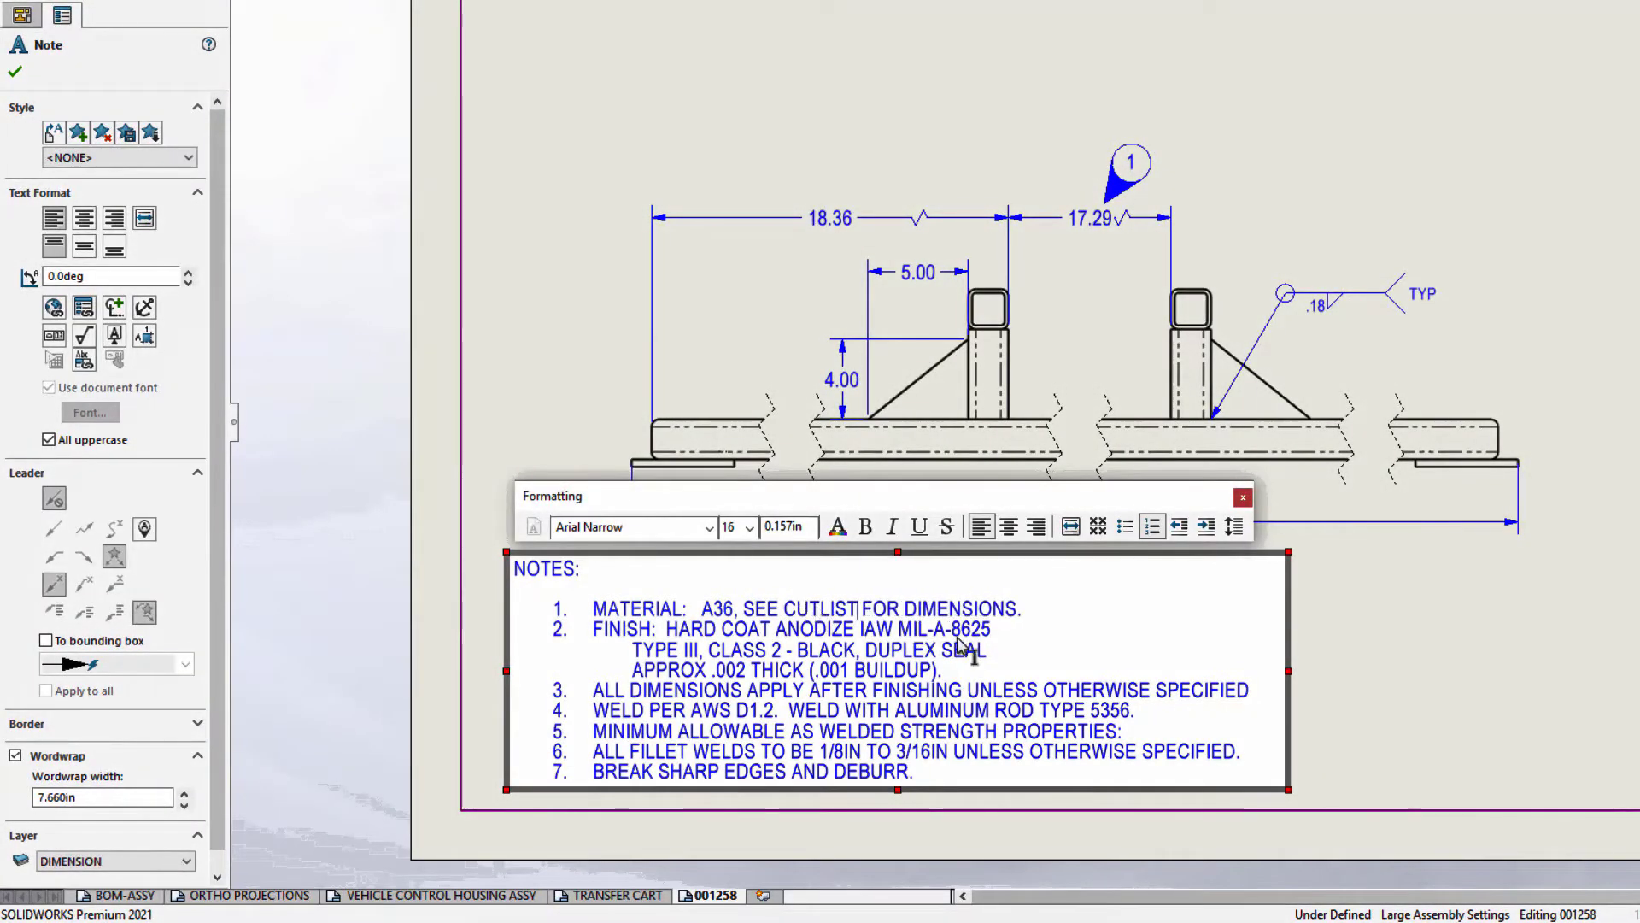
Step: Delete the TYPE III and APPROX .002 THICK lines from the FINISH note and finish editing the NOTES block
drag(996, 630, 1000, 664)
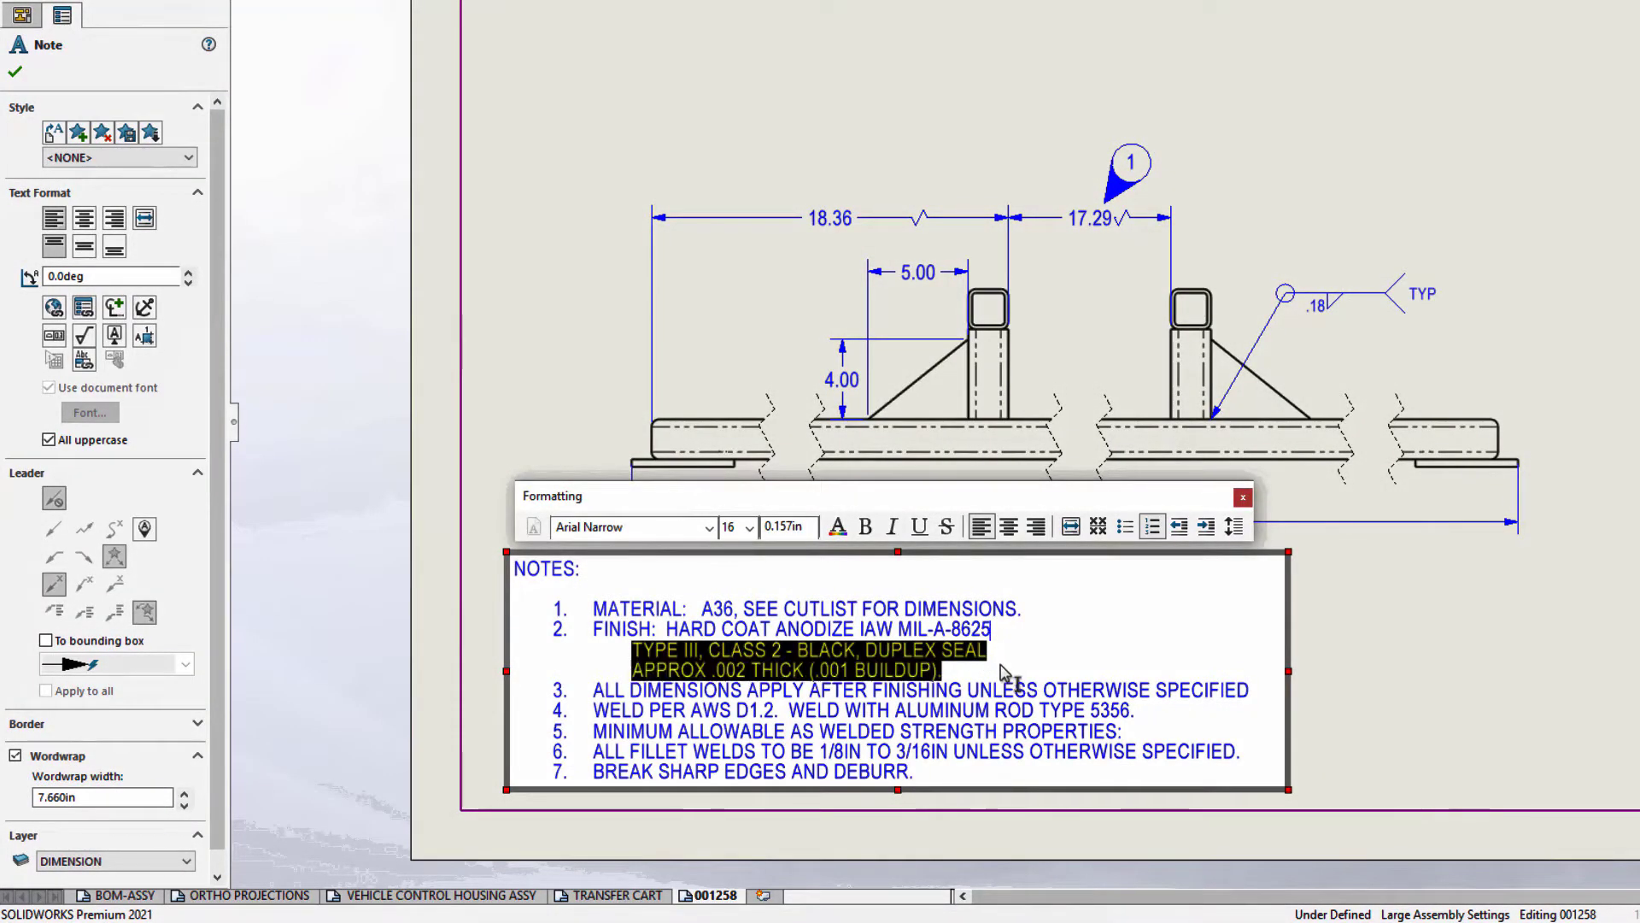
key(Delete)
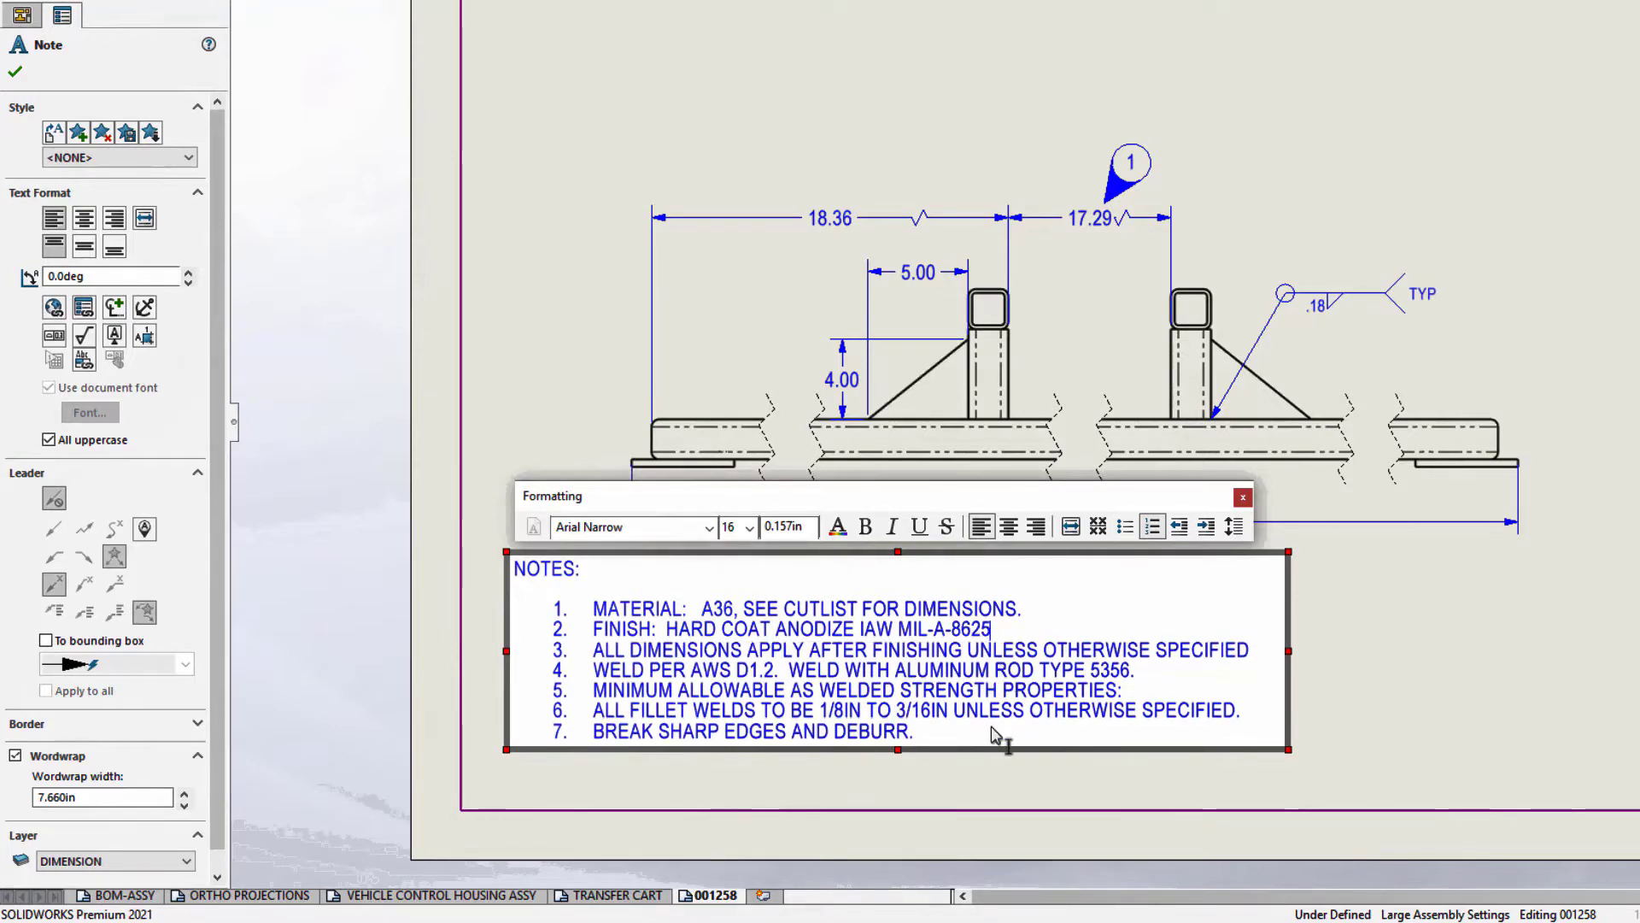
click(996, 777)
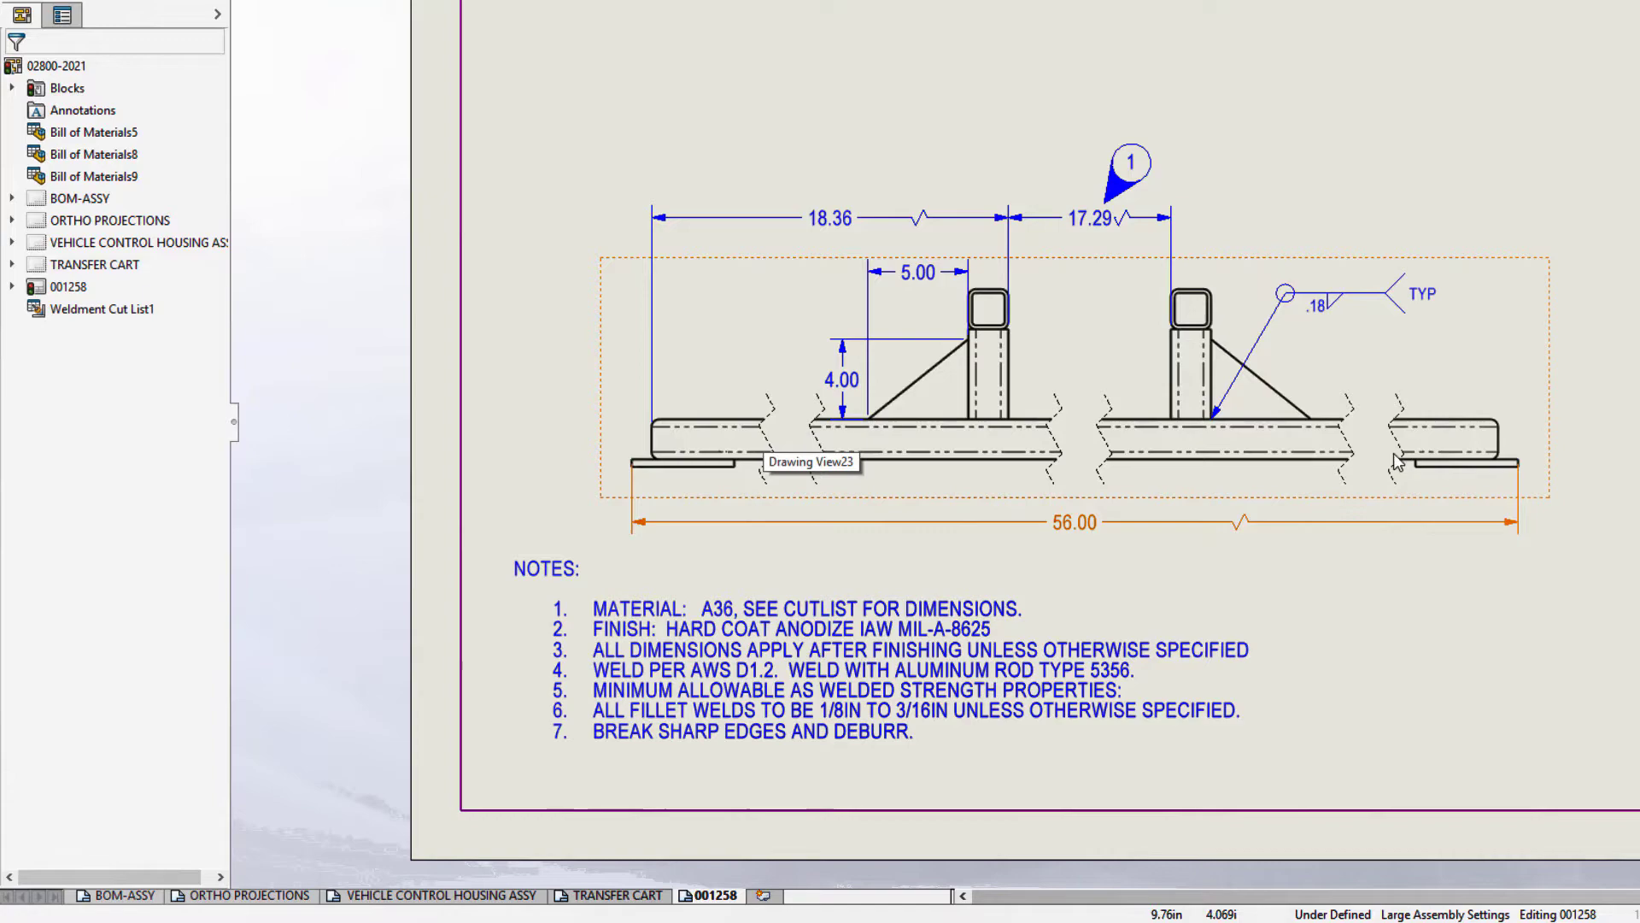
Step: Add three vertical breaks with a 0.5in gap to the cart frame's plan view, between the corners and crosswise supports
middle_drag(1231, 241, 1214, 884)
middle_drag(1196, 452, 1195, 517)
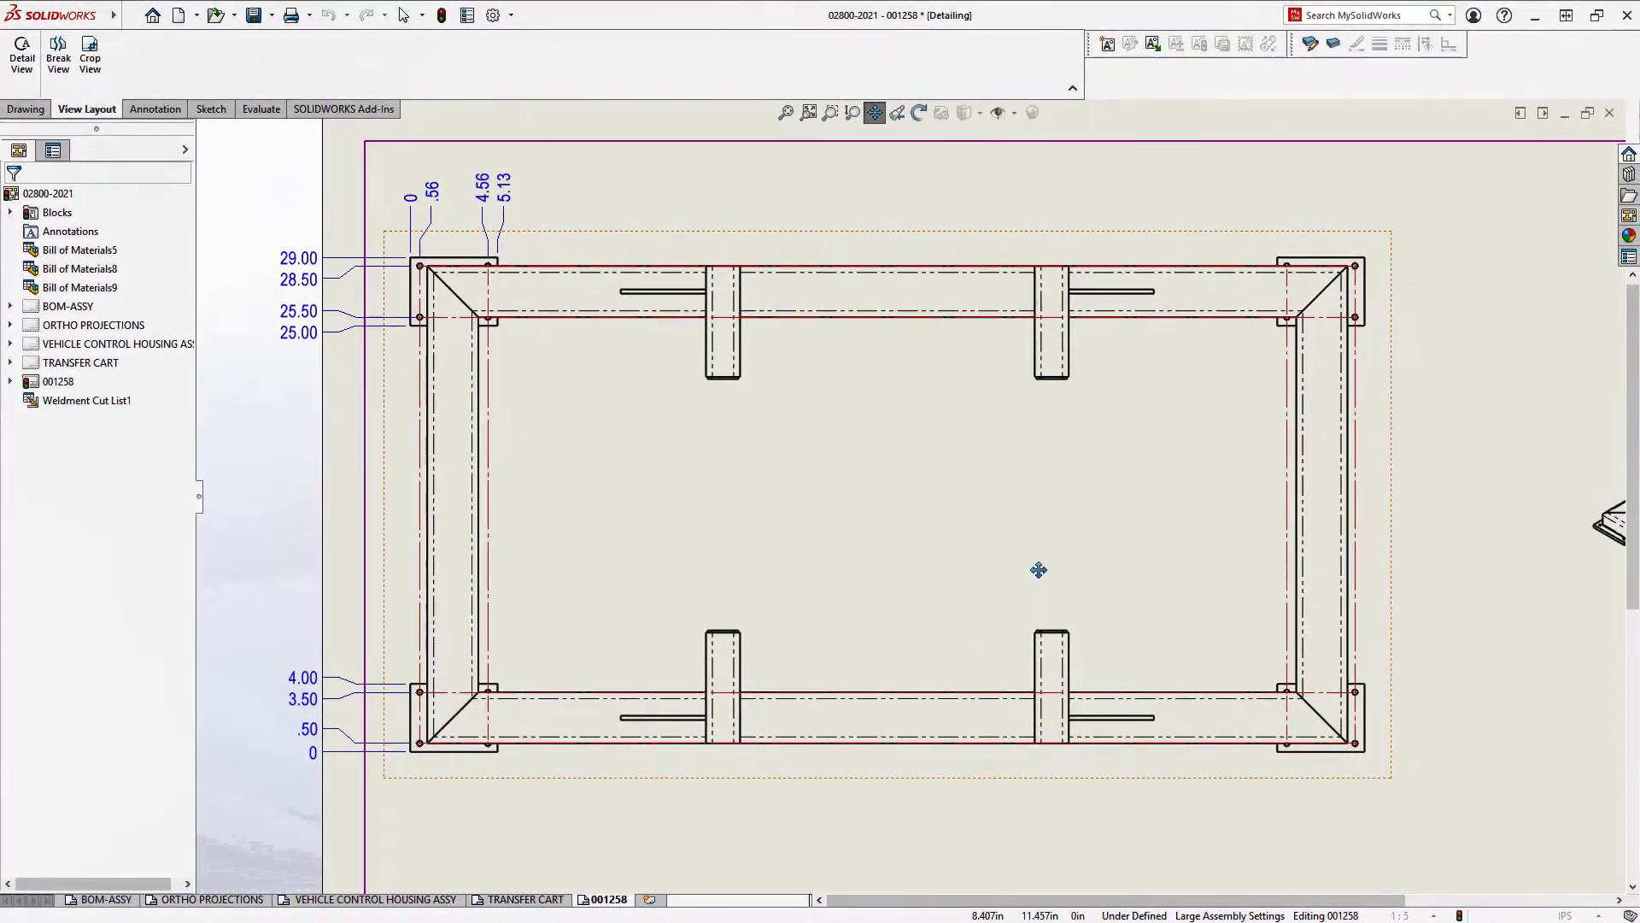
click(950, 512)
key(s)
click(1079, 532)
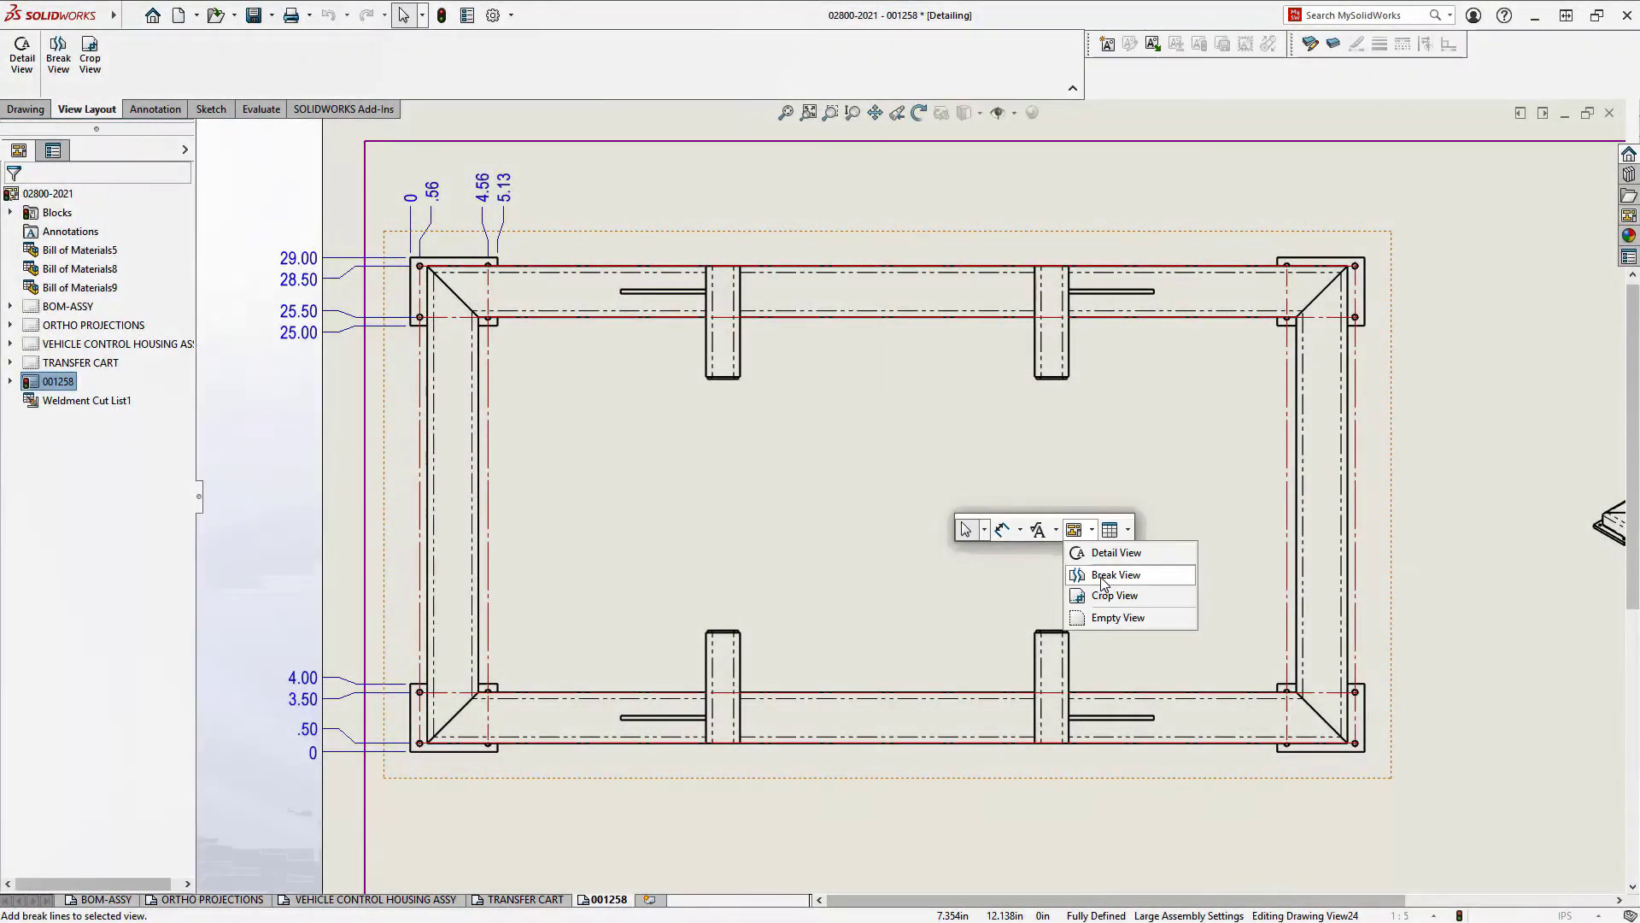
click(1101, 578)
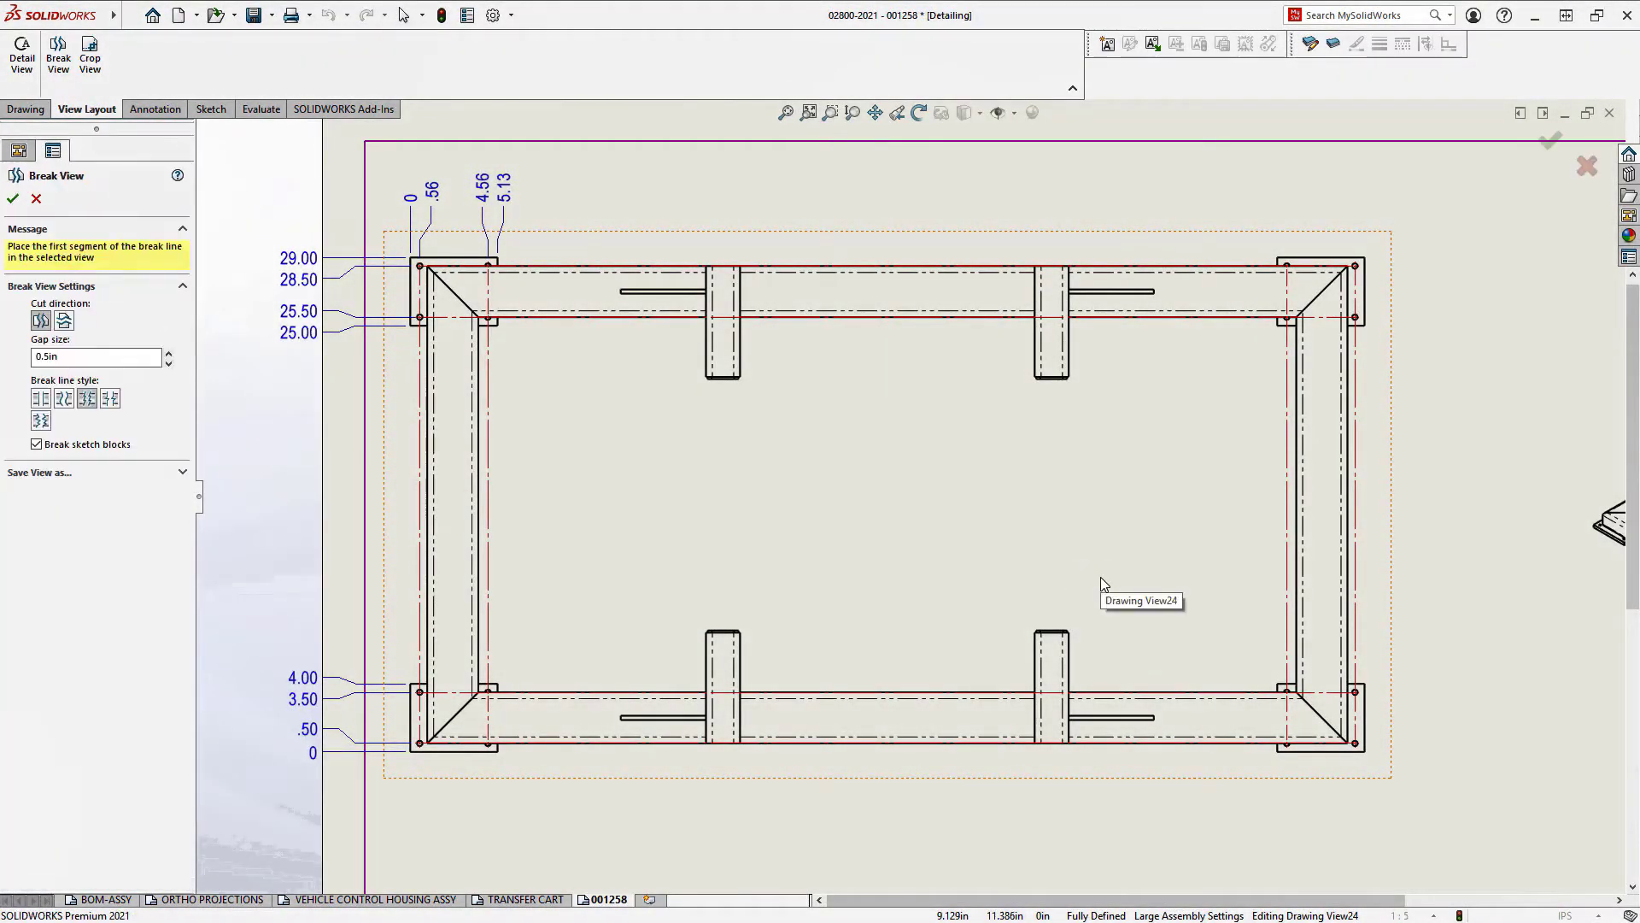
click(512, 510)
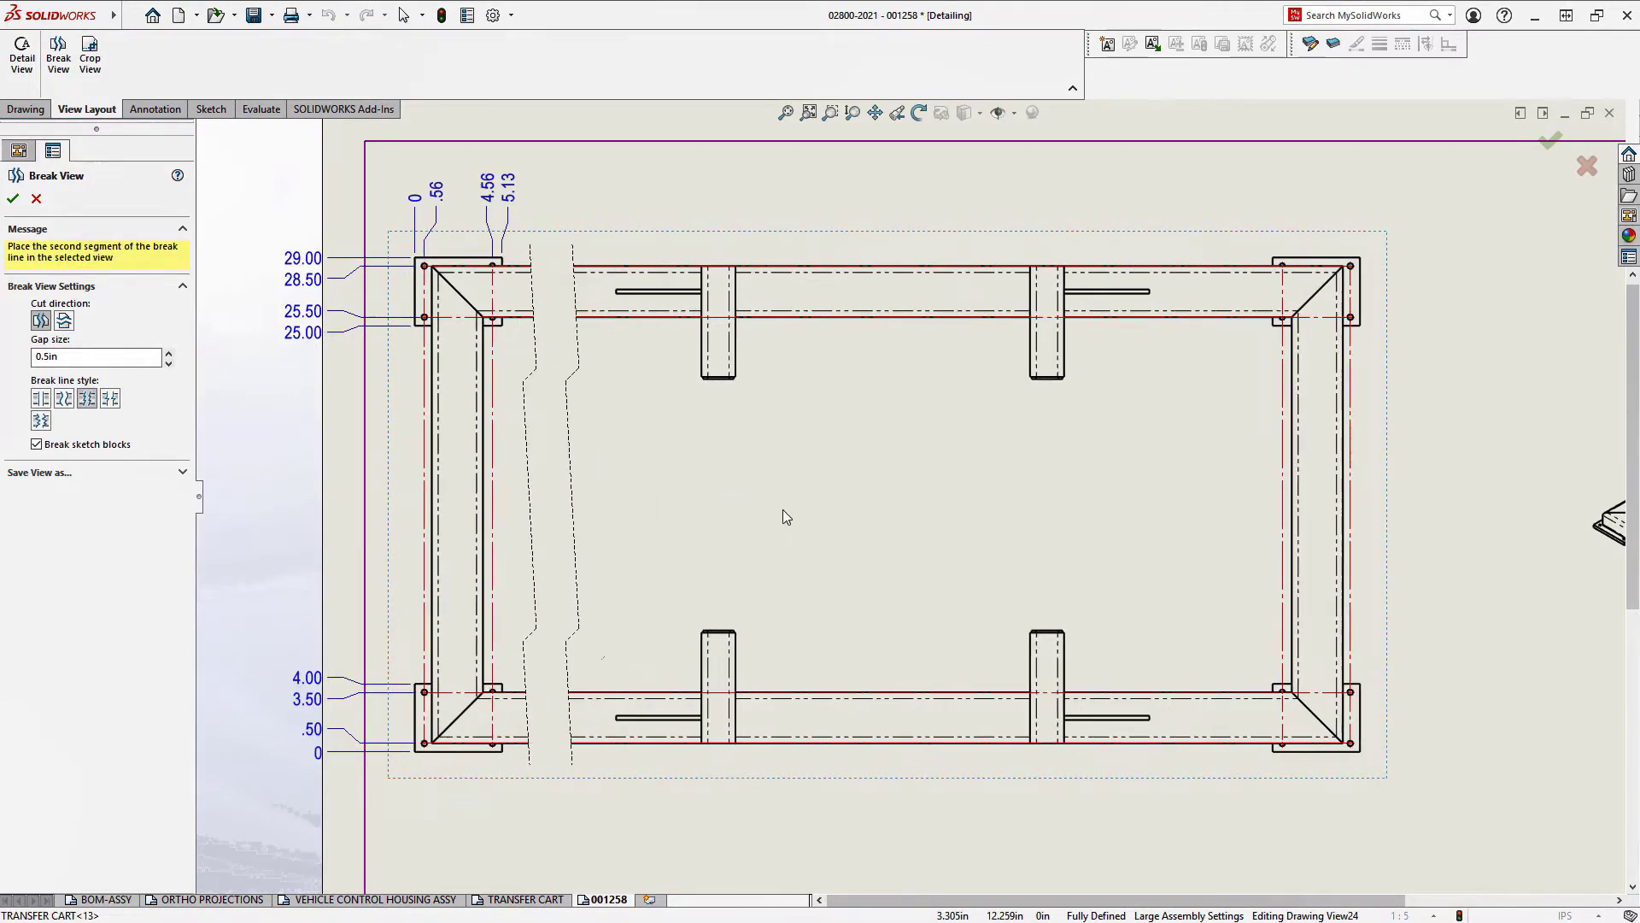
click(748, 502)
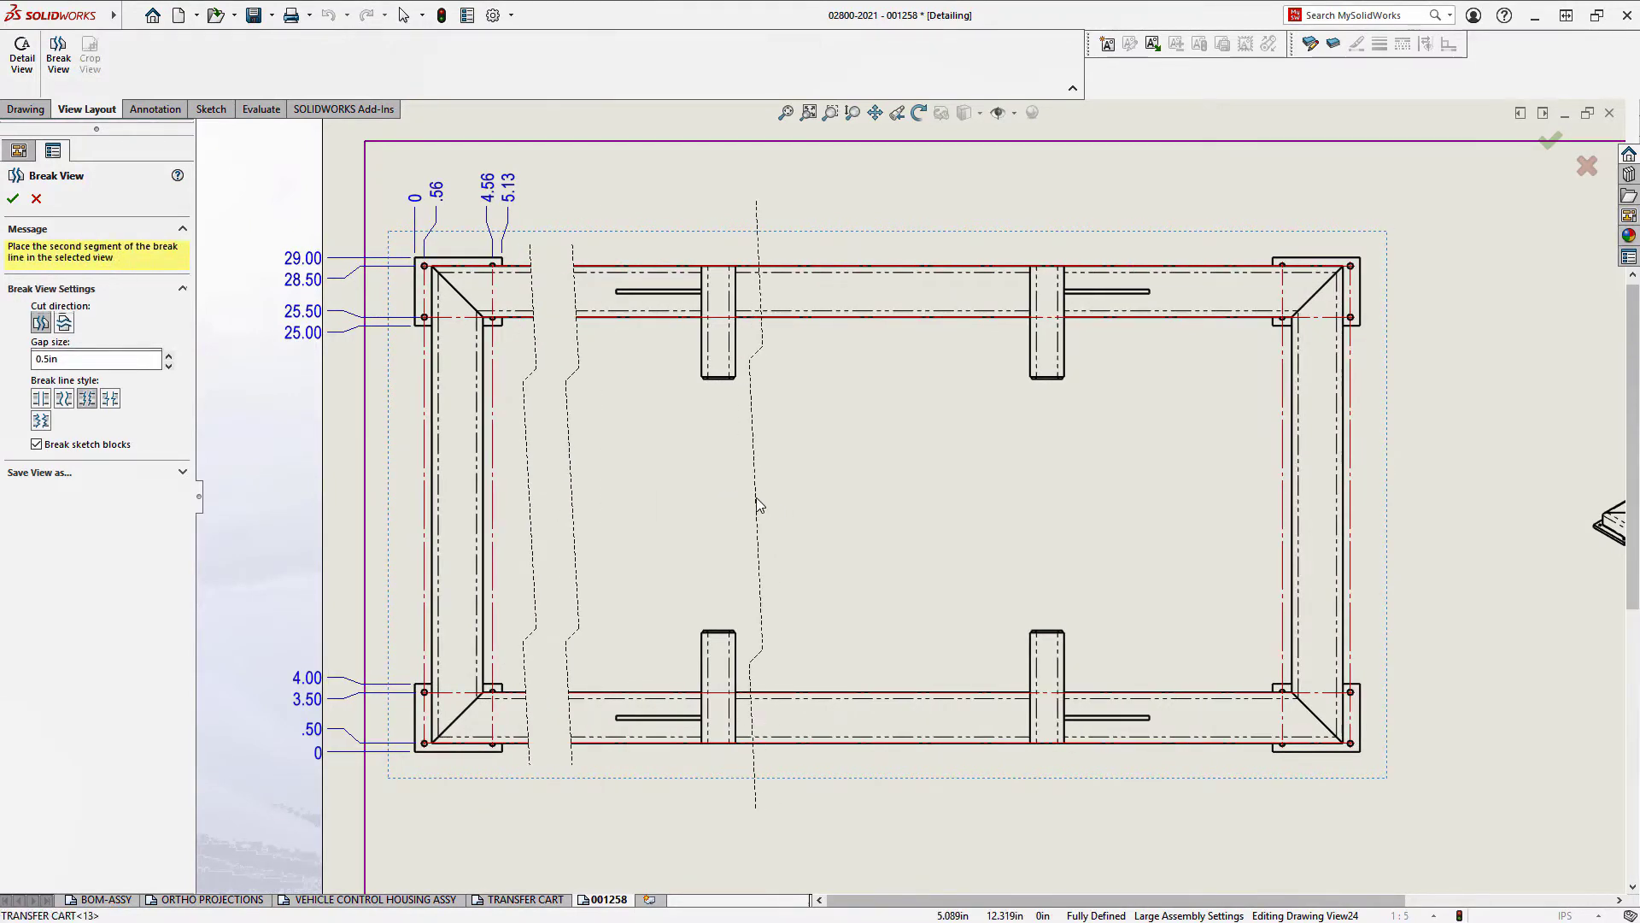
click(1000, 502)
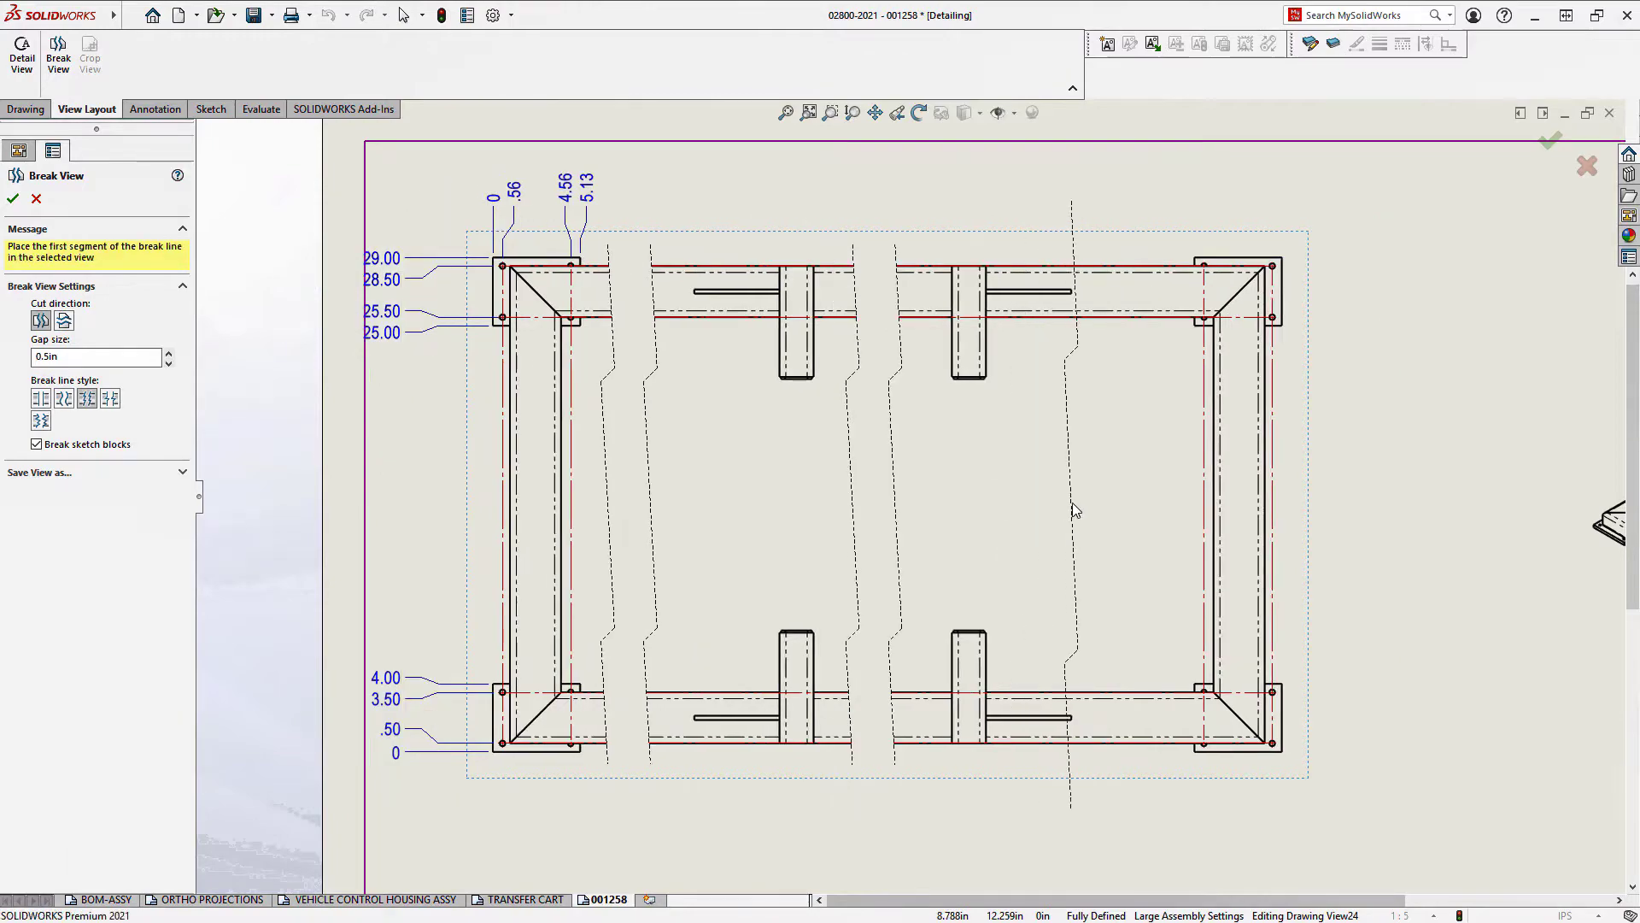
click(1176, 501)
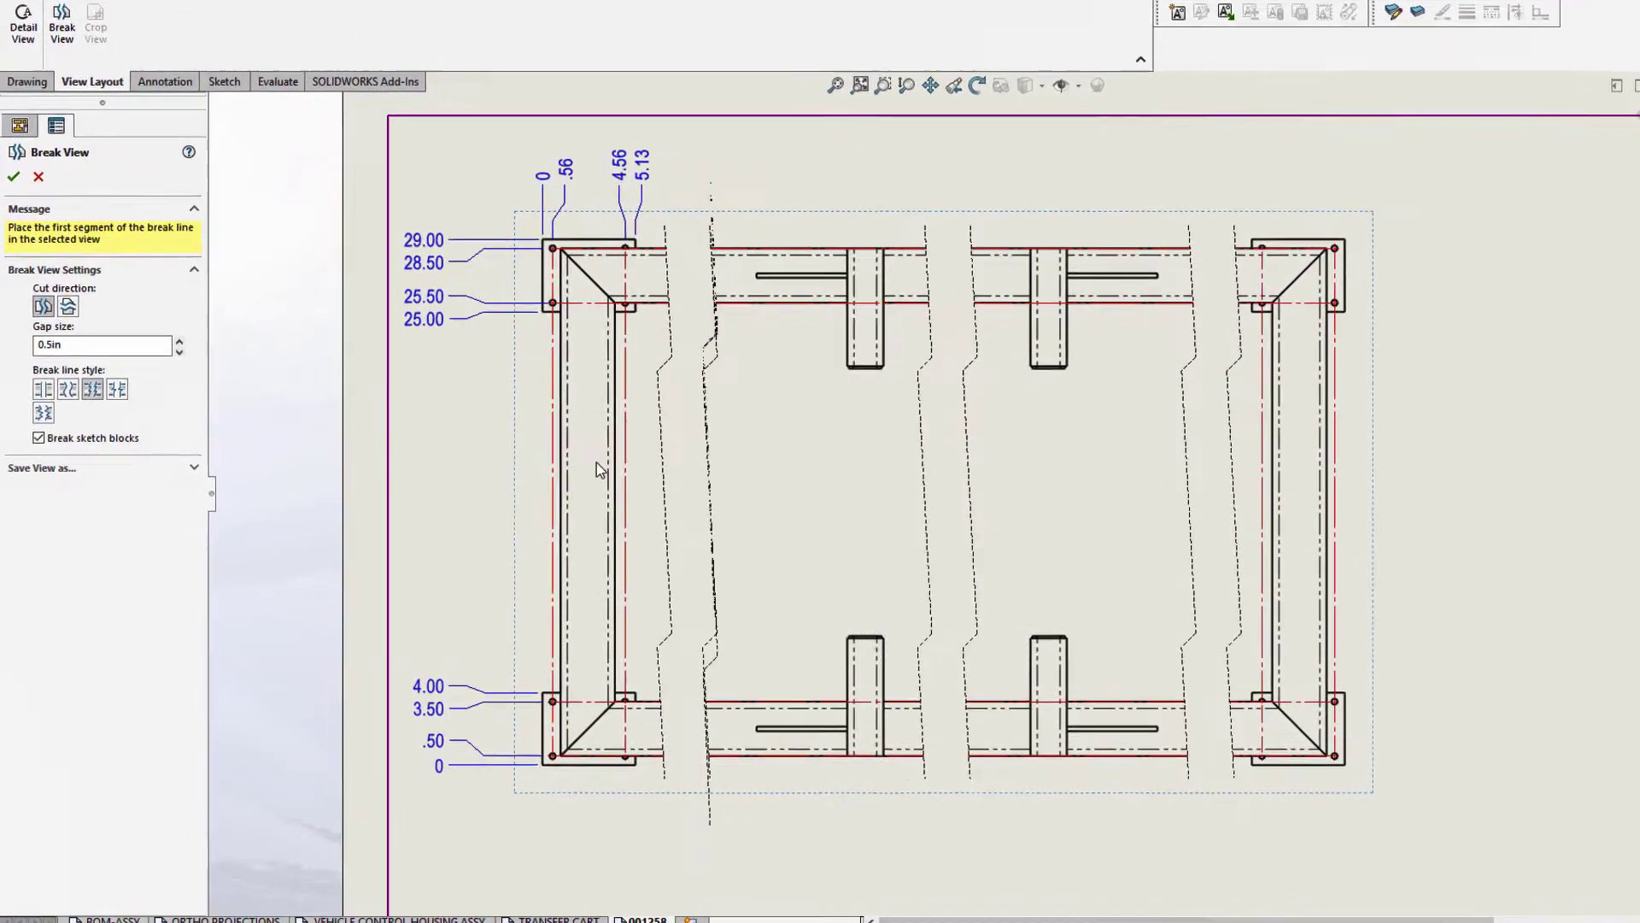
Step: Set the break line style to straight lines with a small zigzag and accept the Break View
click(62, 397)
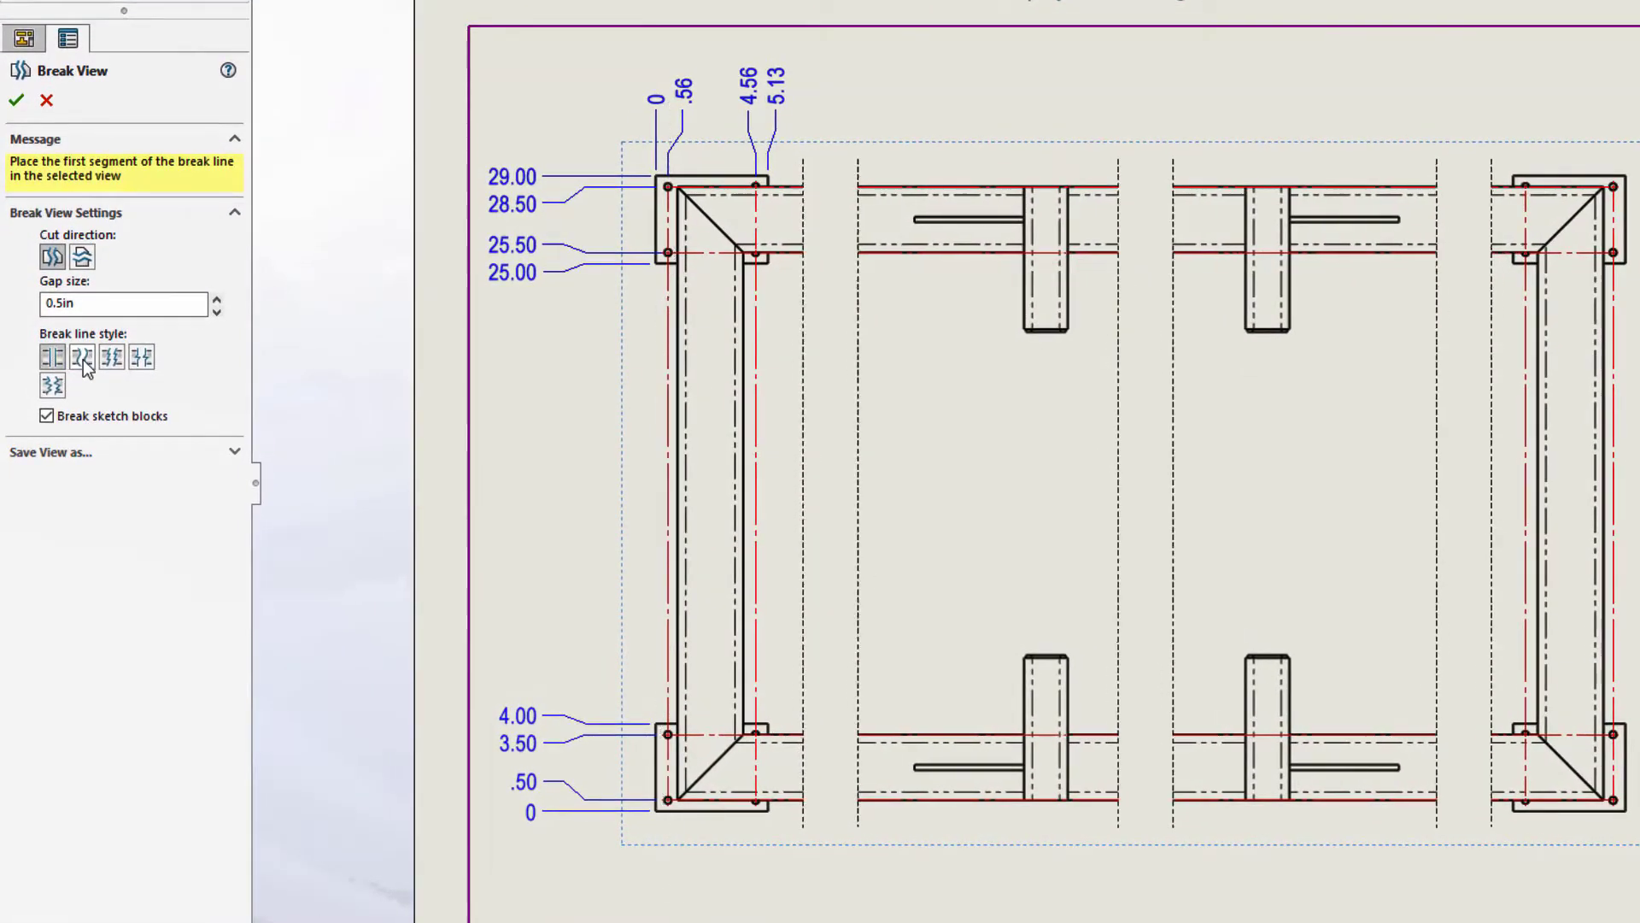
click(139, 359)
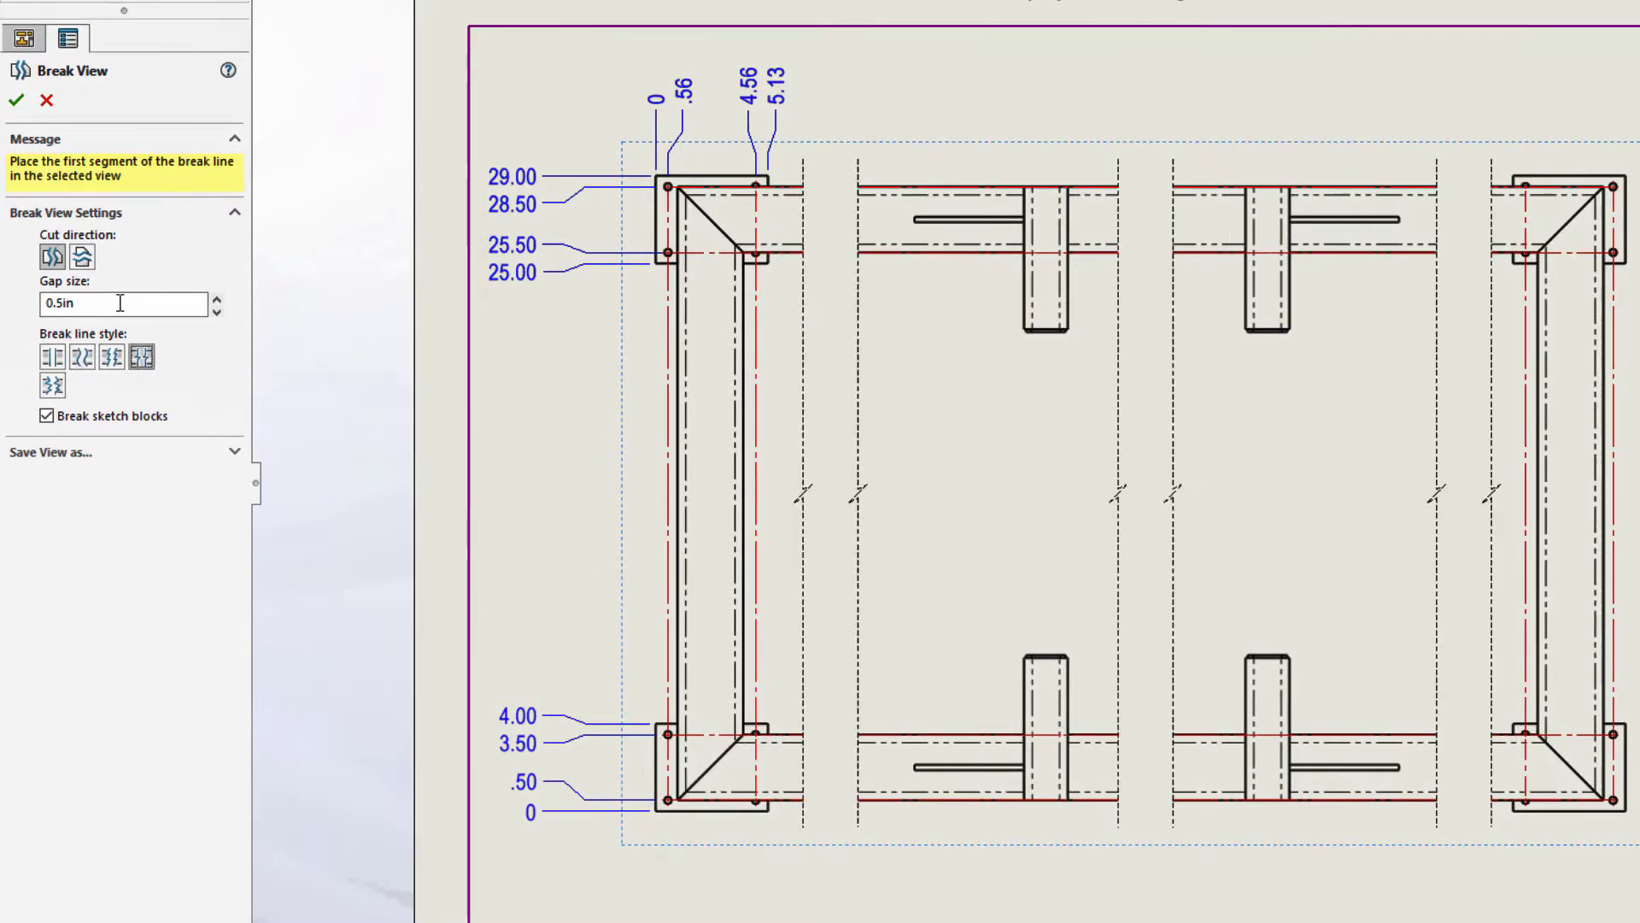
click(16, 100)
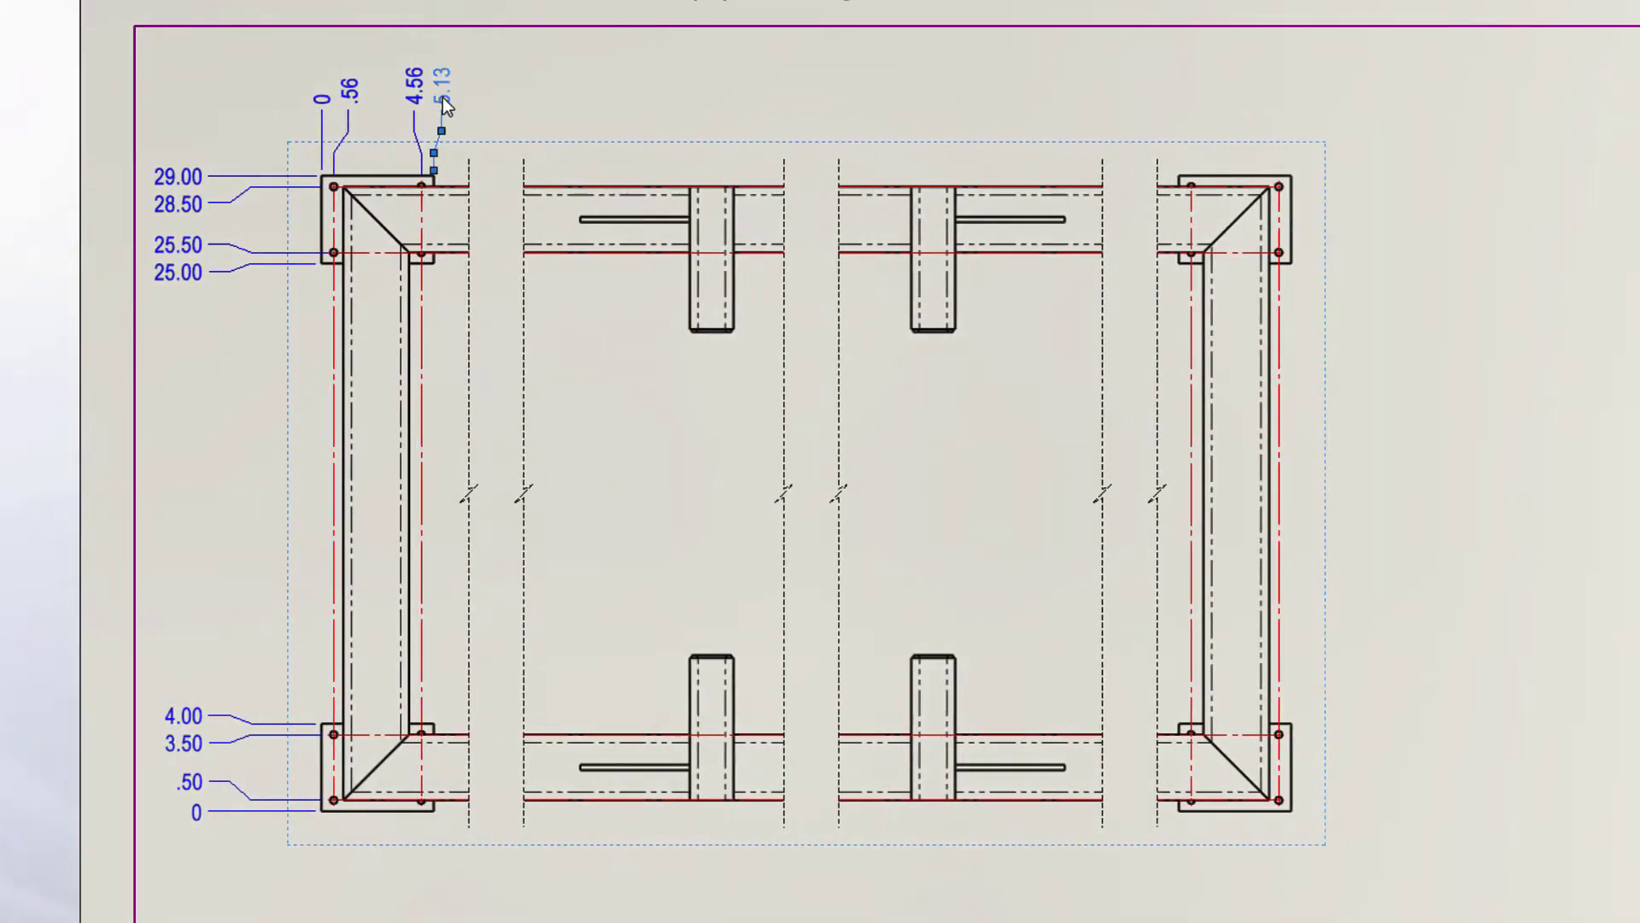
Step: Extend the horizontal ordinate dimensions to the upper-right corner plate's inner edge, both hole columns and outer edge
right_click(445, 103)
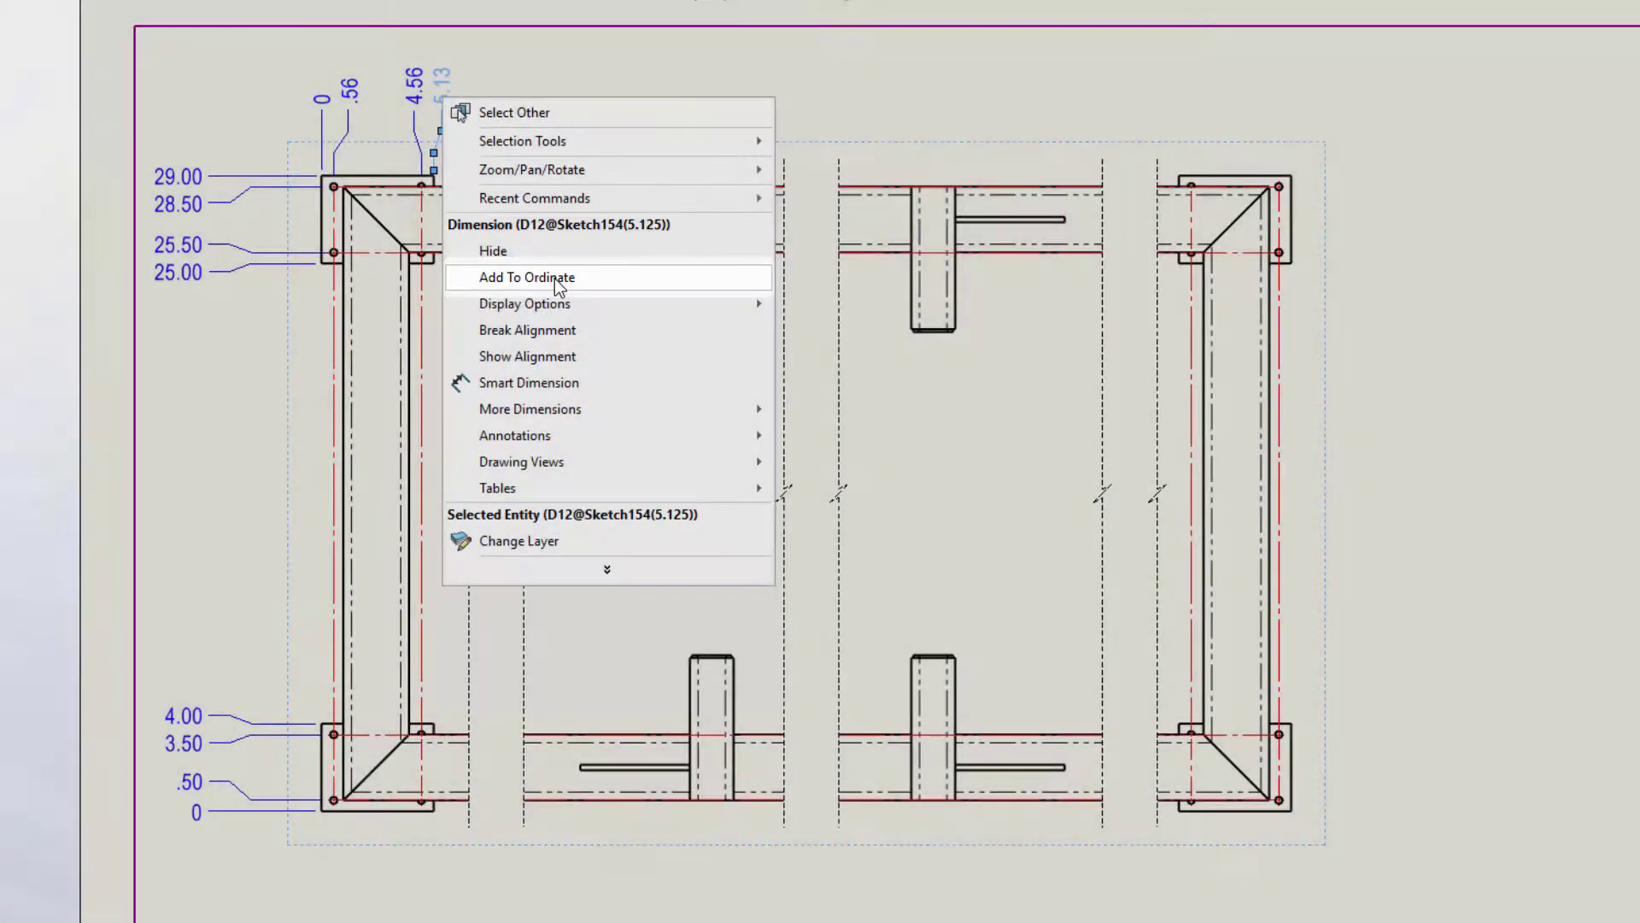
click(556, 280)
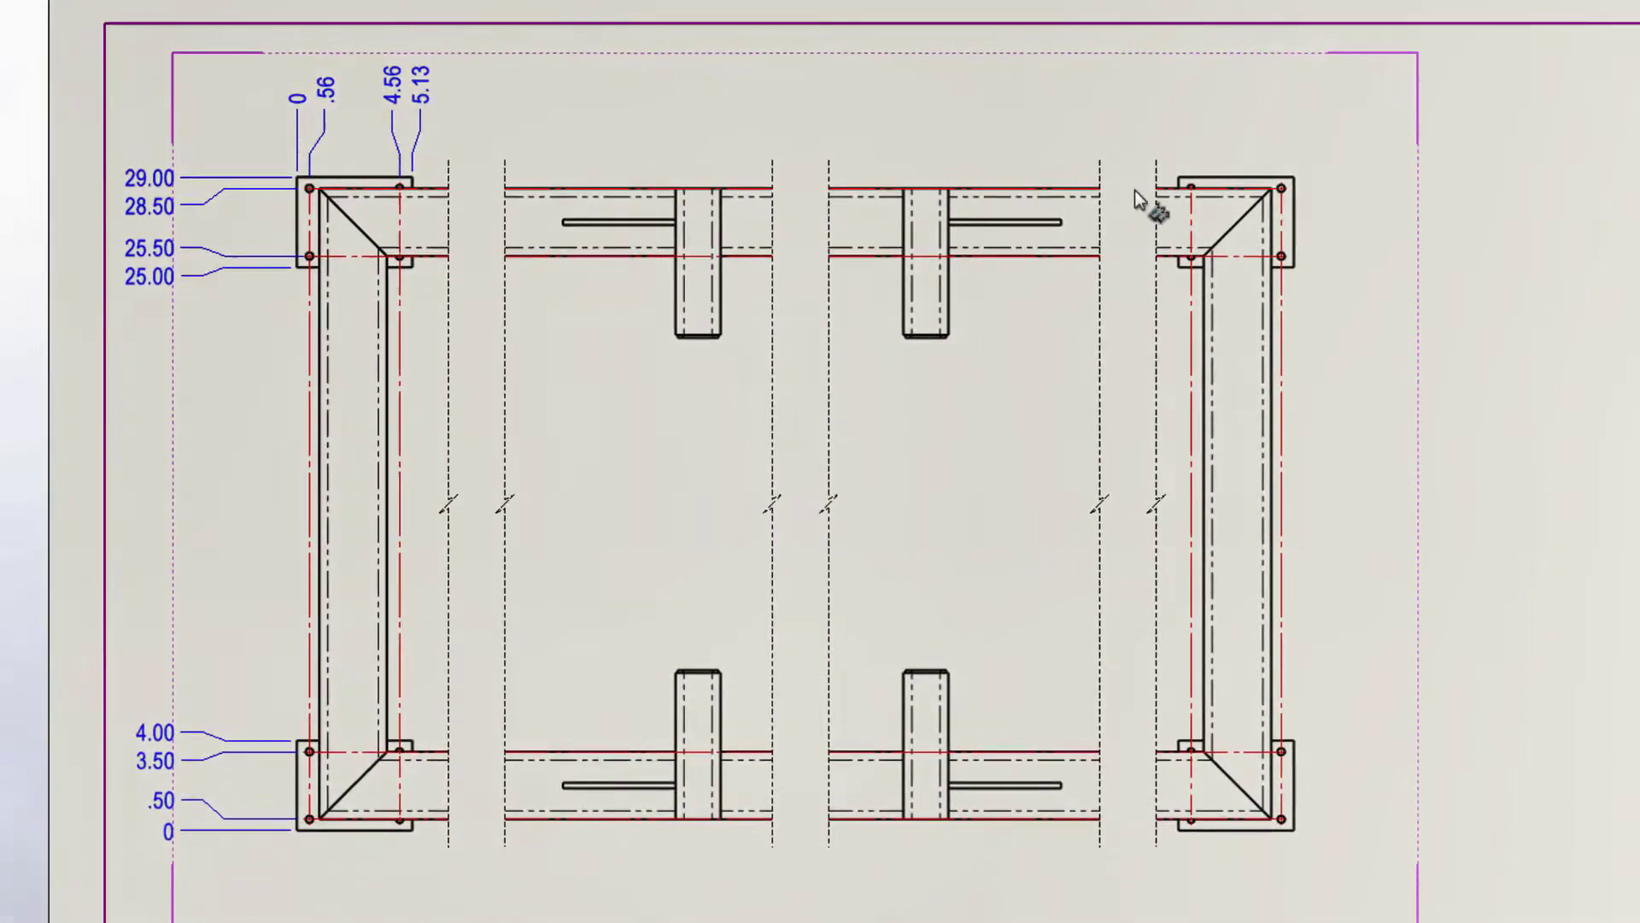
click(1178, 178)
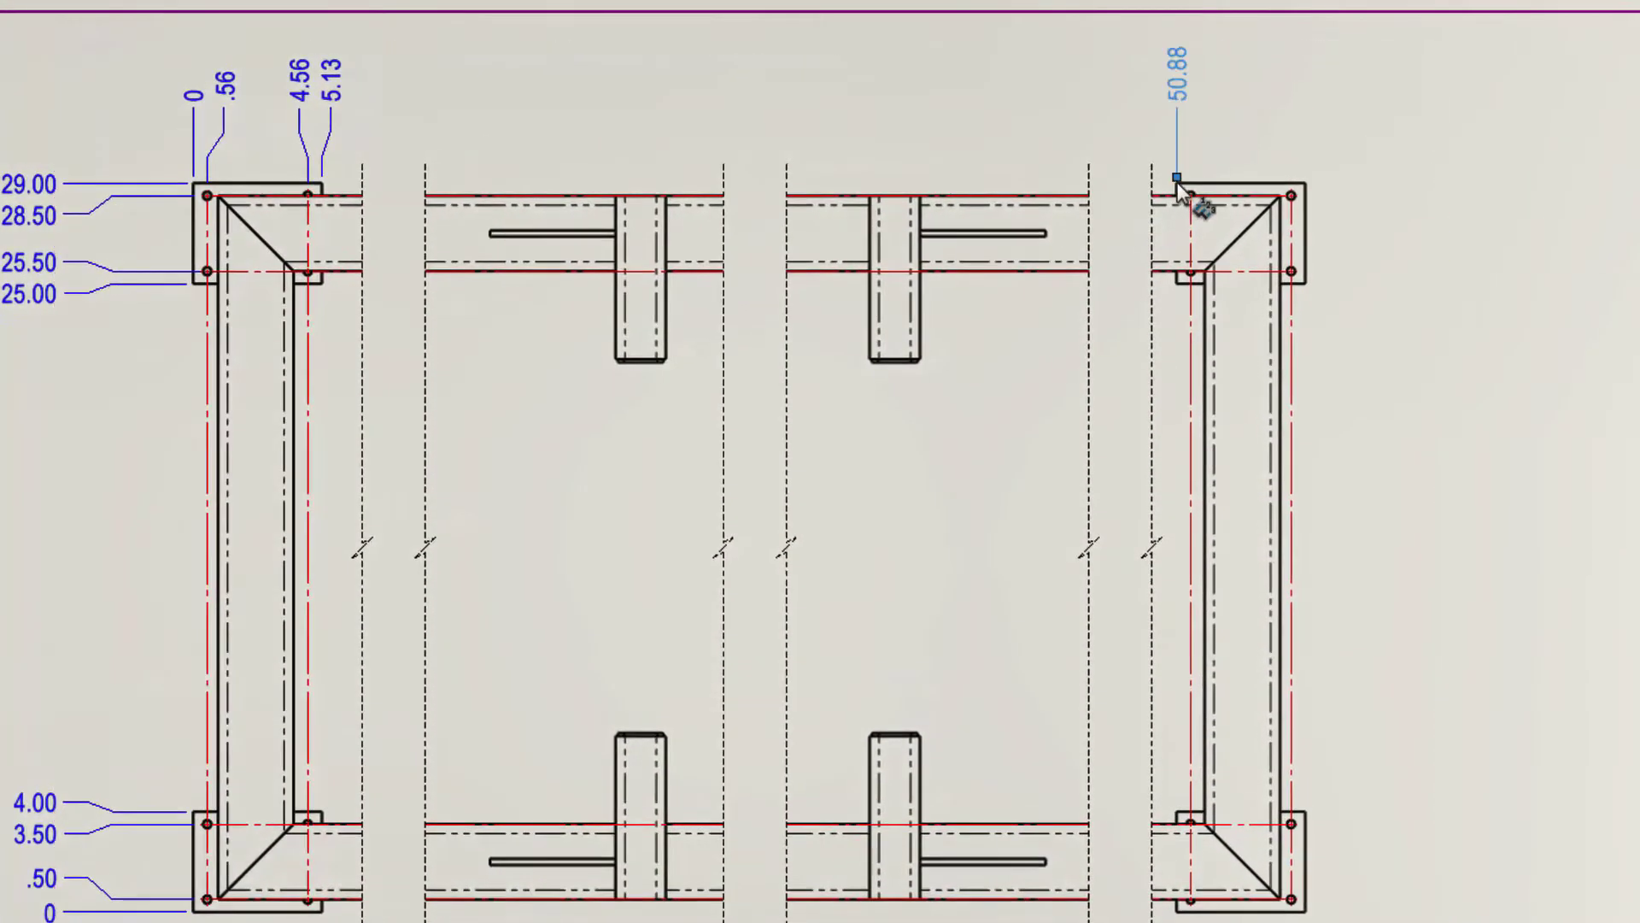
click(1193, 240)
click(1293, 247)
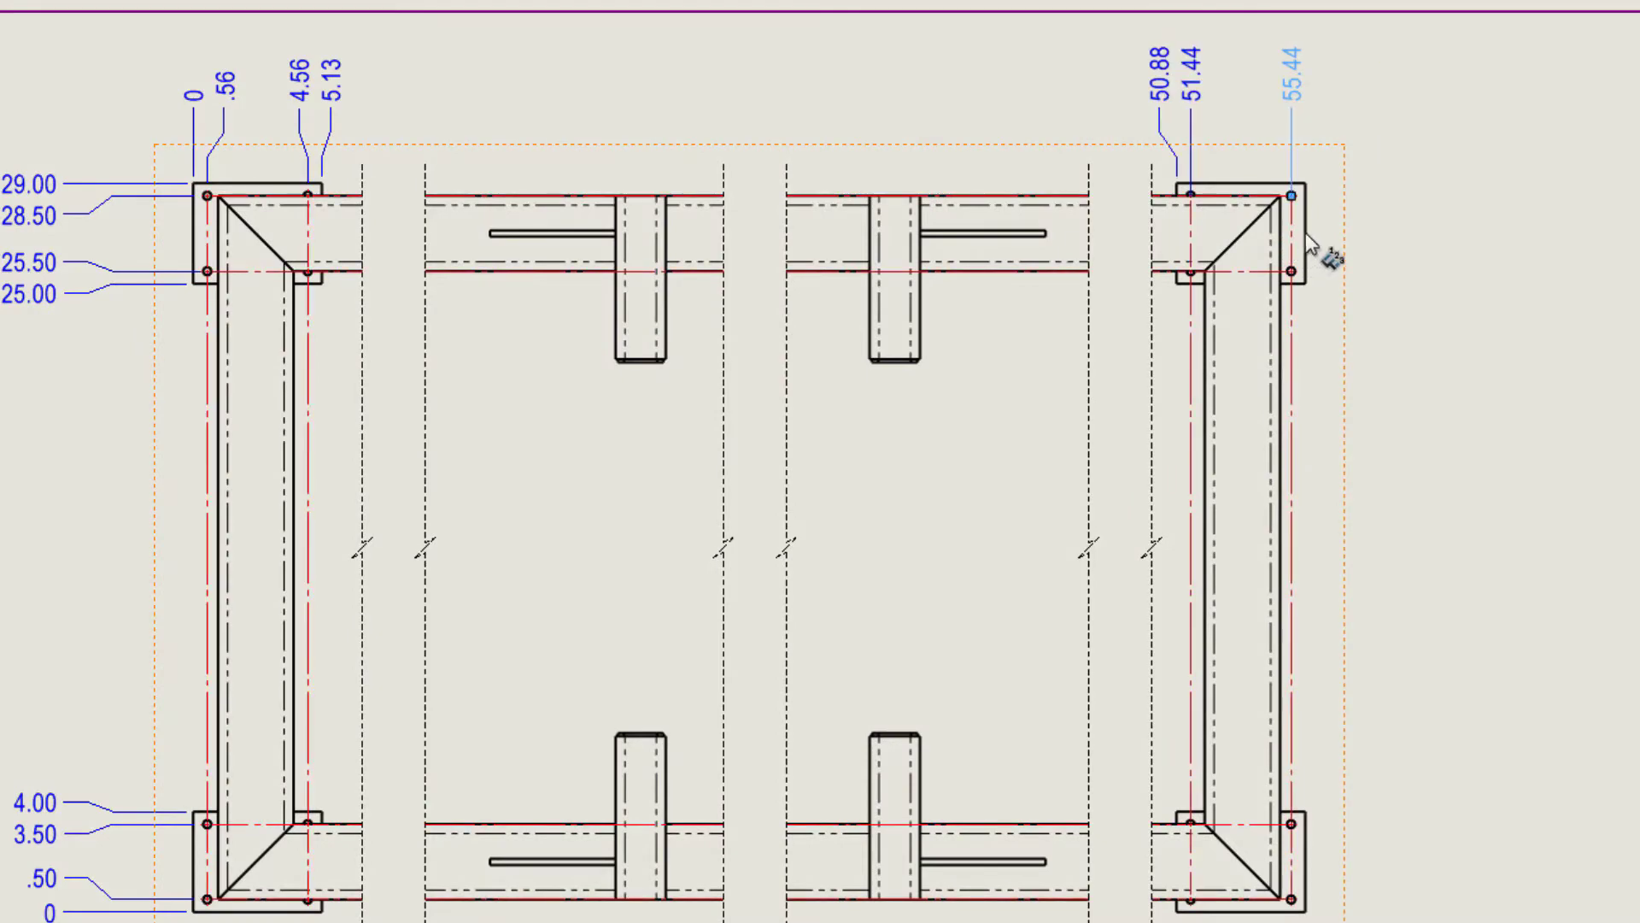
click(1307, 236)
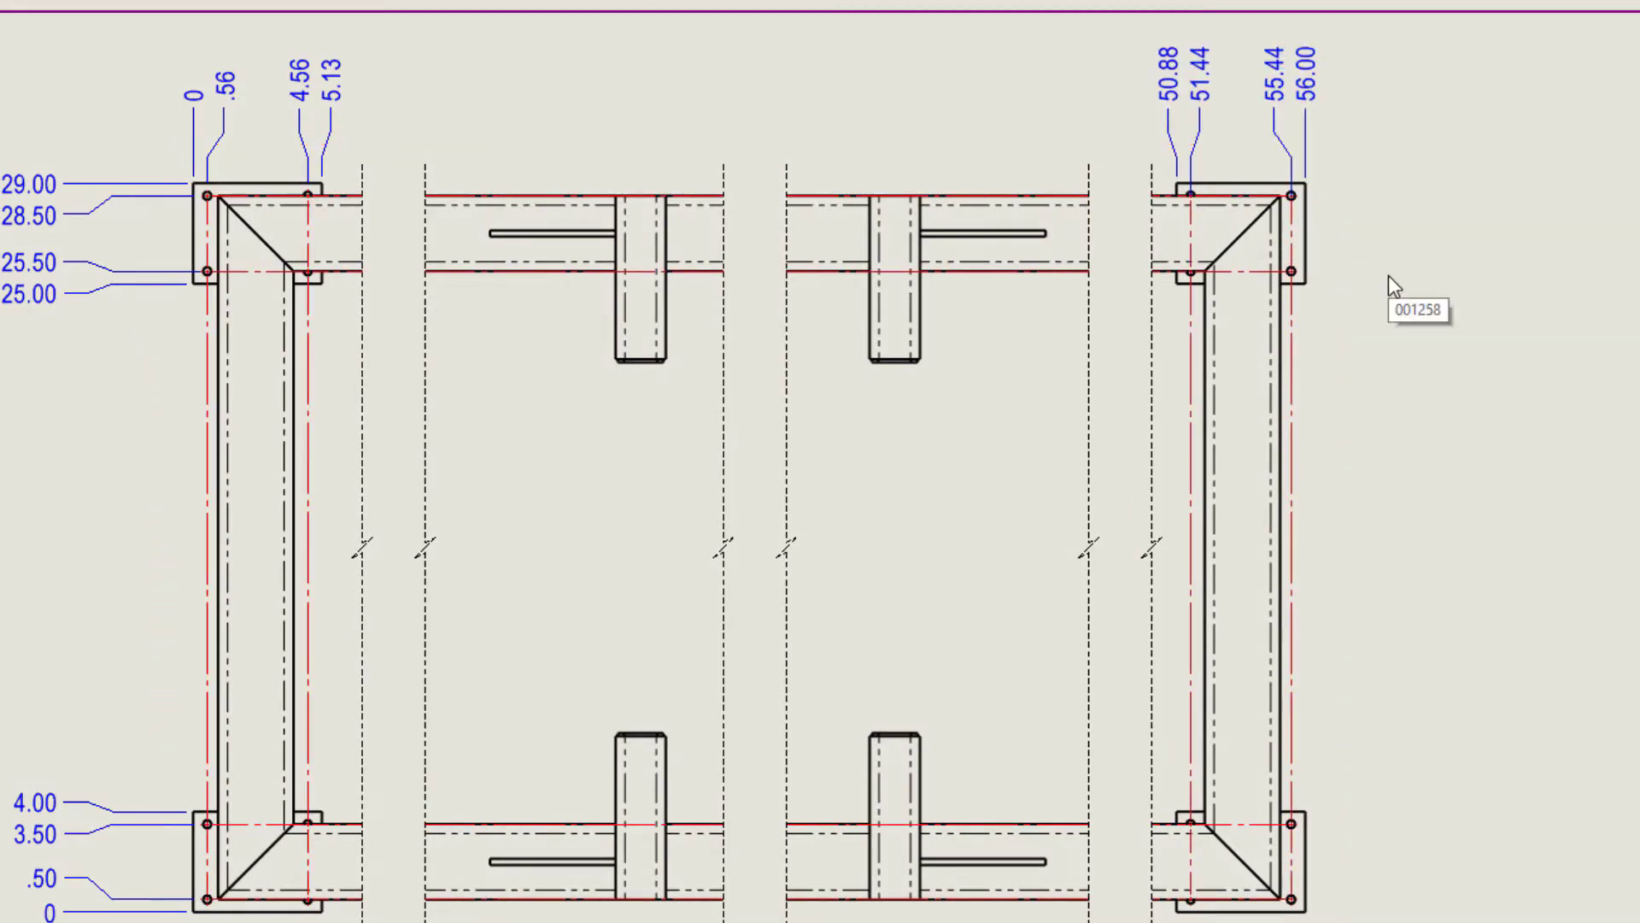
Step: Create a circular detail view of the frame's lower-right corner and place it between the plan and isometric views
middle_drag(1553, 716, 988, 377)
key(s)
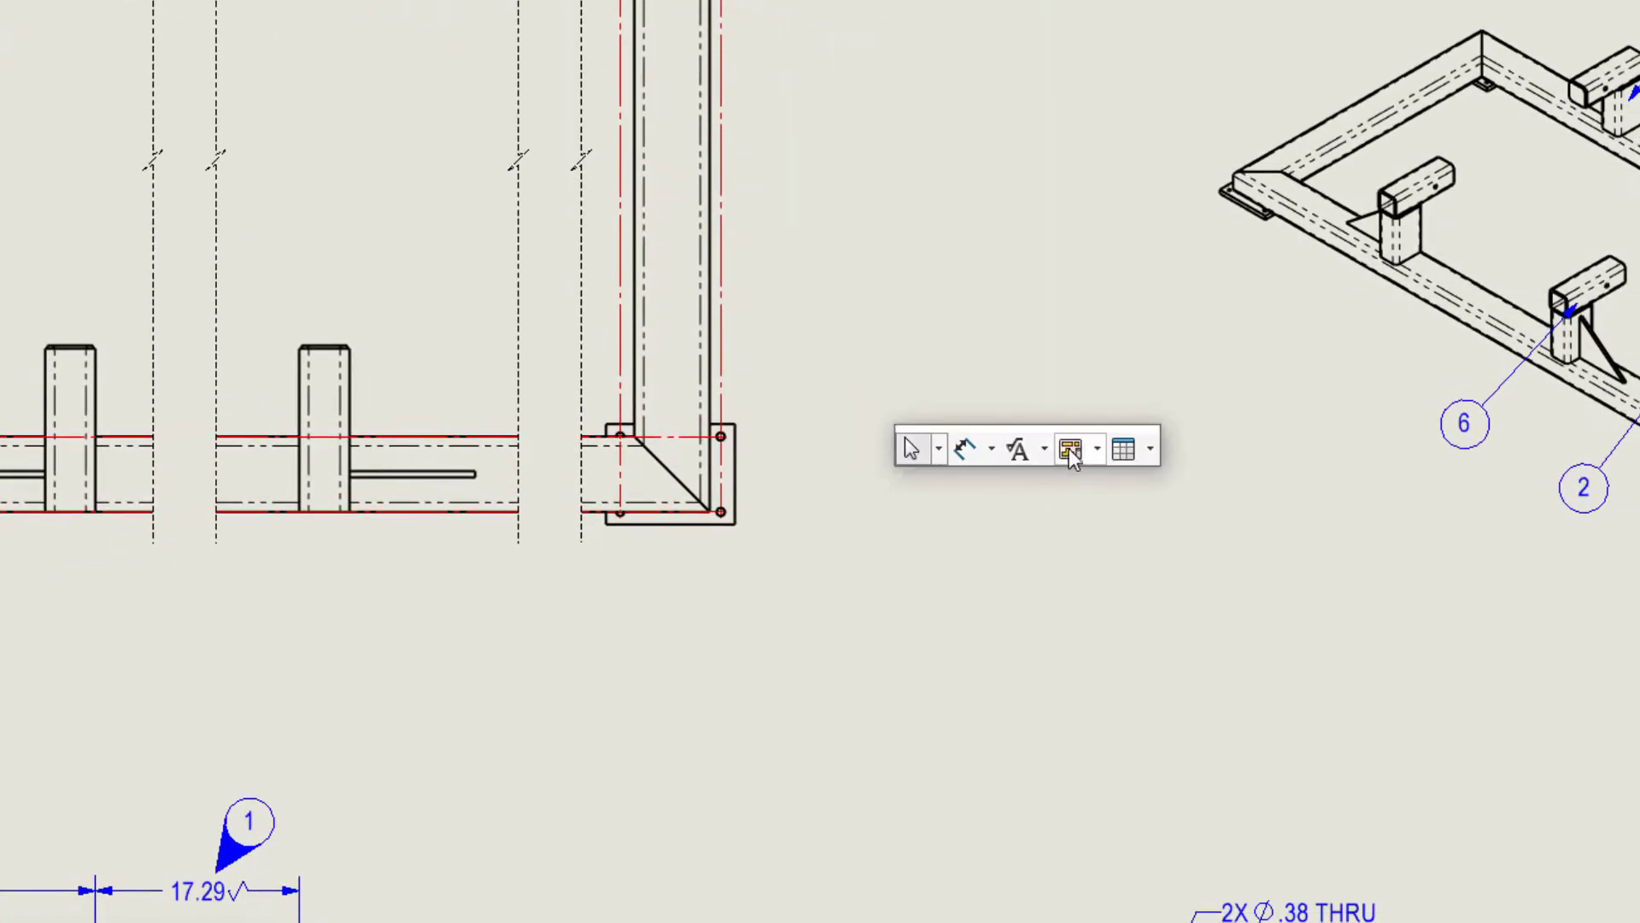
click(1074, 455)
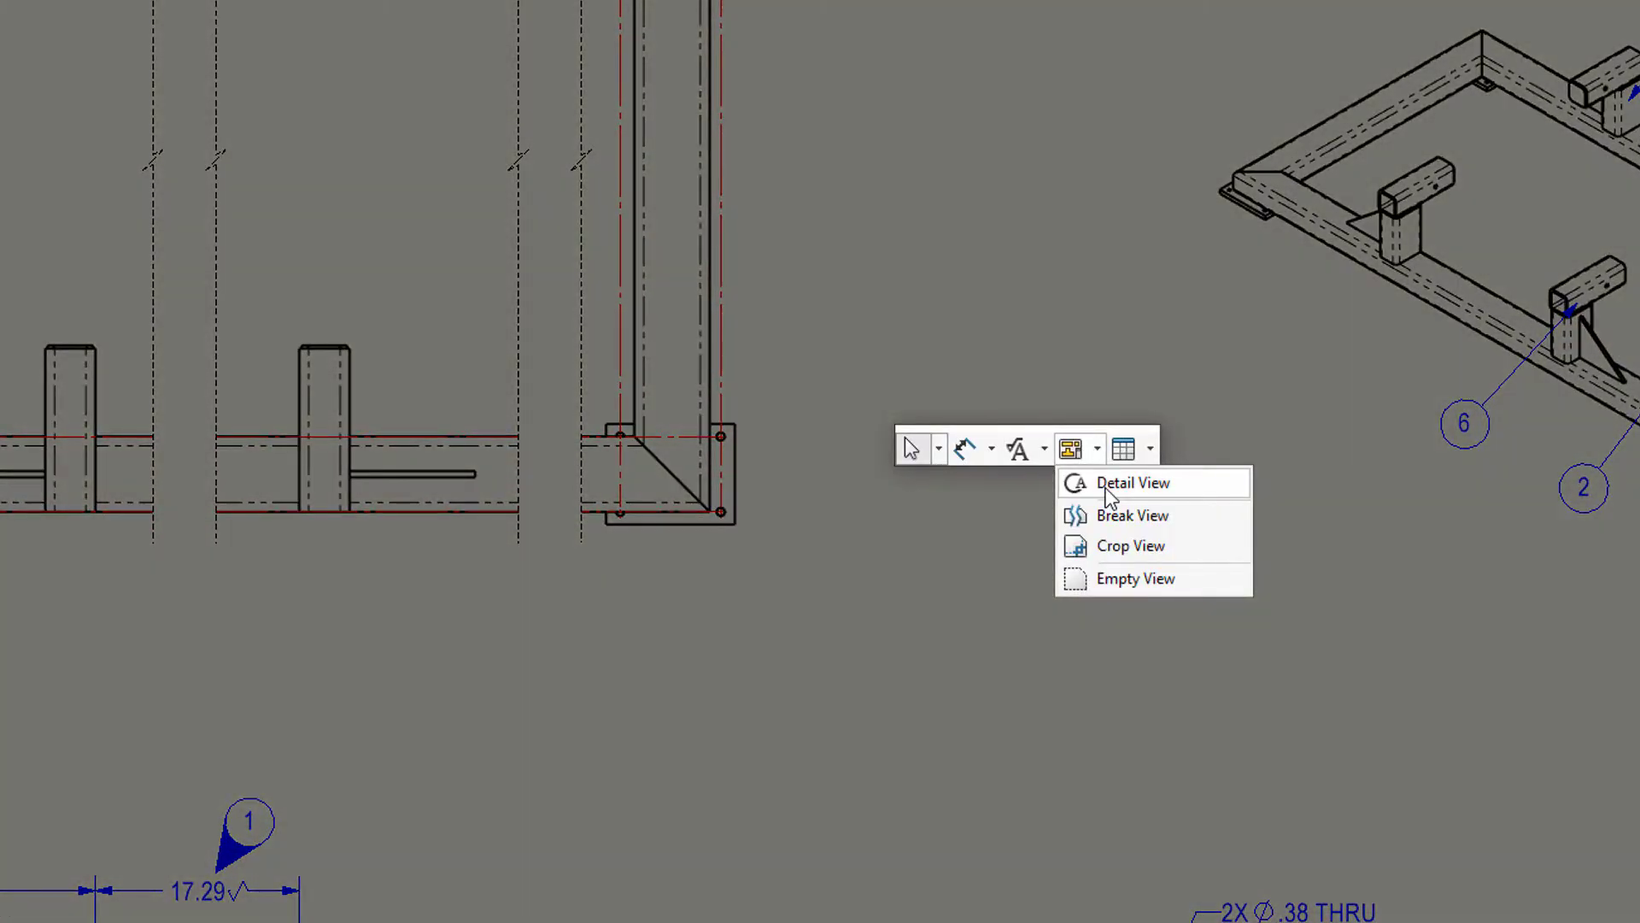
click(1109, 487)
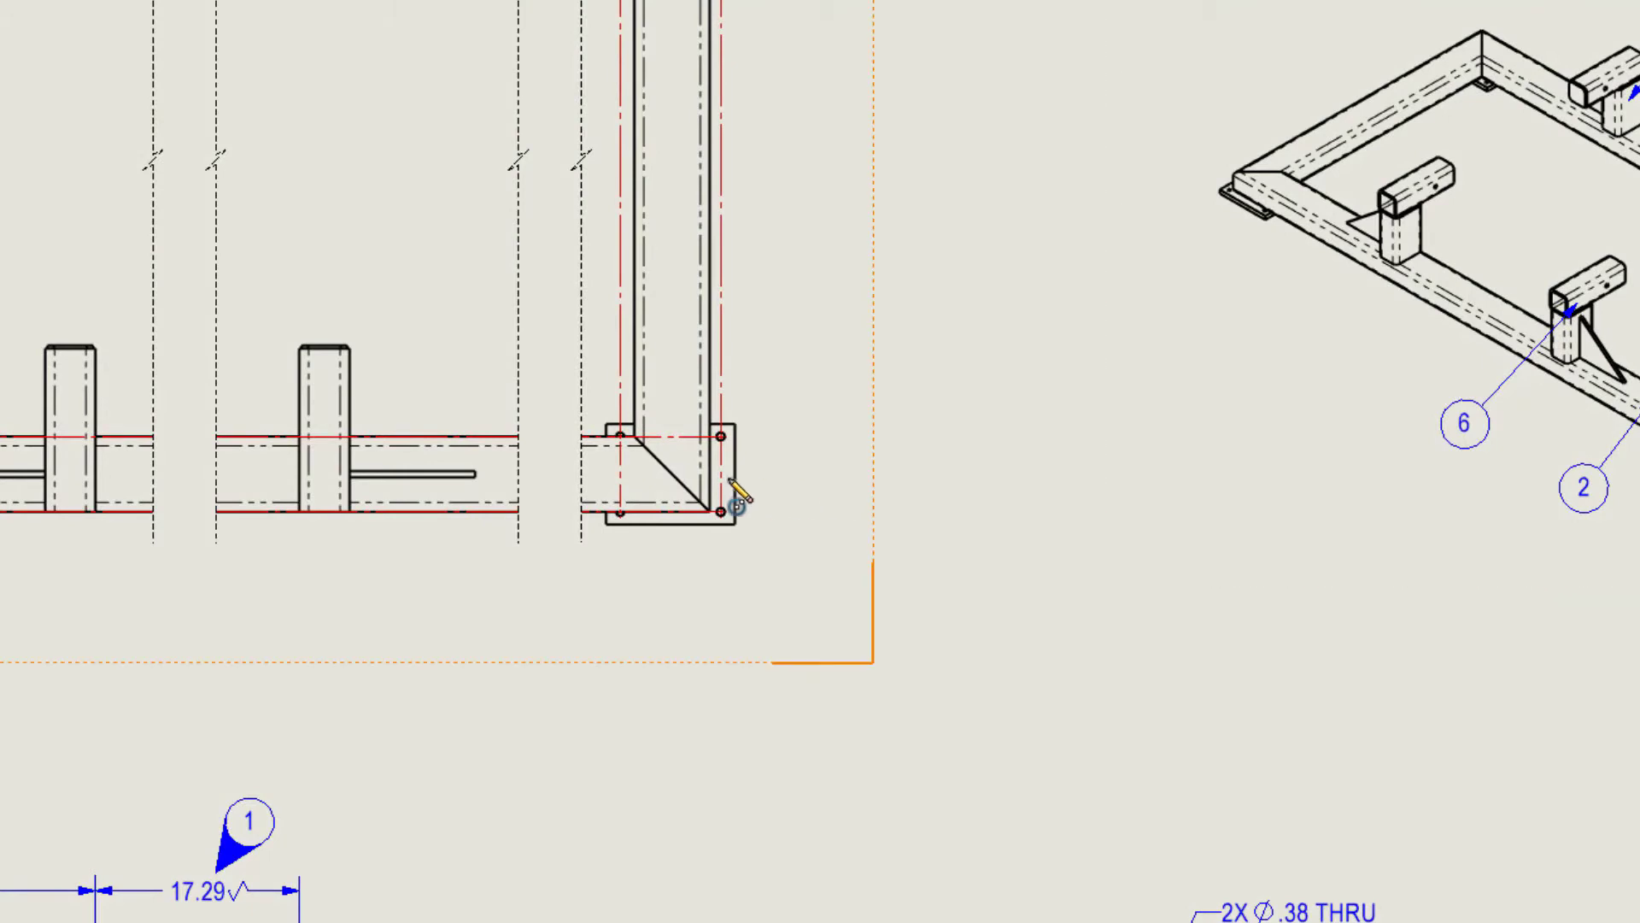
click(670, 476)
click(760, 452)
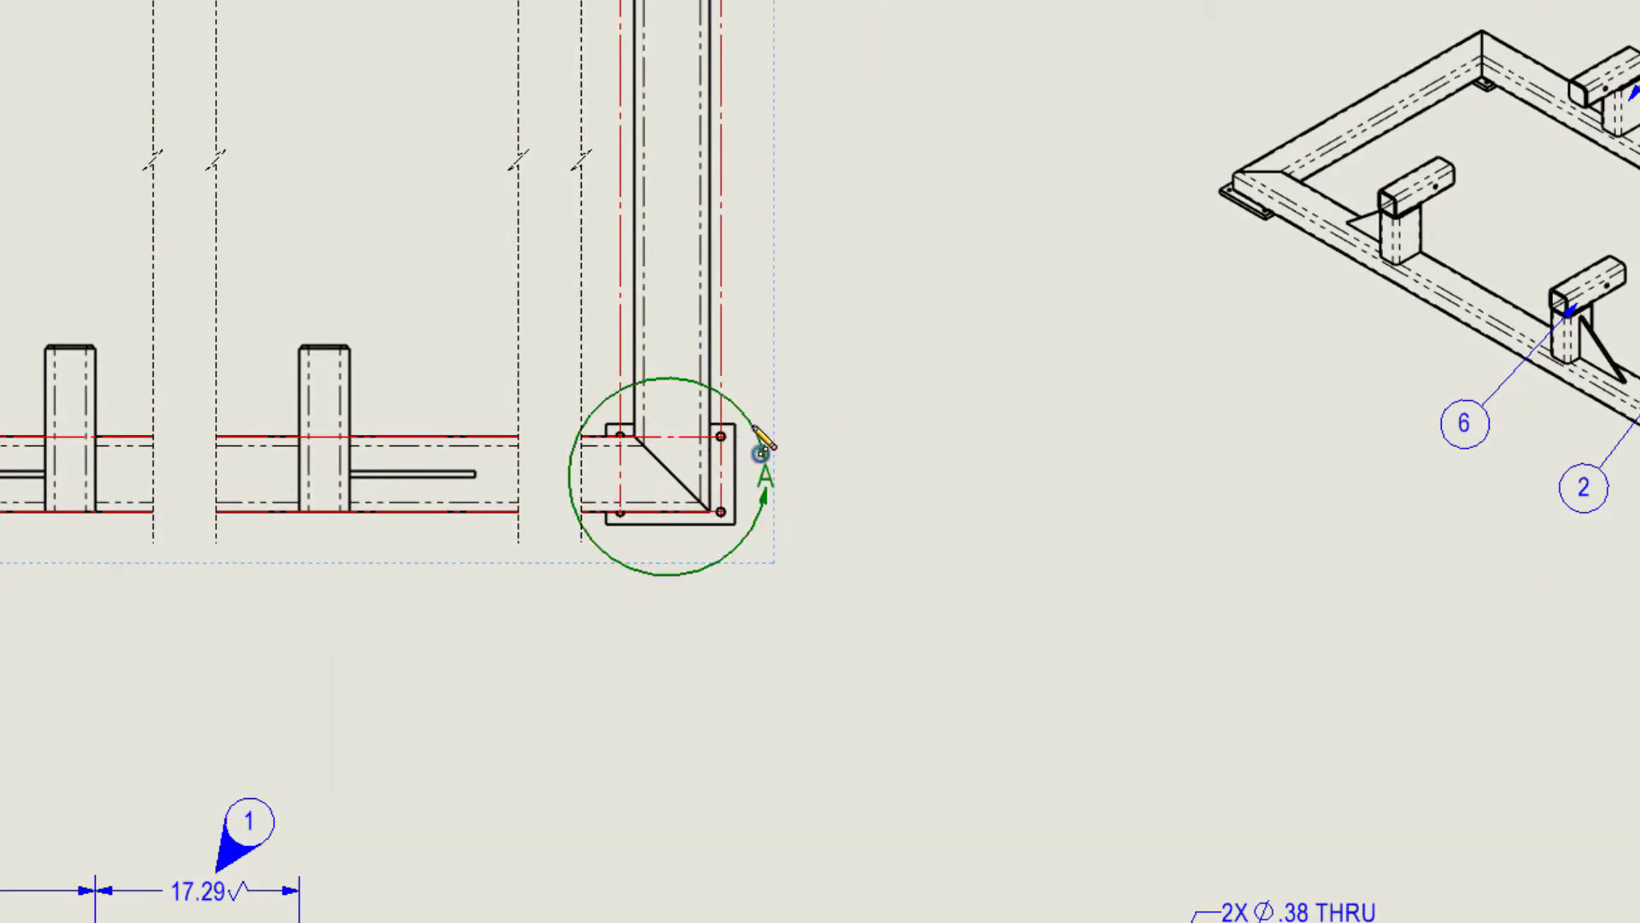
click(1013, 511)
key(Escape)
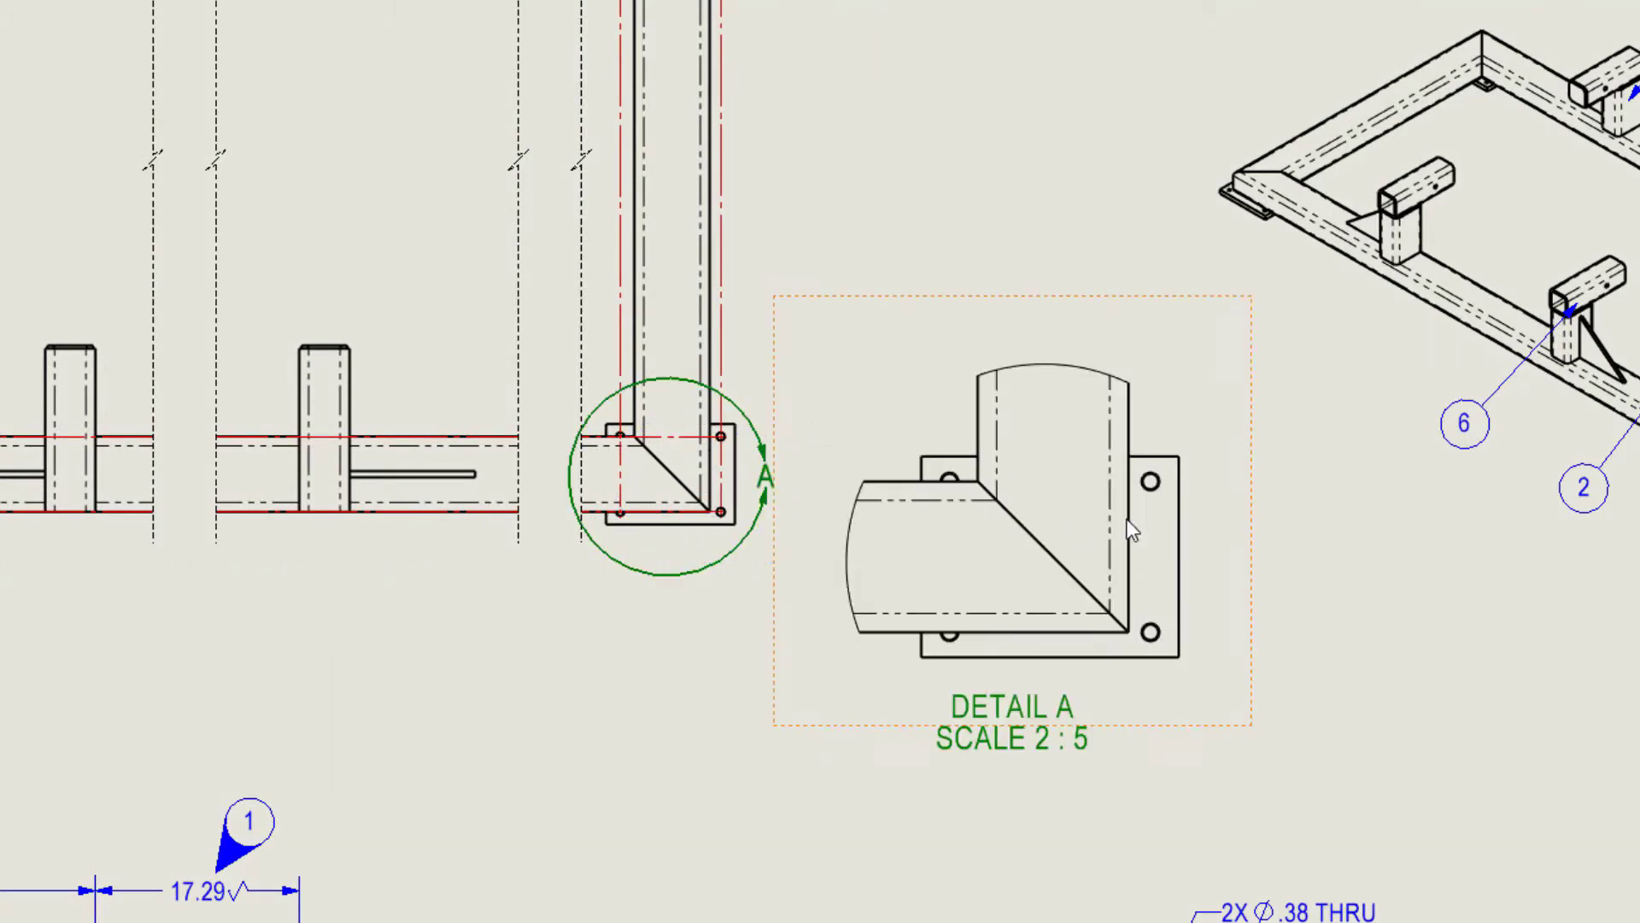
Step: Add a Hole Callout to the corner plate's lower-right hole in Detail A, placing it below and right of the plate
key(s)
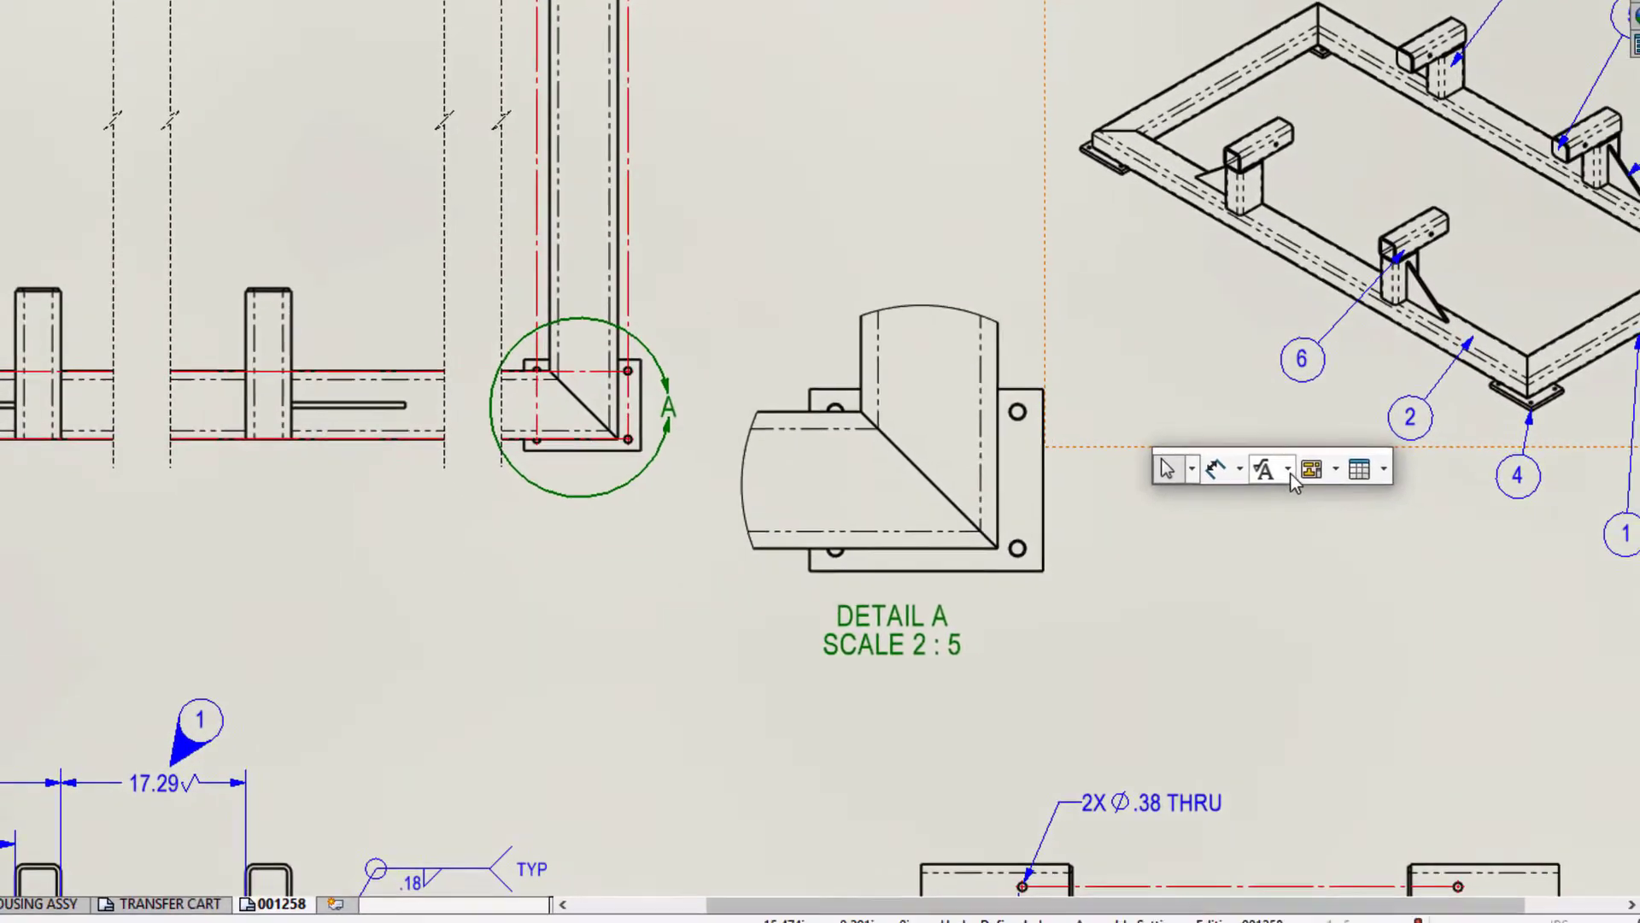
click(1289, 471)
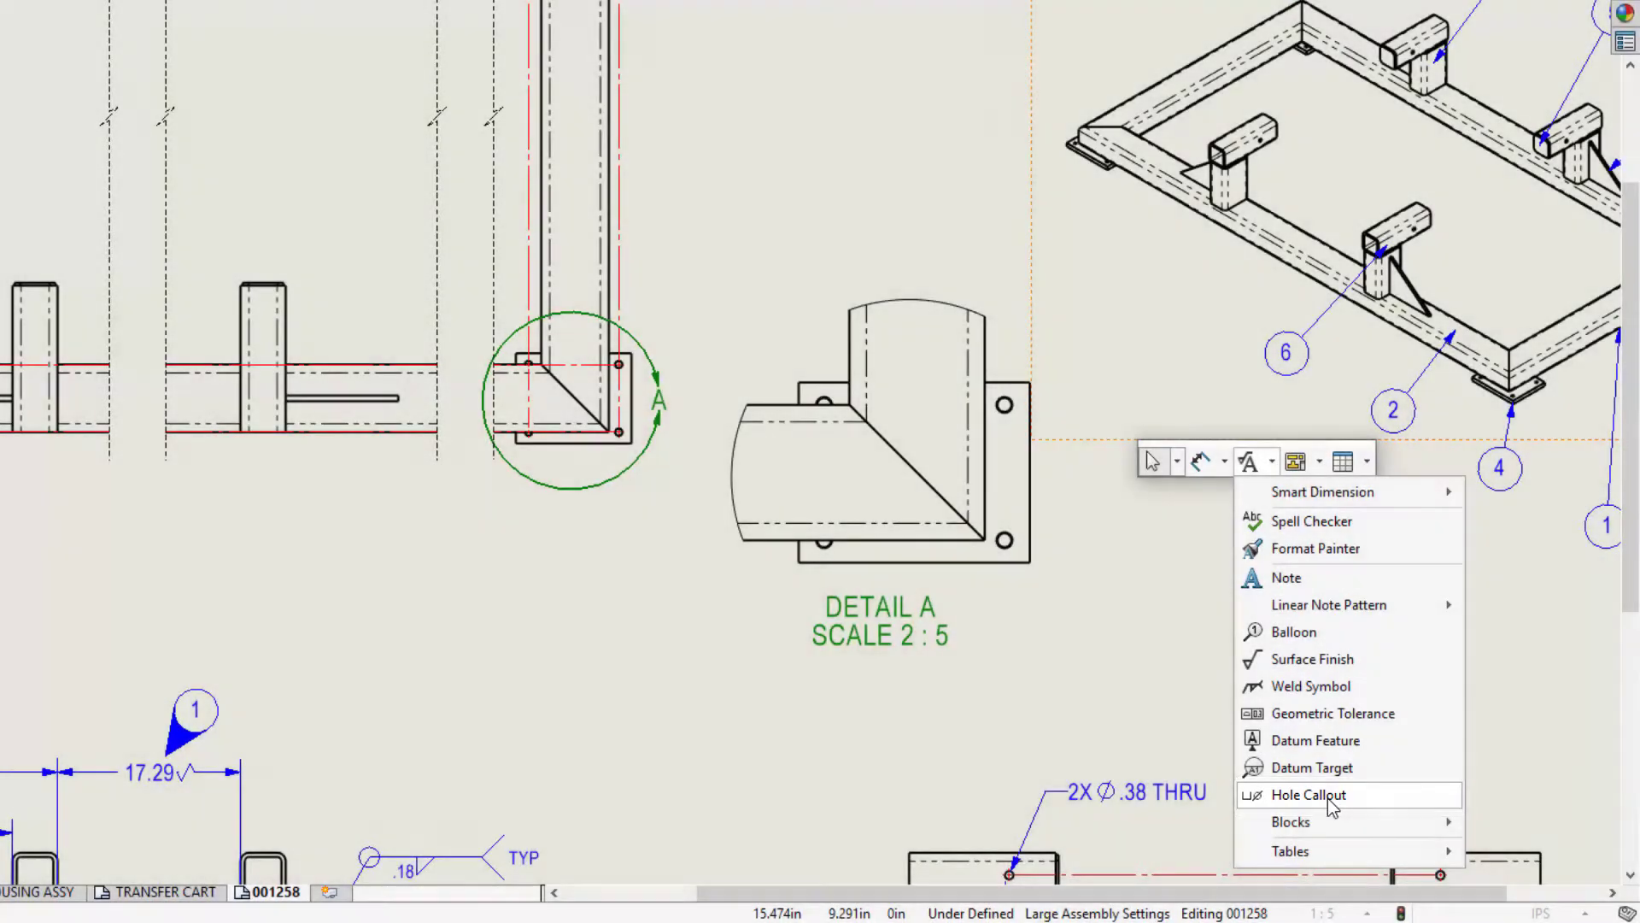
click(1327, 799)
click(1010, 550)
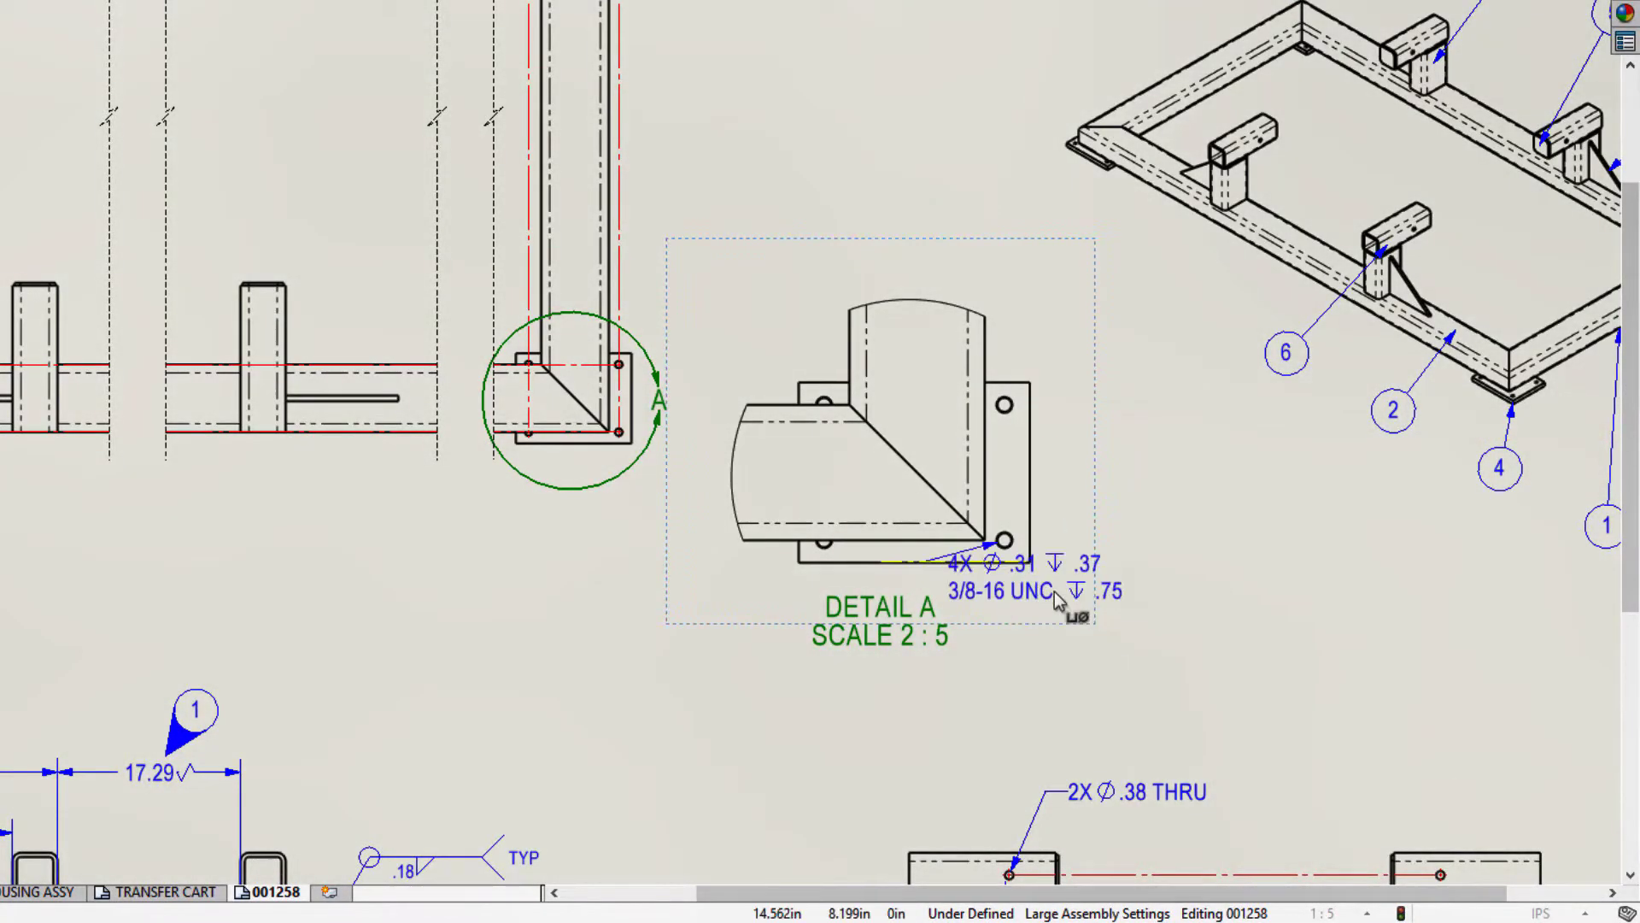
click(1207, 621)
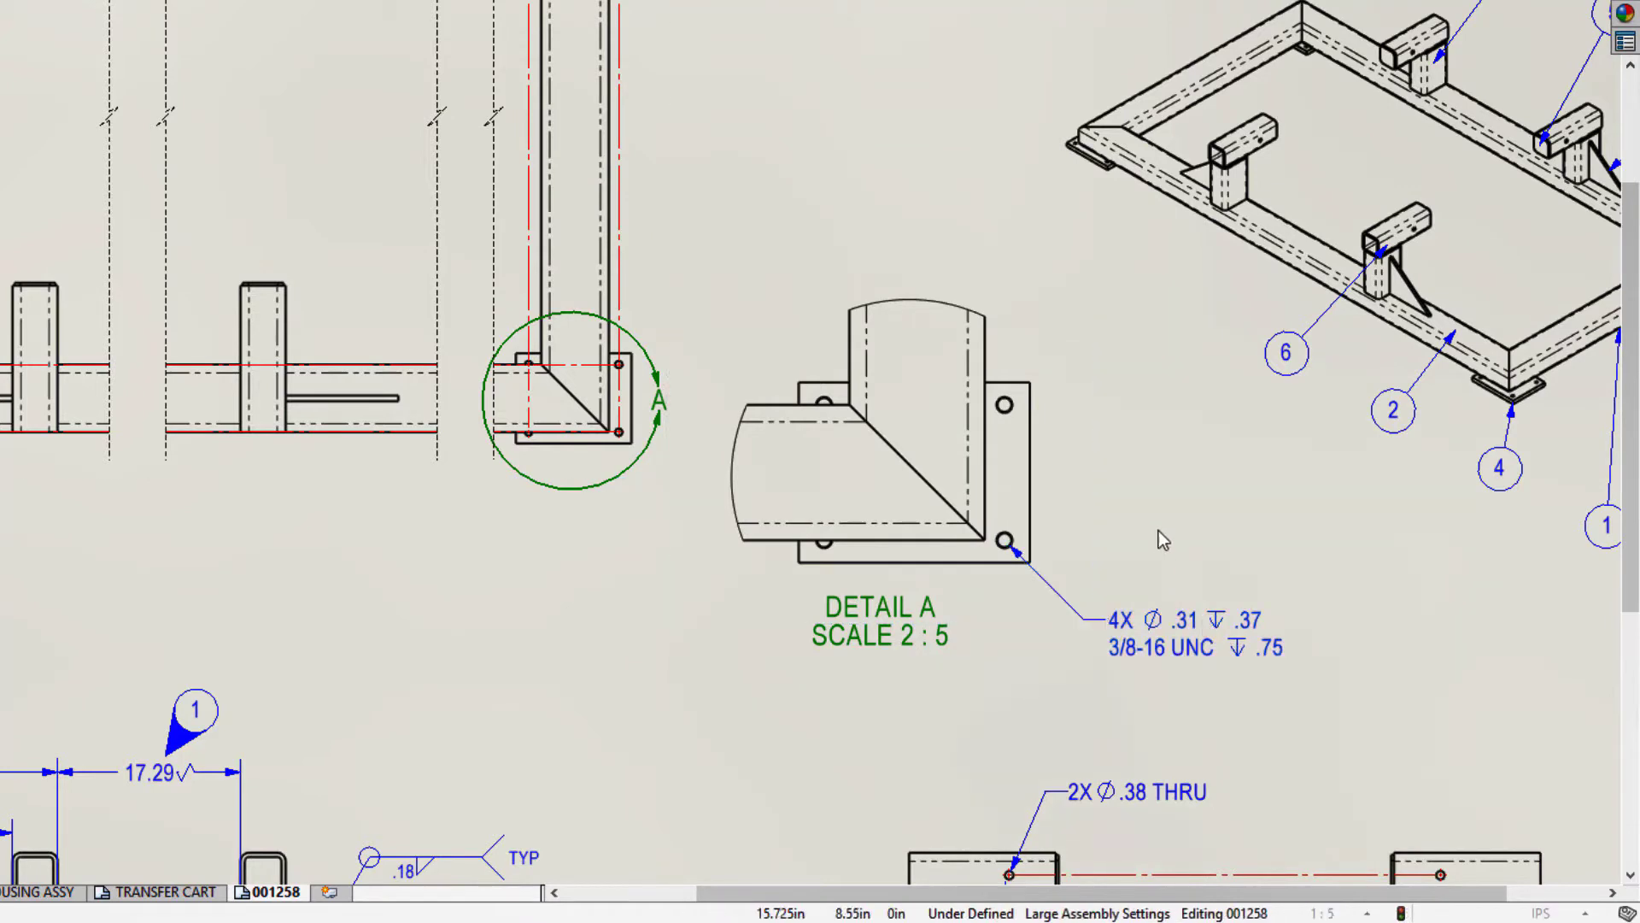
Step: Dimension the full lengths of the outer vertical and lower horizontal tube edges in Detail A
click(985, 373)
click(988, 373)
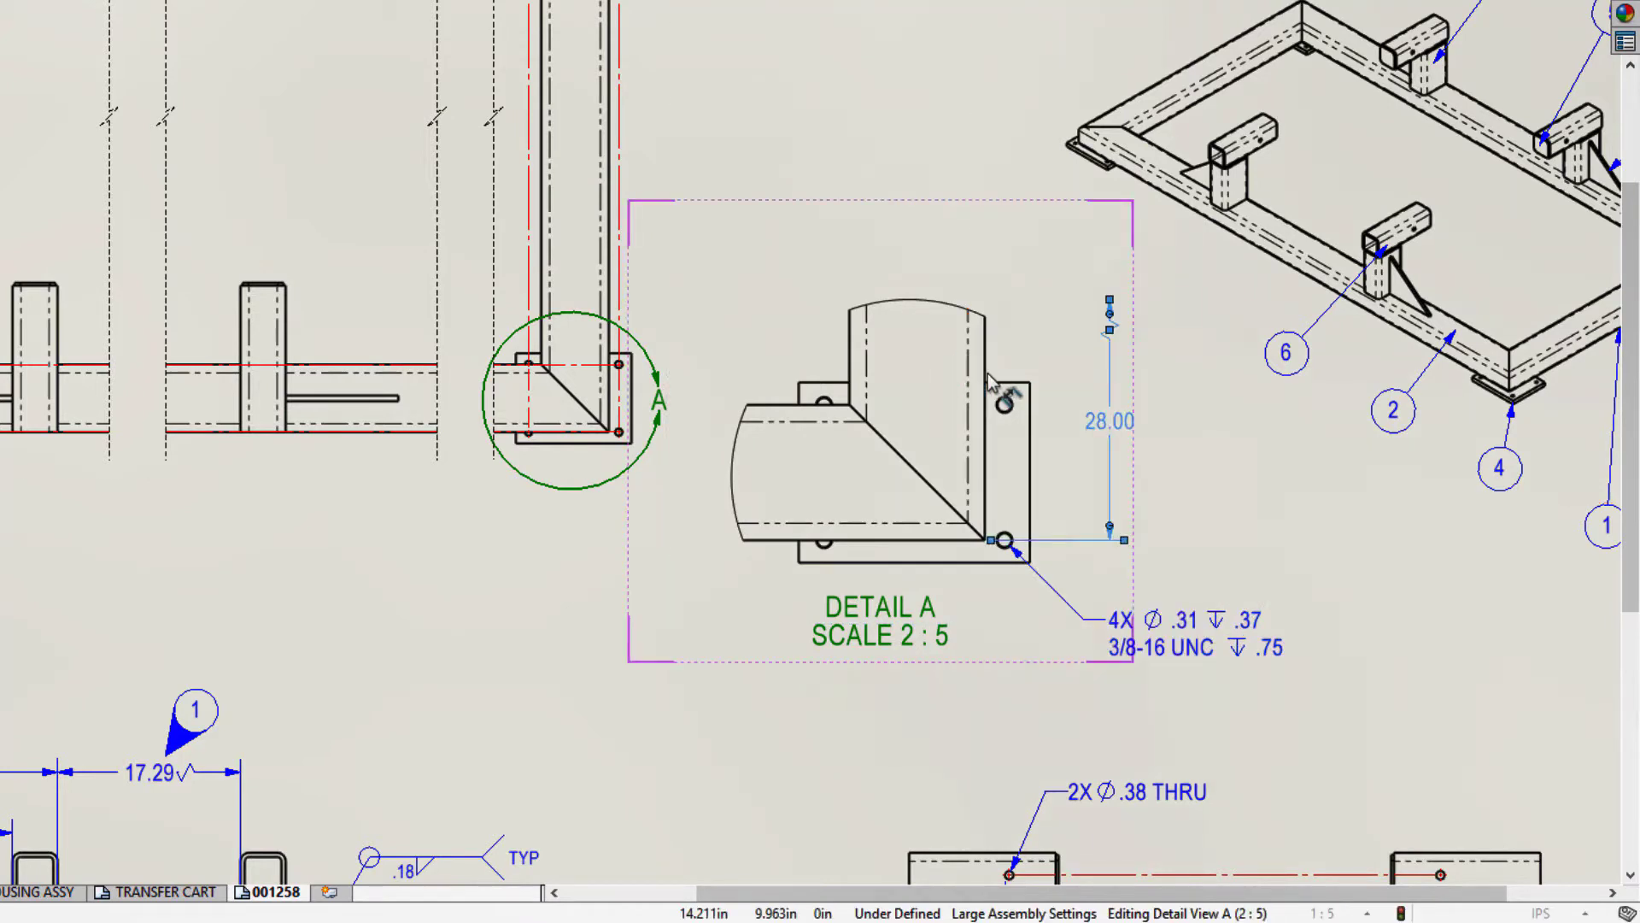
click(895, 540)
click(897, 548)
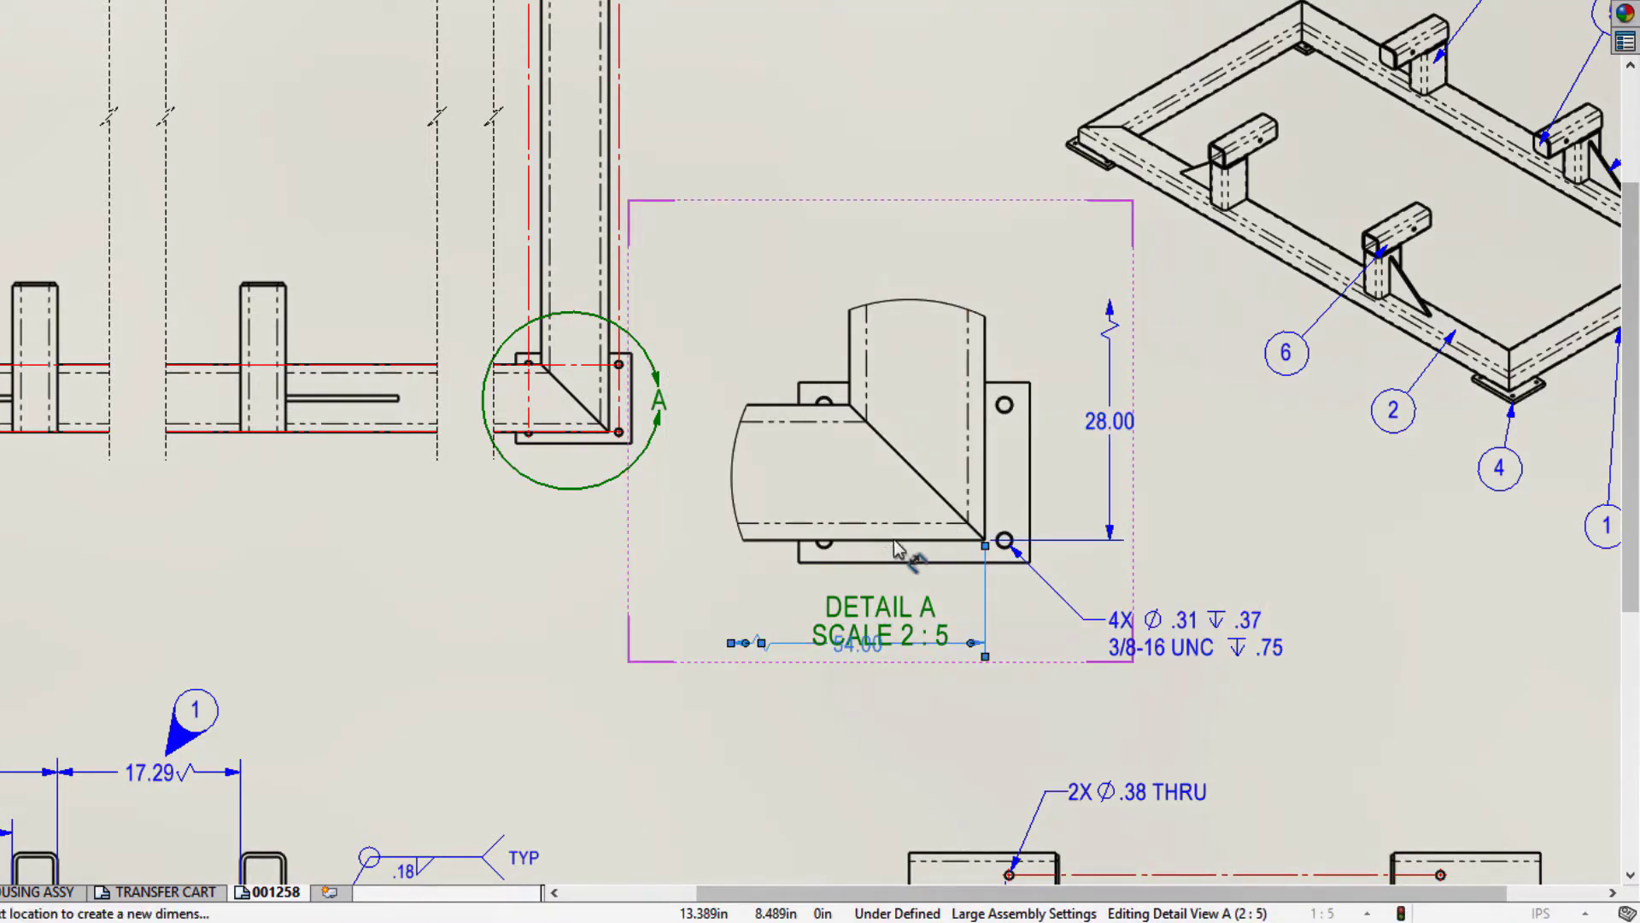
Step: Move Detail A's label below the horizontal 54.00 dimension so the two no longer overlap
drag(892, 615, 837, 696)
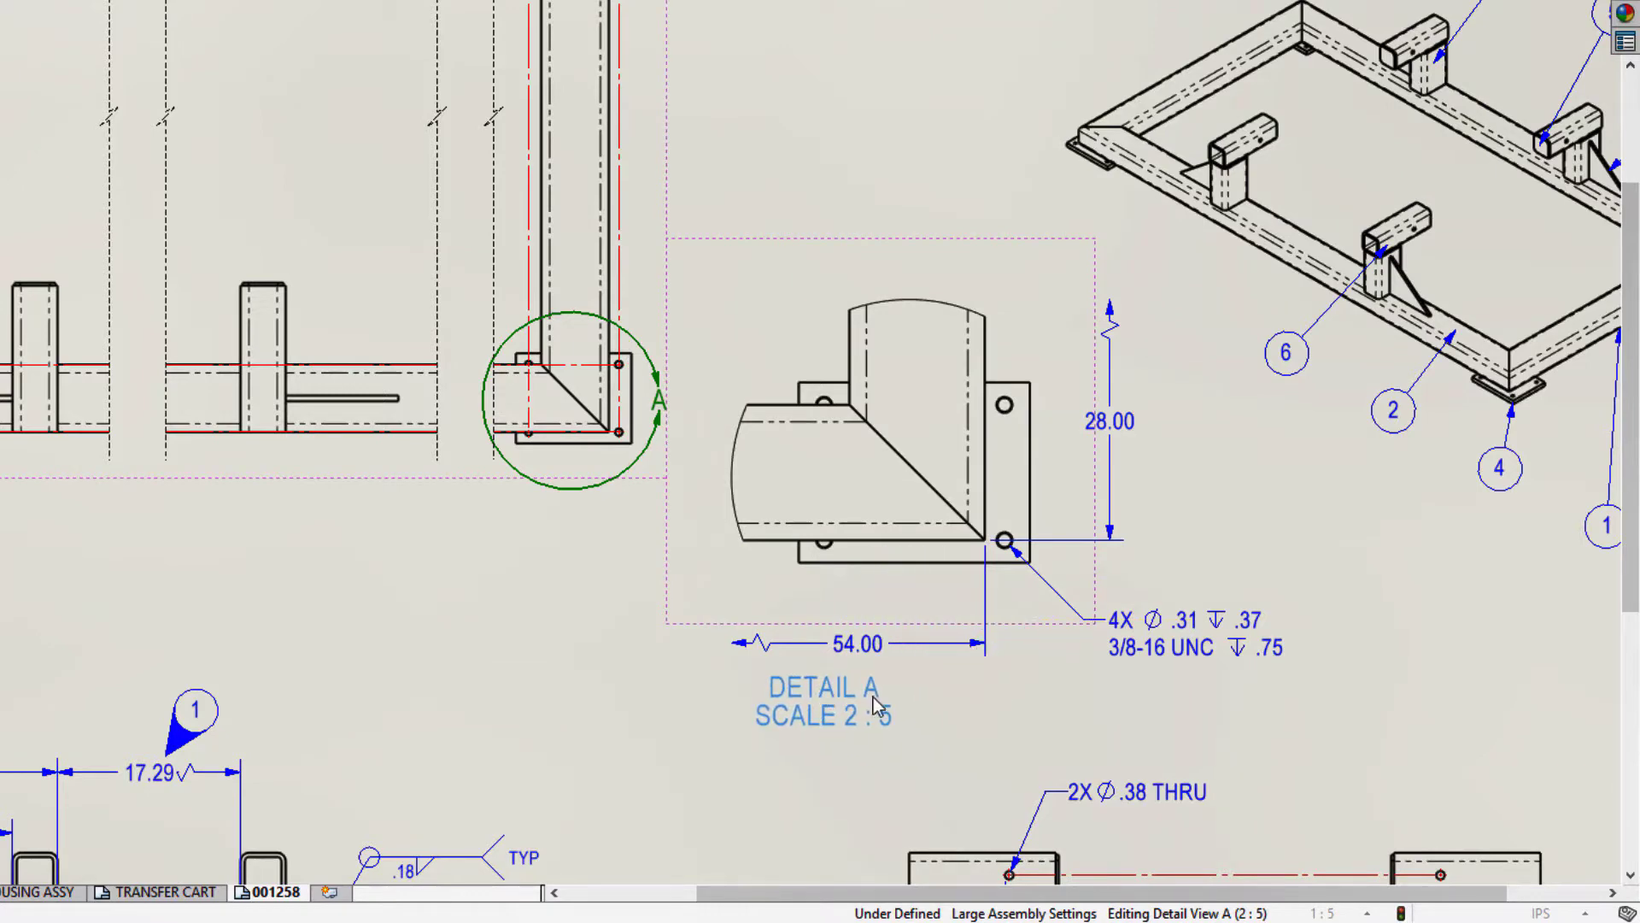
click(1038, 725)
Step: Give the hole-spacing dimension in the lower-right end view a Symmetric tolerance of 0.01 in and three-decimal precision
middle_drag(1295, 765, 1014, 190)
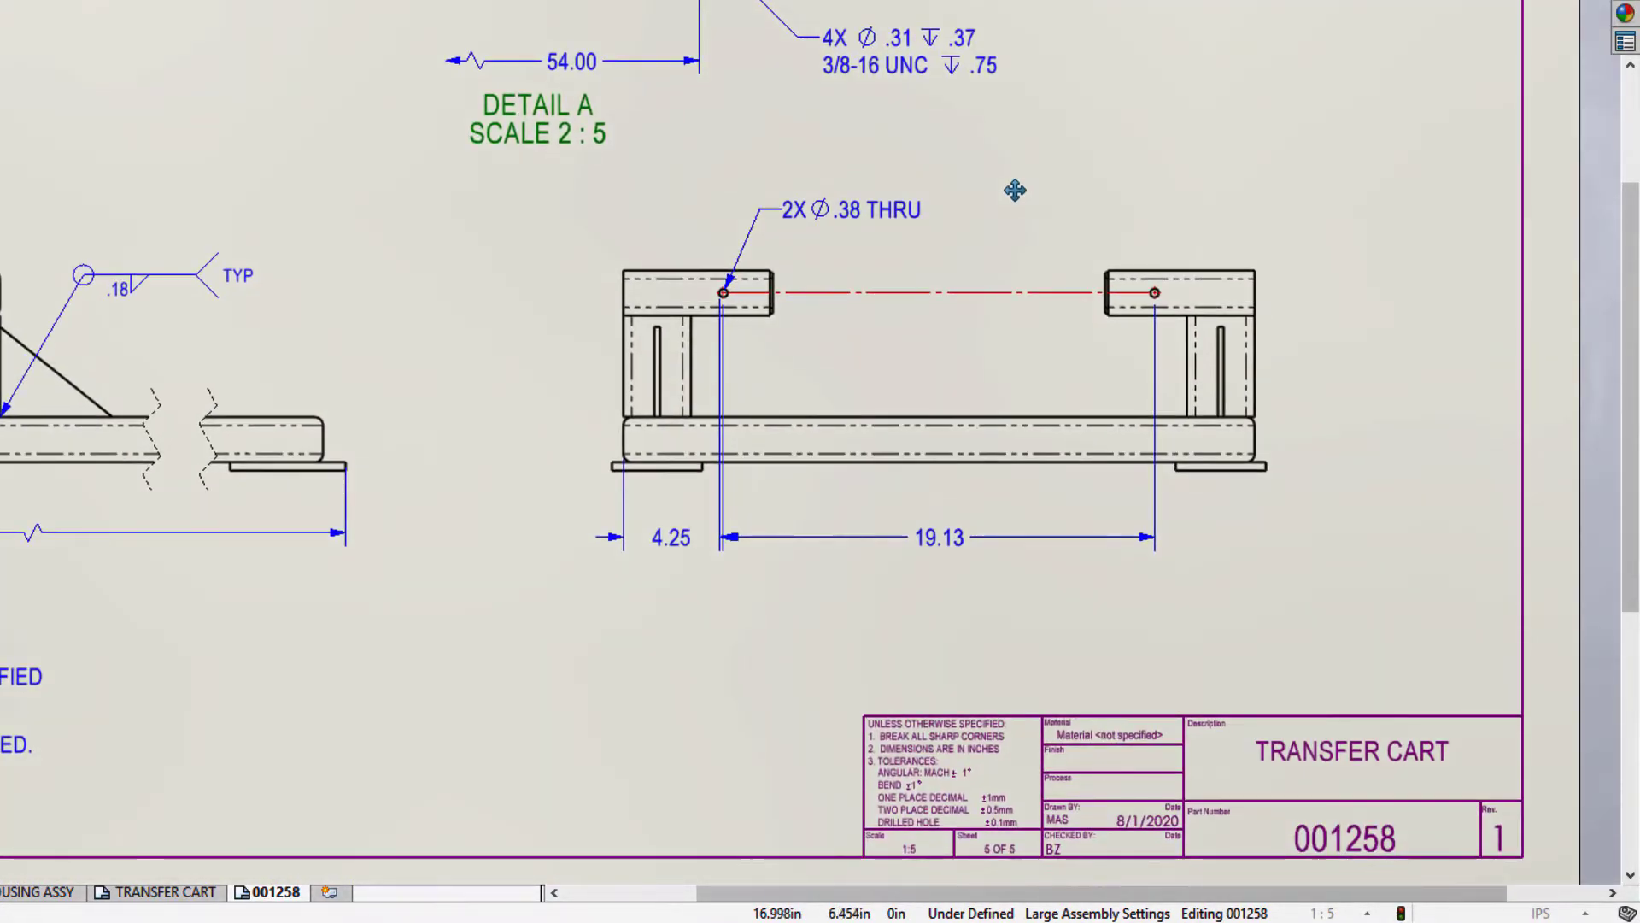
click(962, 538)
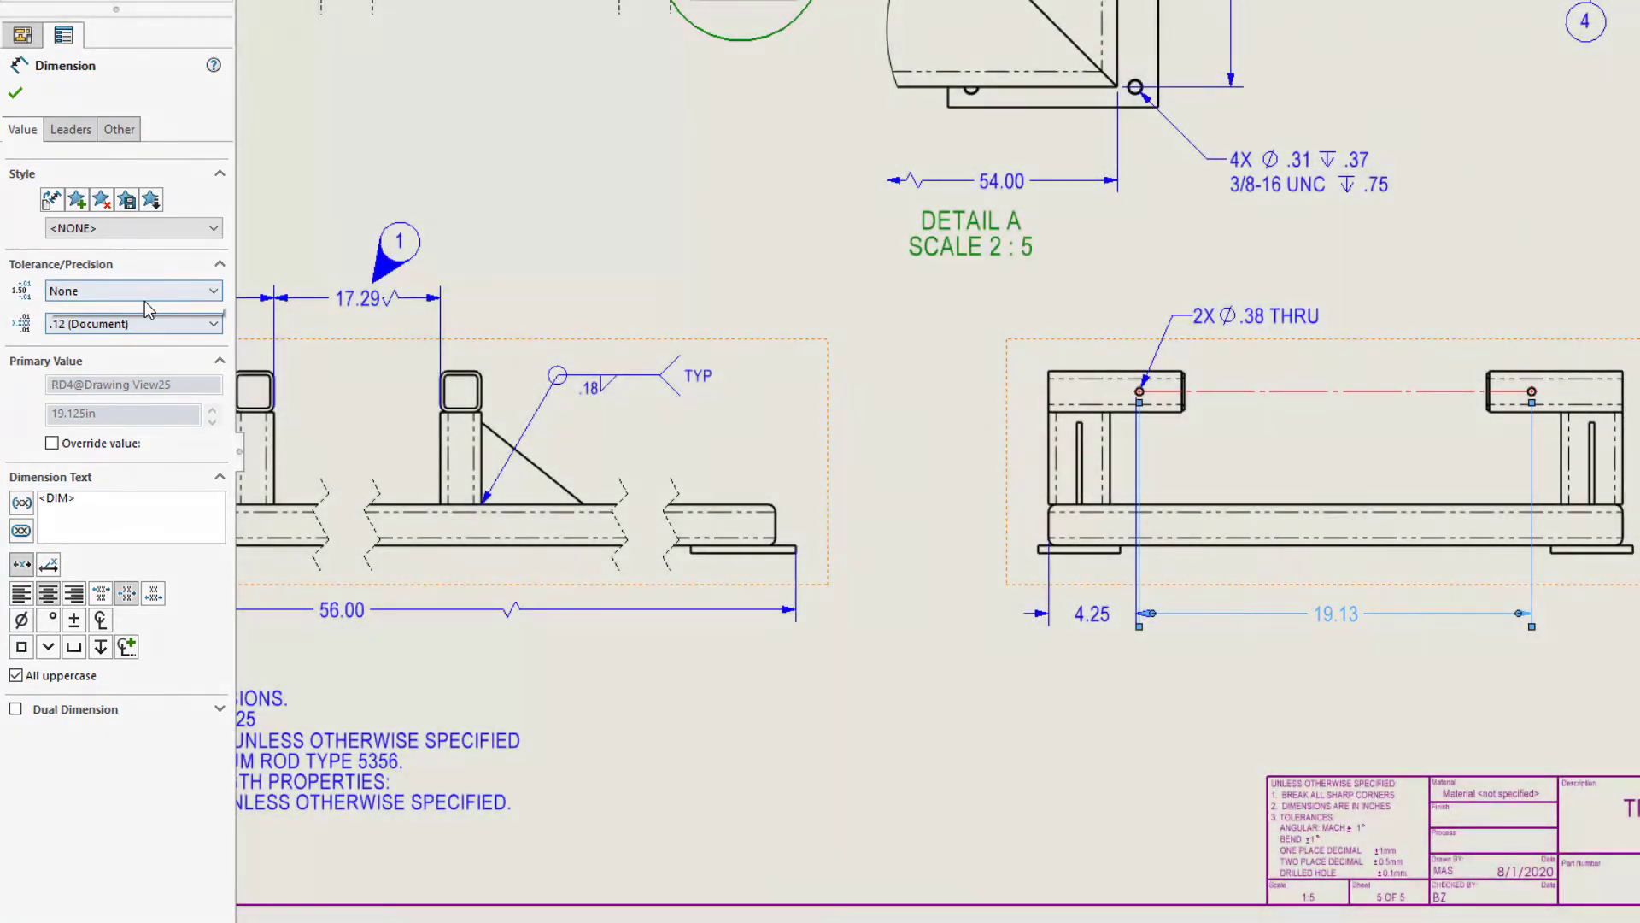
click(145, 295)
click(139, 364)
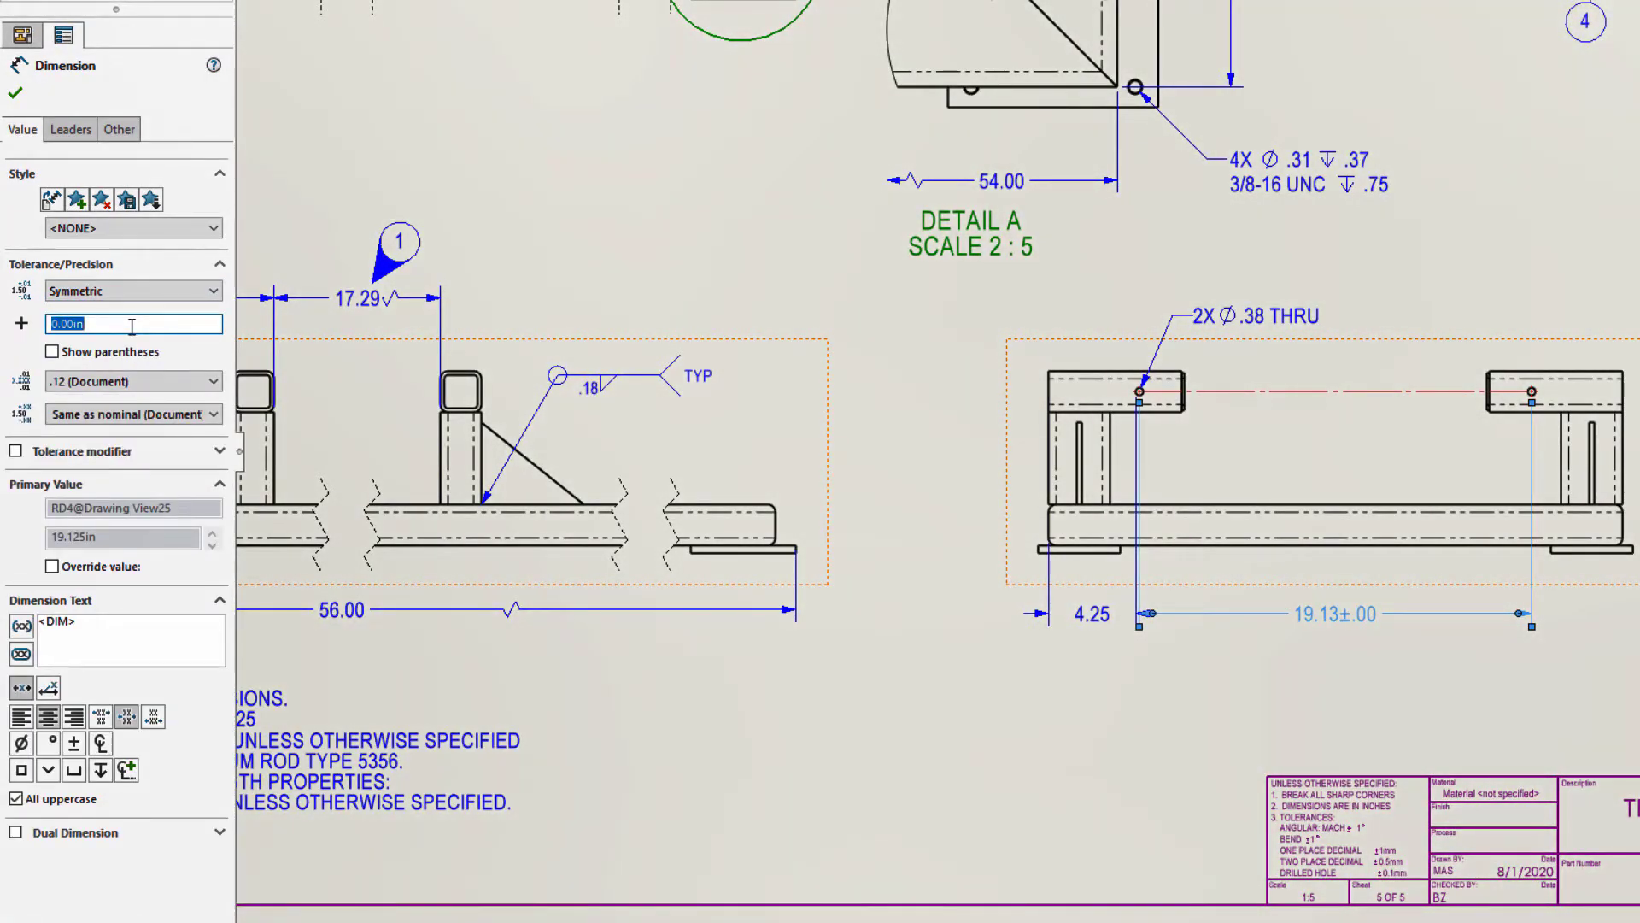
click(133, 378)
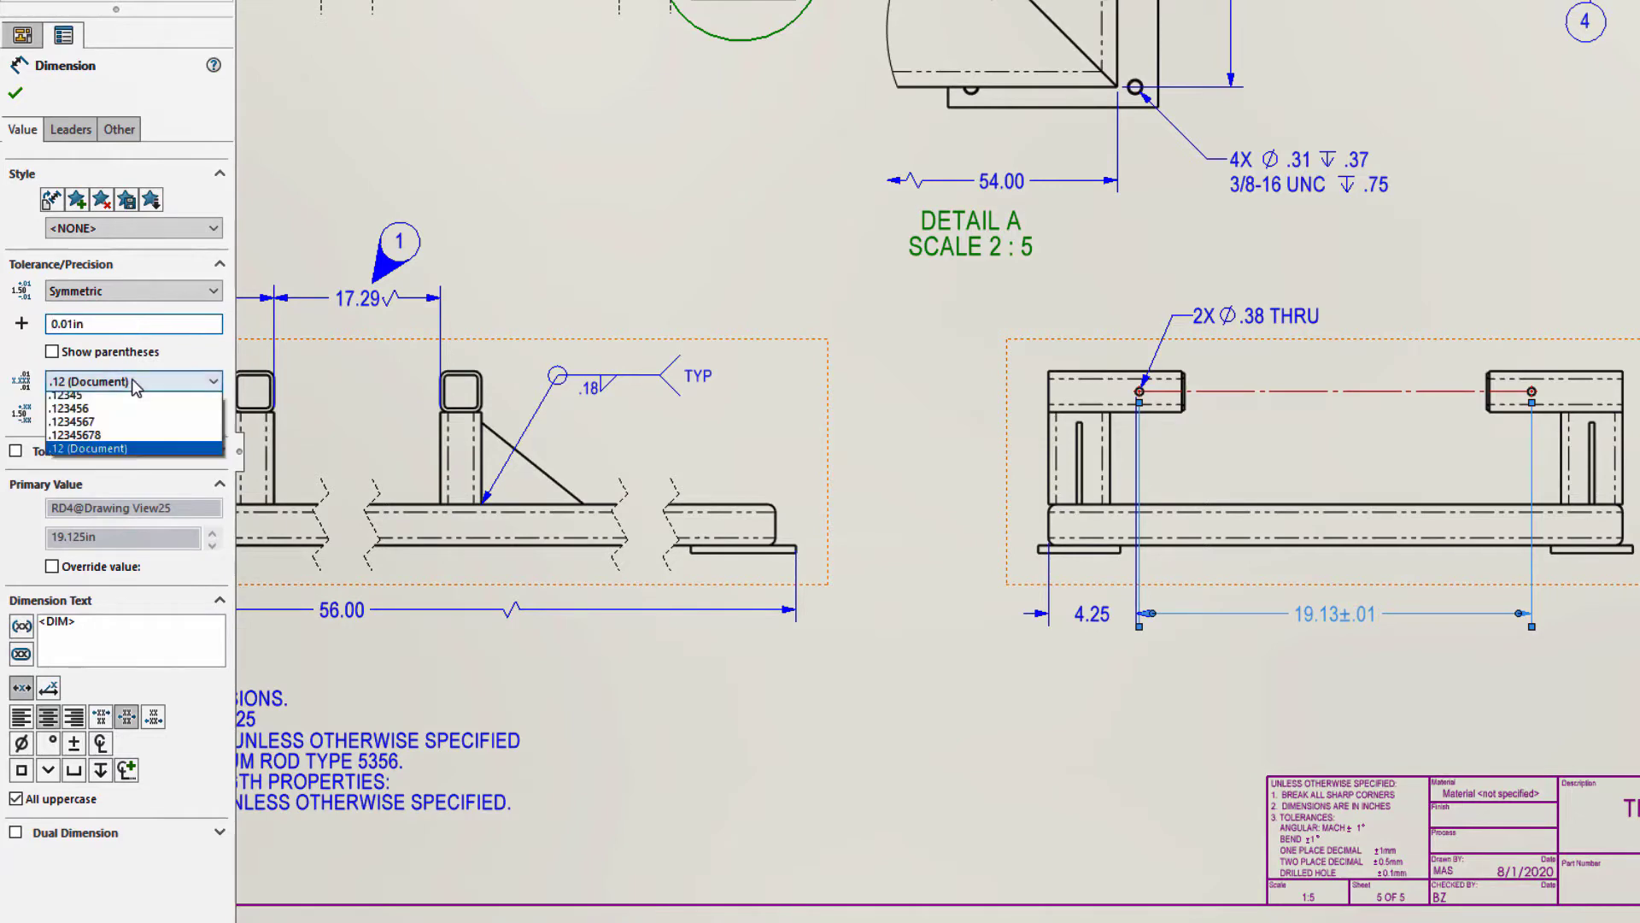
click(125, 442)
key(Escape)
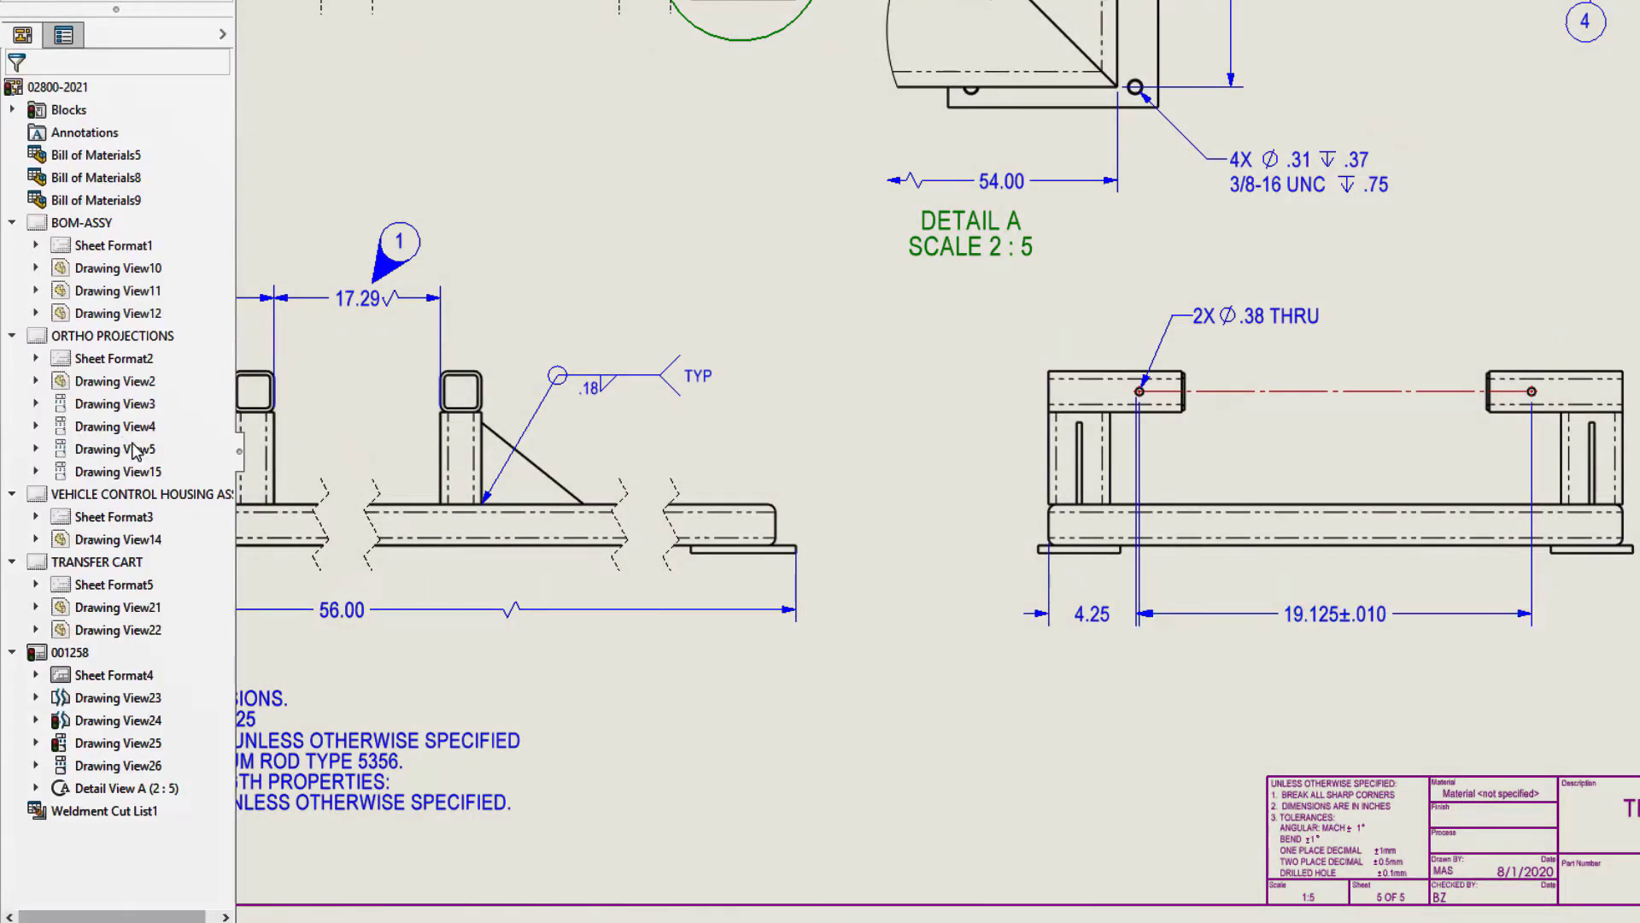
Step: Set the first arc condition to Center for the dimension from the frame's left edge to the left hole
click(1087, 620)
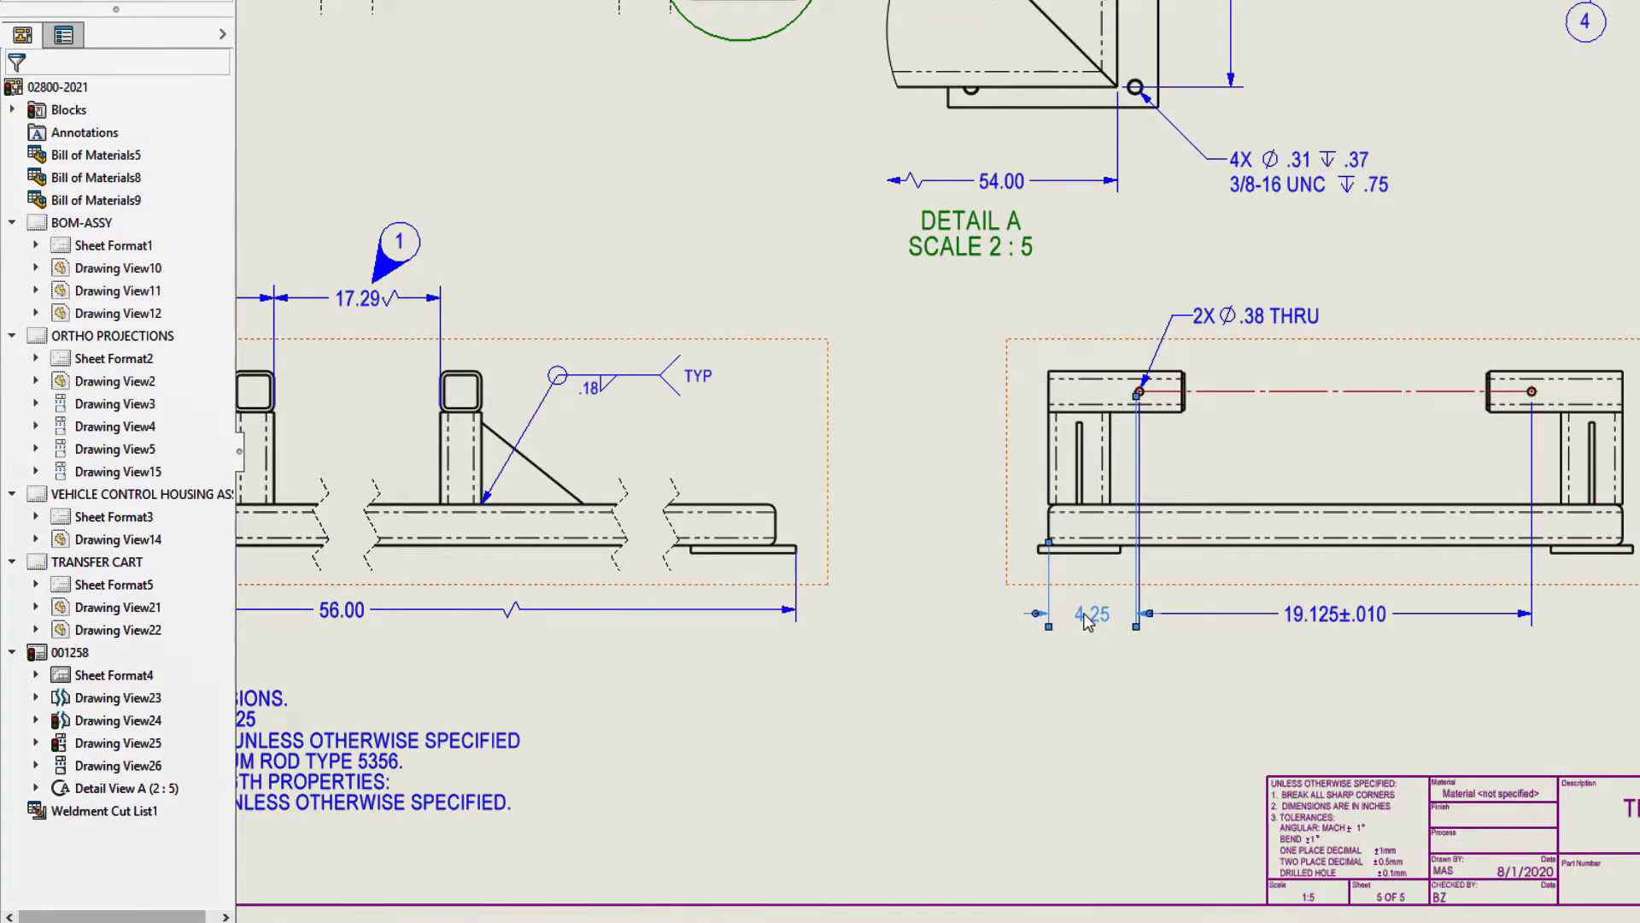
click(1083, 621)
click(70, 130)
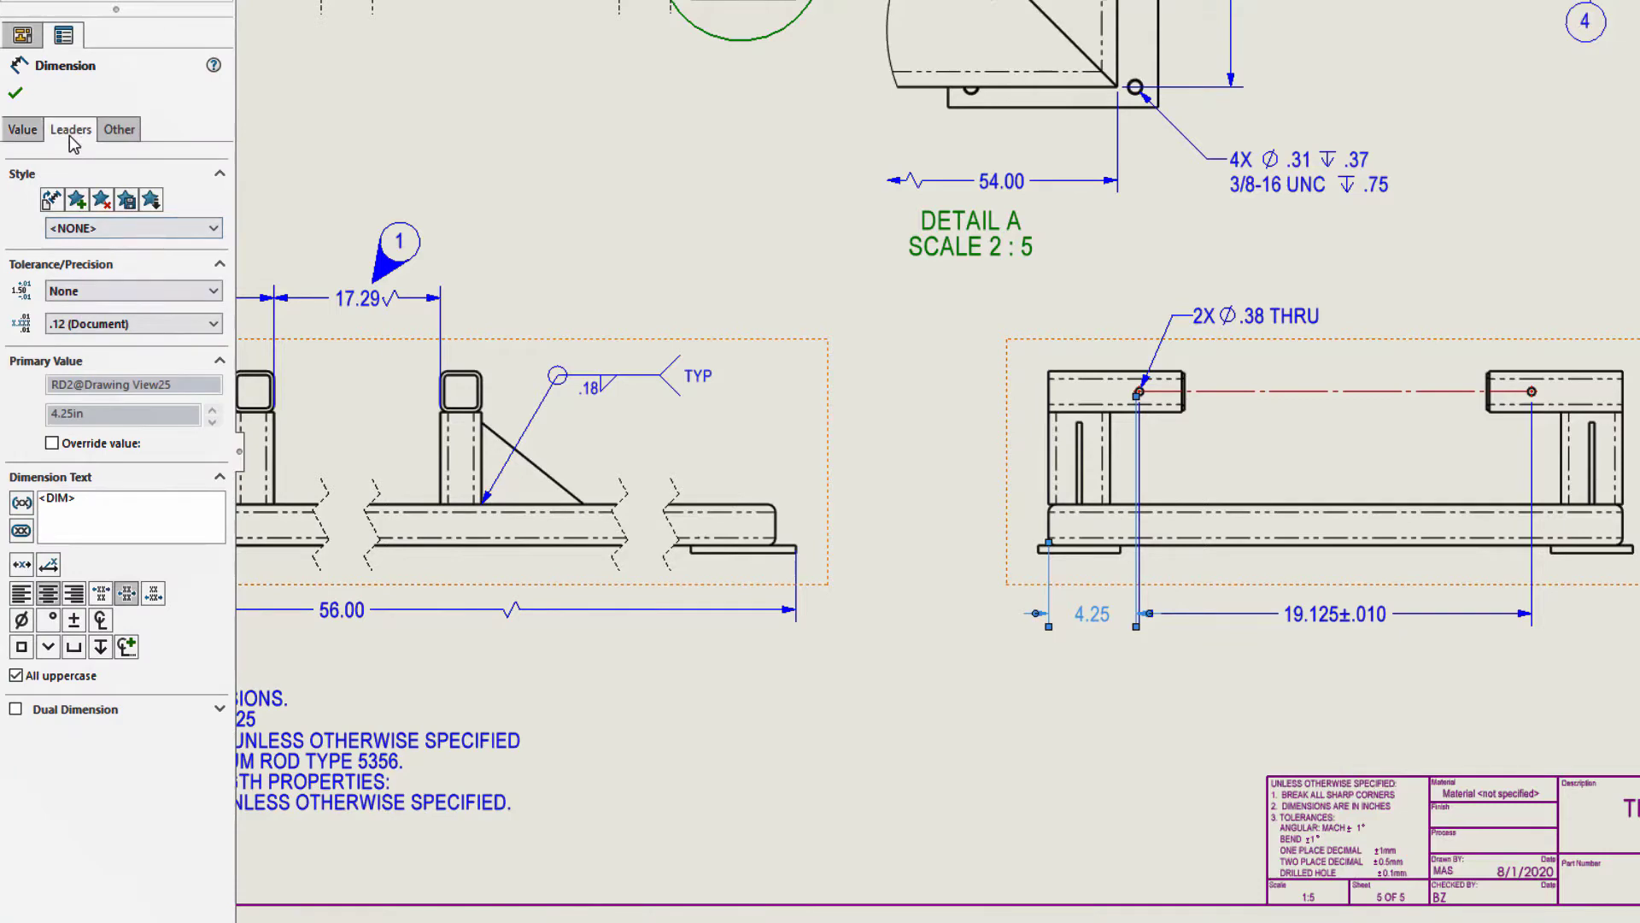
click(120, 130)
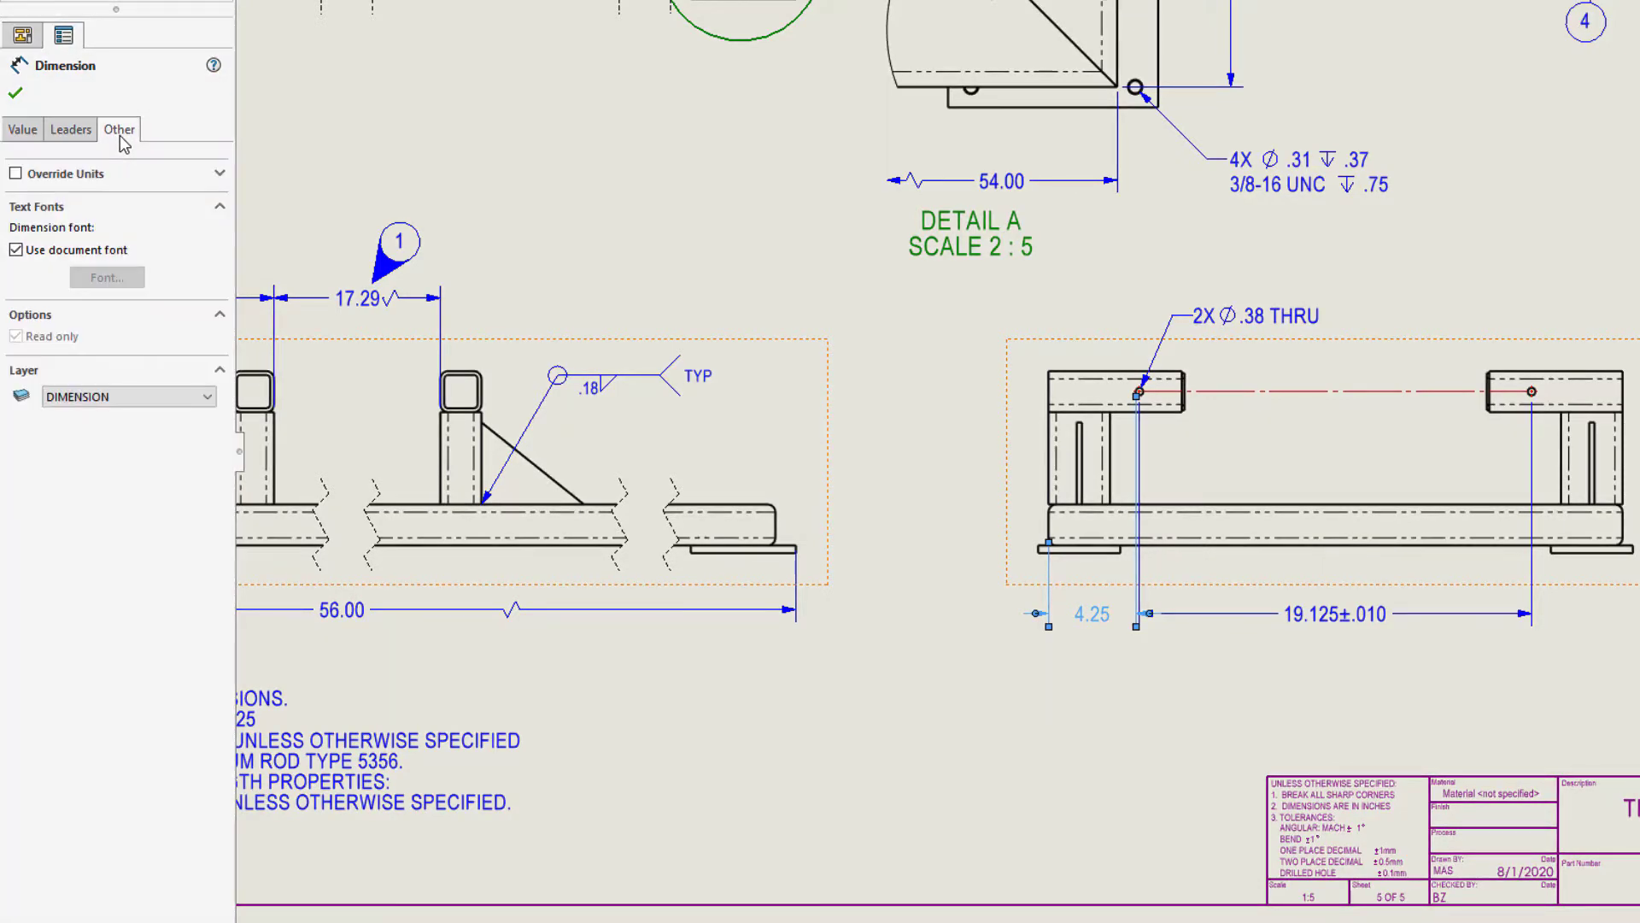
click(70, 130)
click(16, 722)
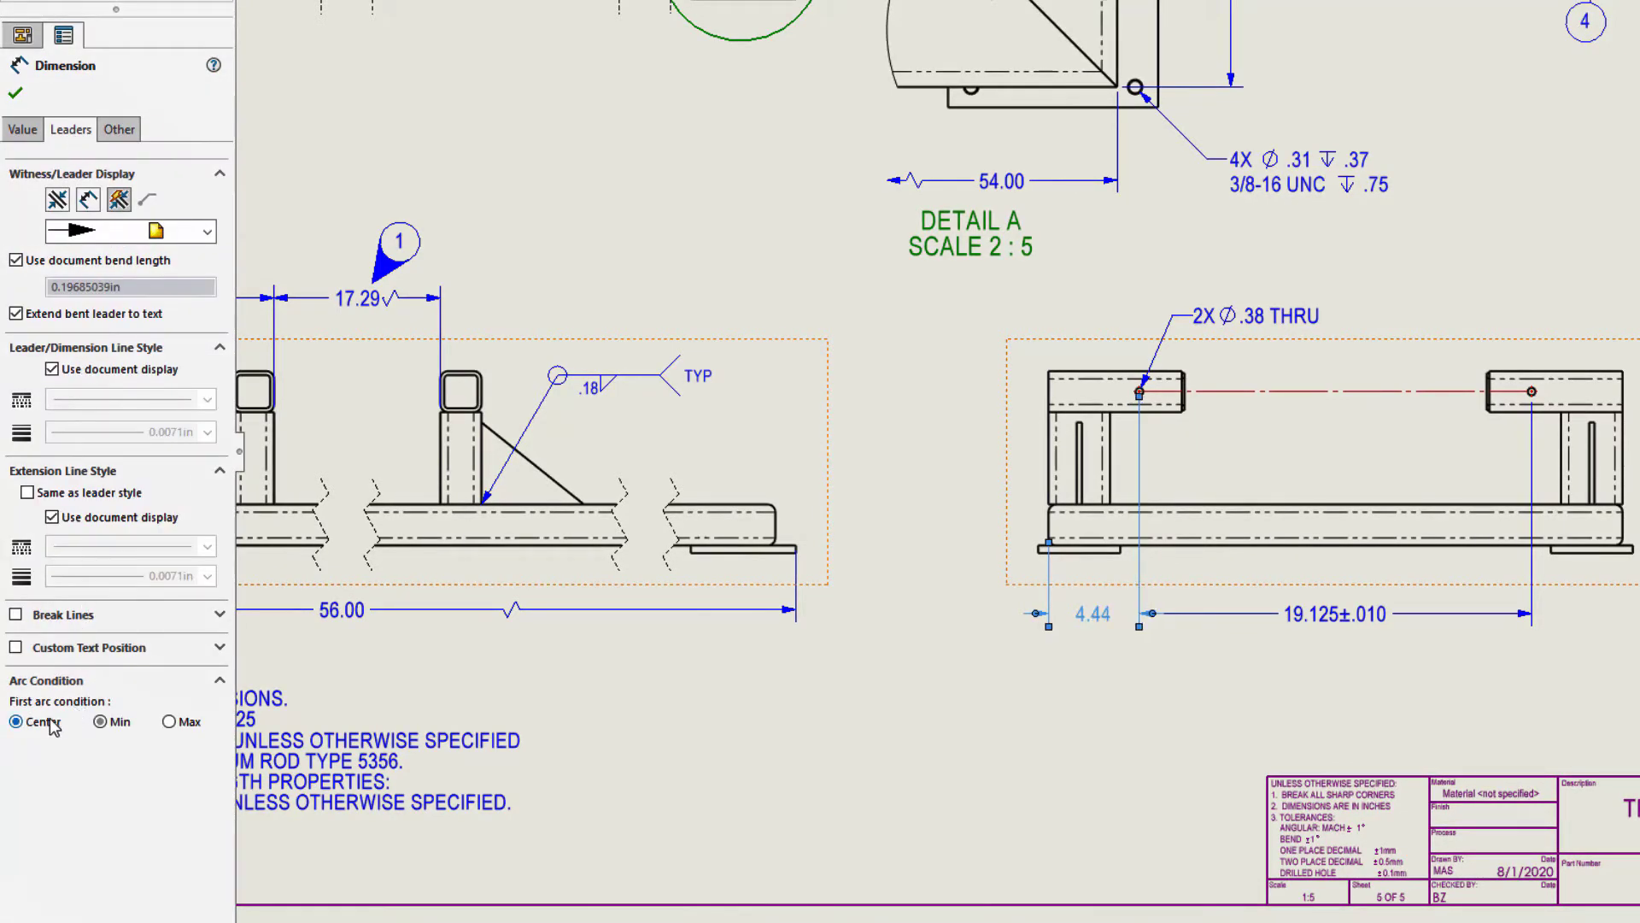
click(16, 94)
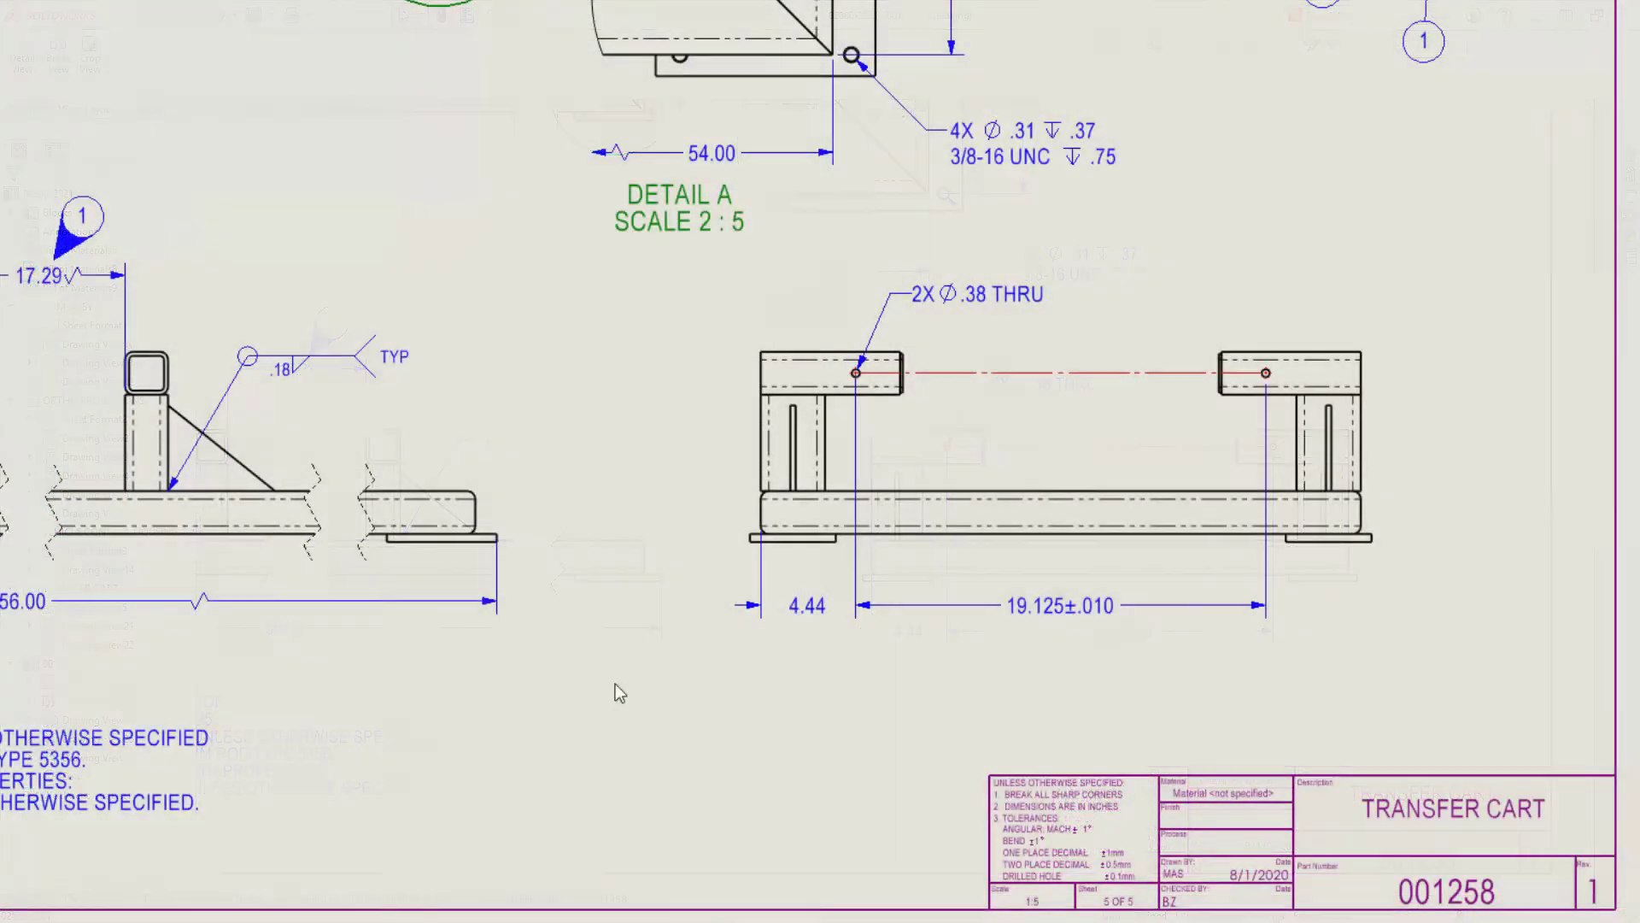
Step: Dimension the end view's overall height from the upper tube's top edge to the foot plate's underside, placing it left of the view
right_drag(755, 693, 756, 626)
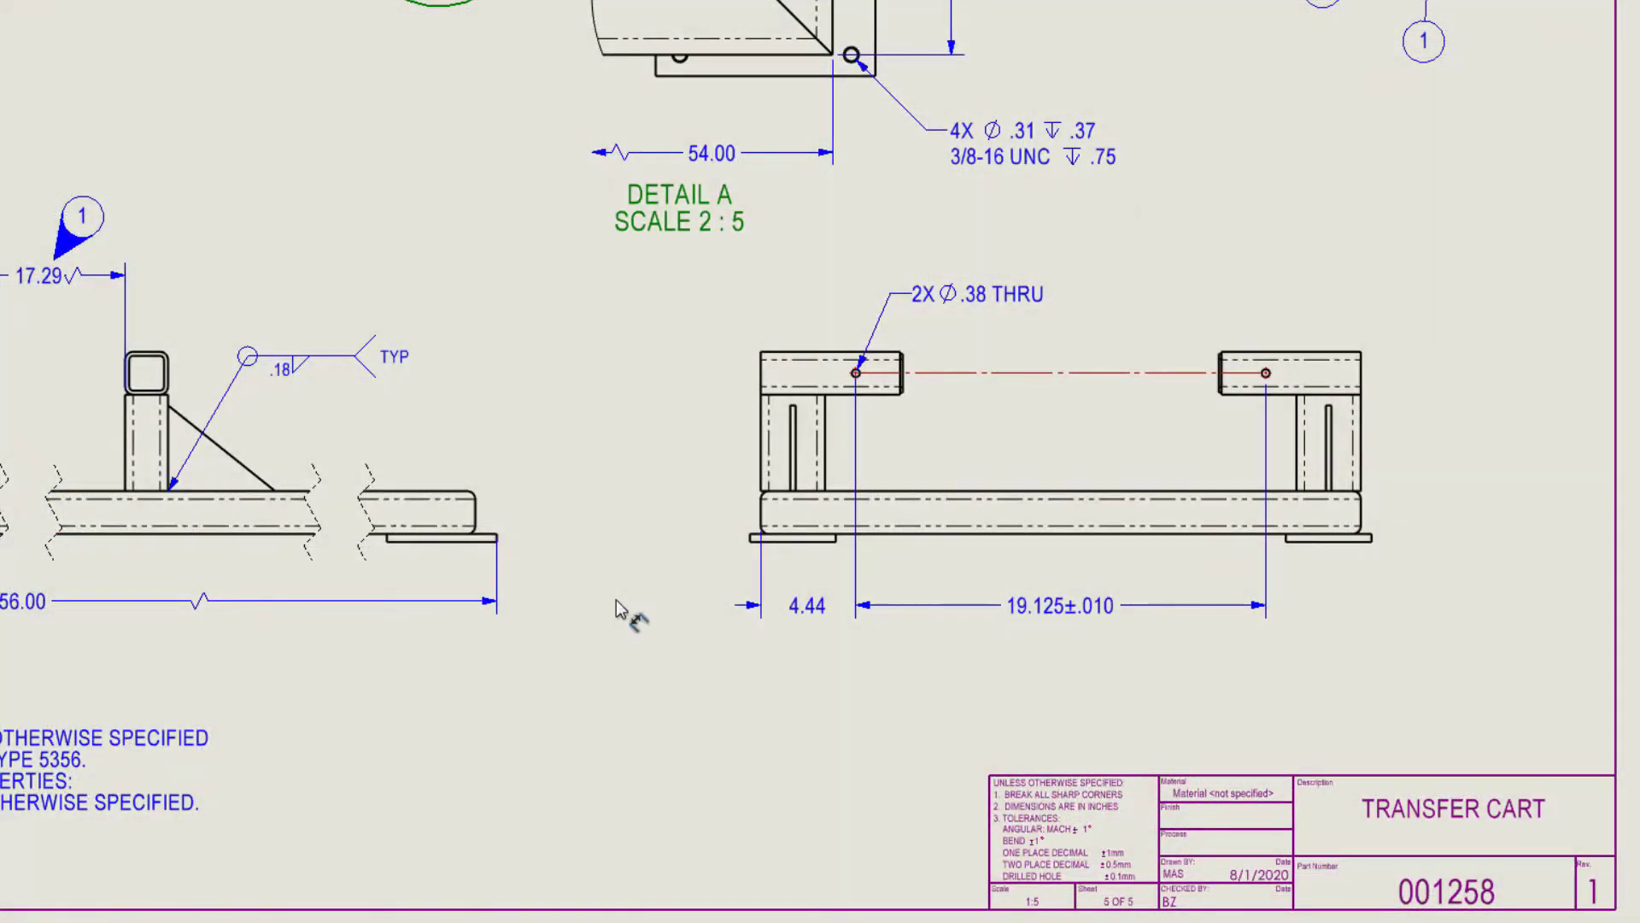
click(780, 361)
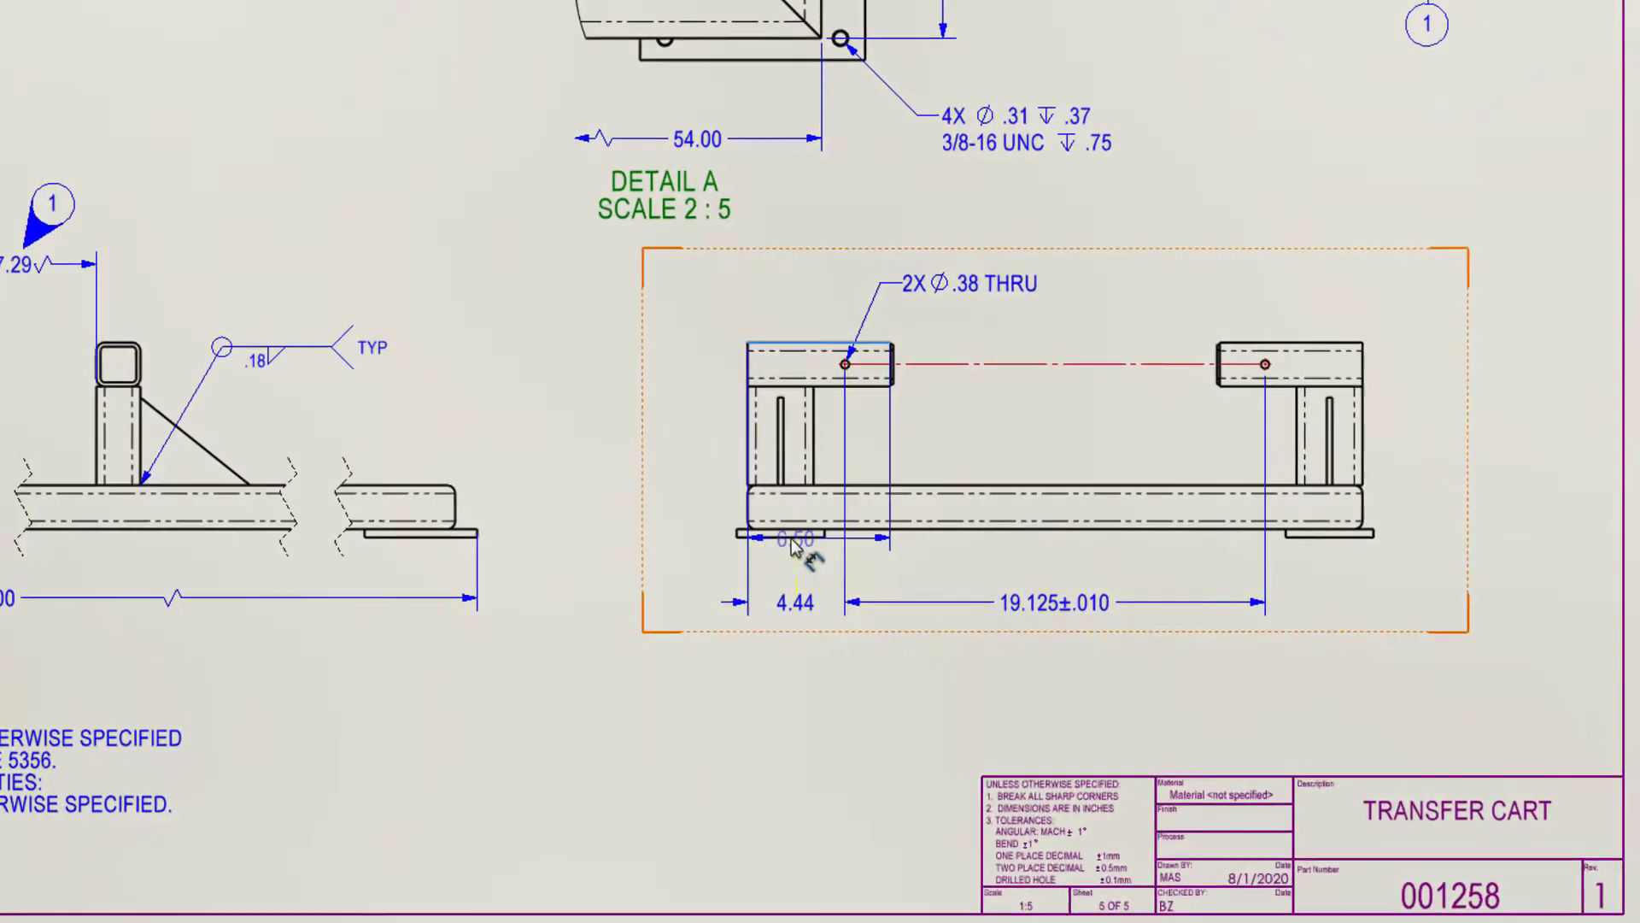
click(790, 538)
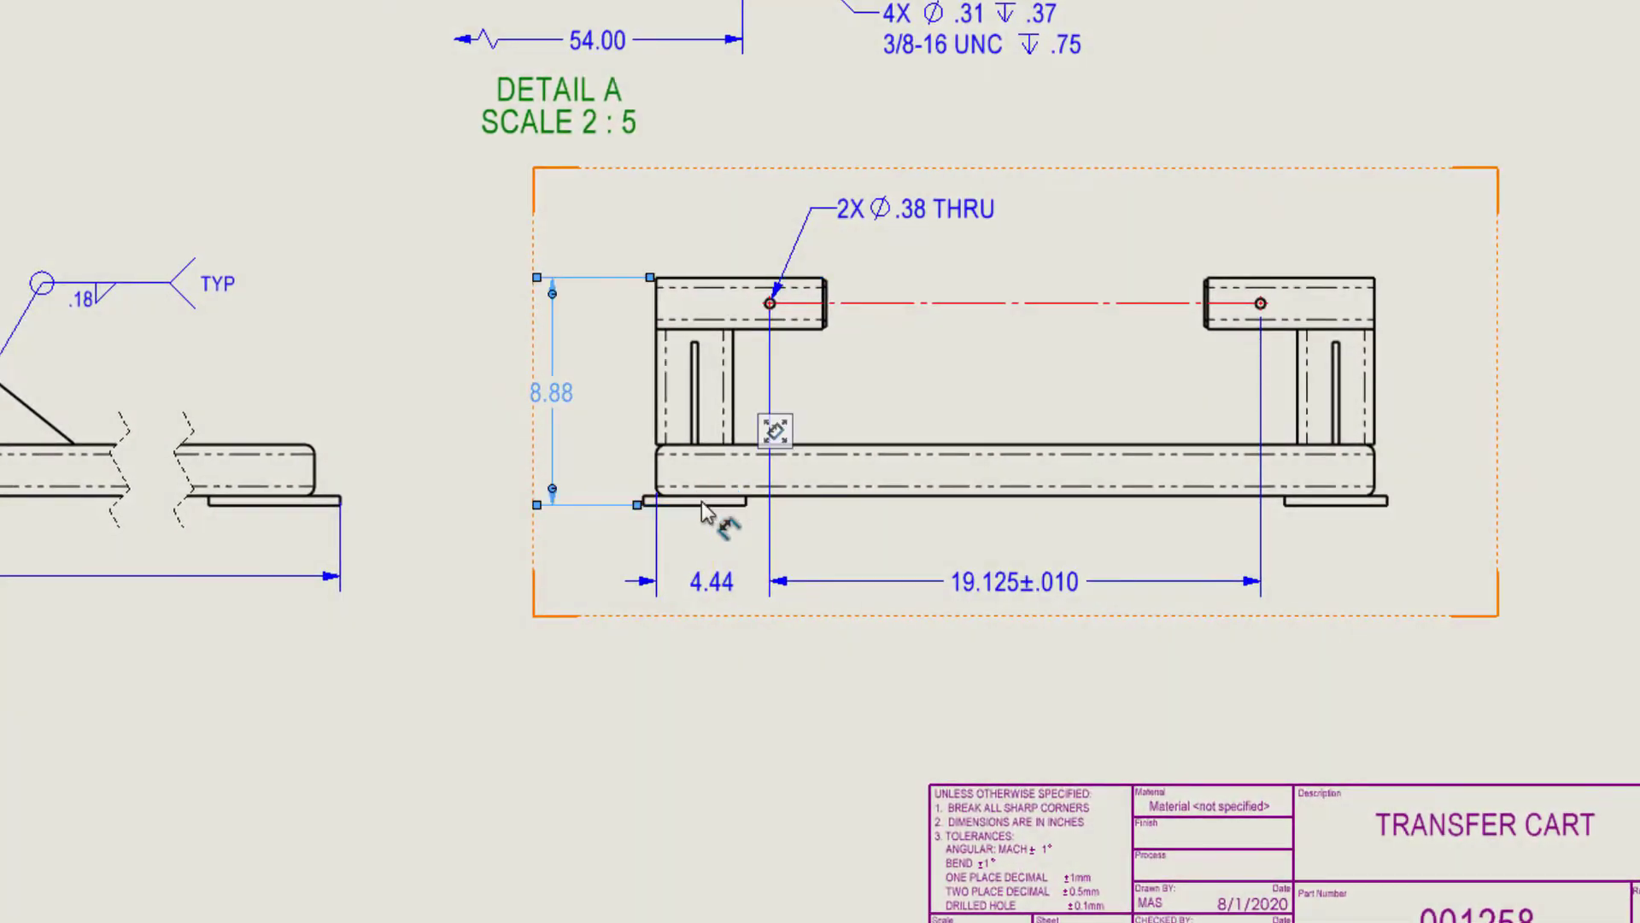
Step: Dimension the base tube's full width in the end view and place it well below the hole-spacing dimension
click(663, 470)
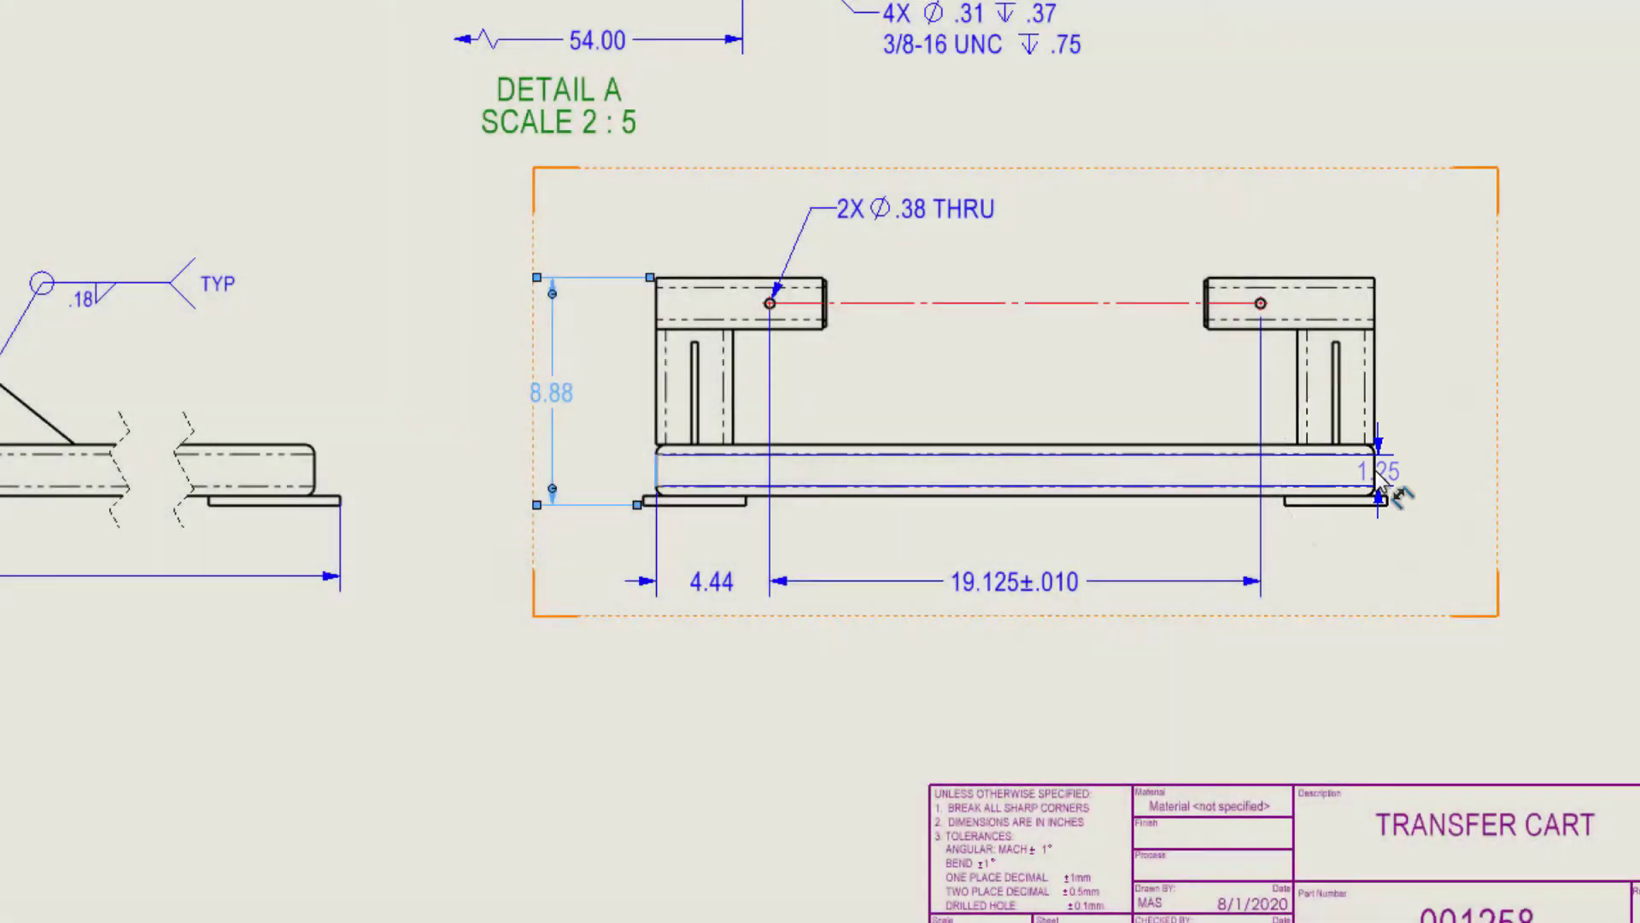
click(1373, 465)
click(1375, 471)
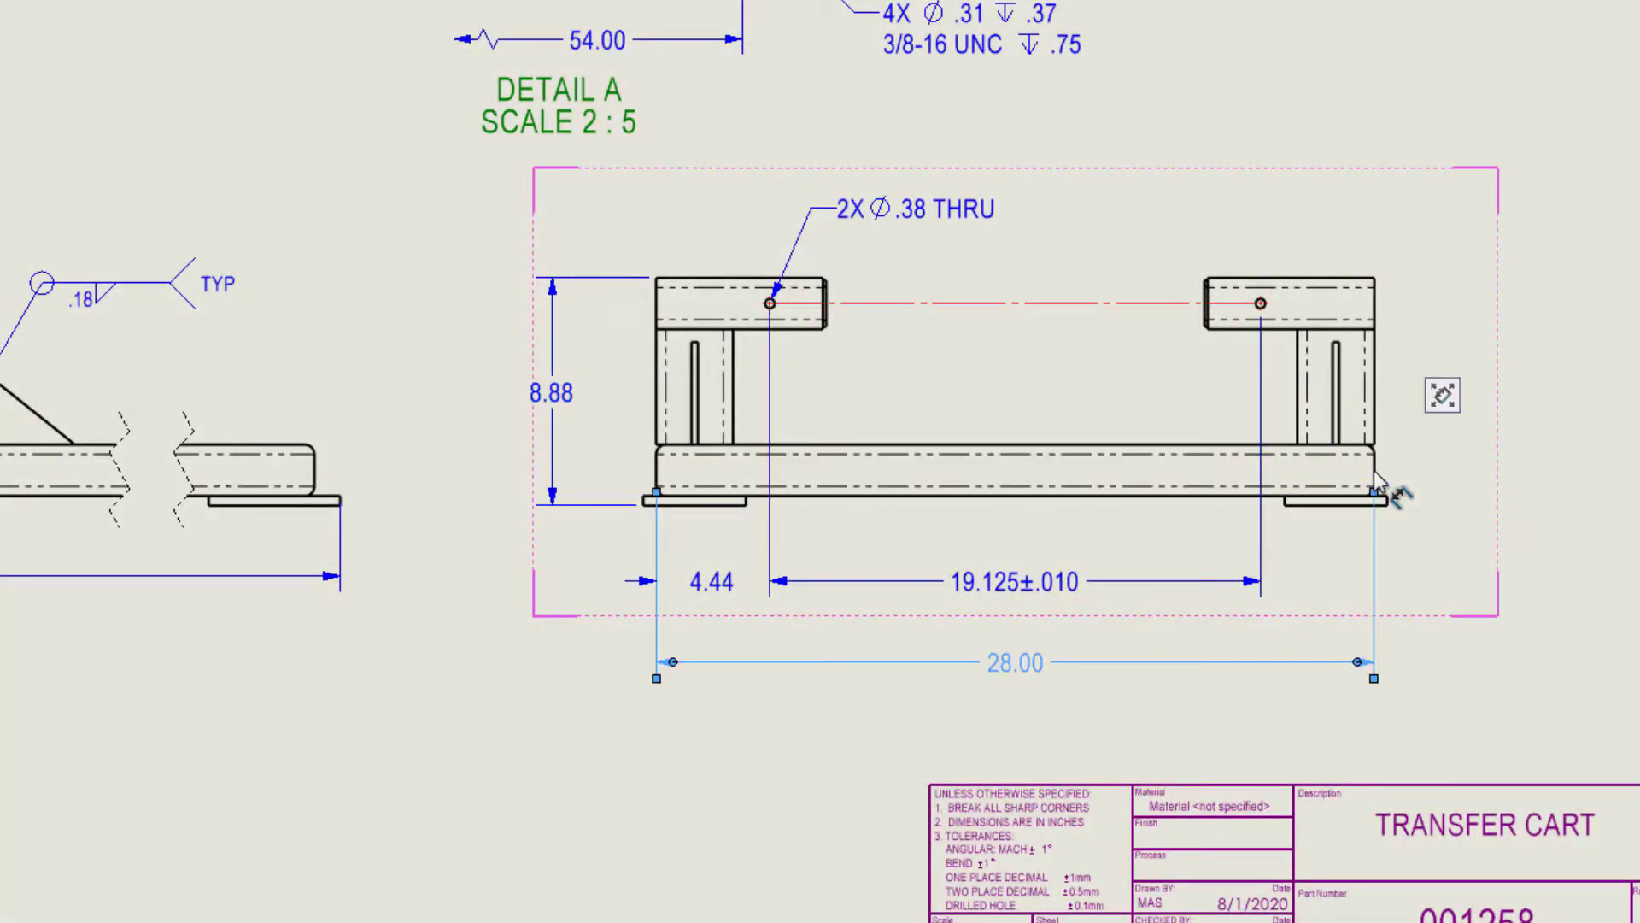
key(Escape)
drag(1008, 665, 1013, 733)
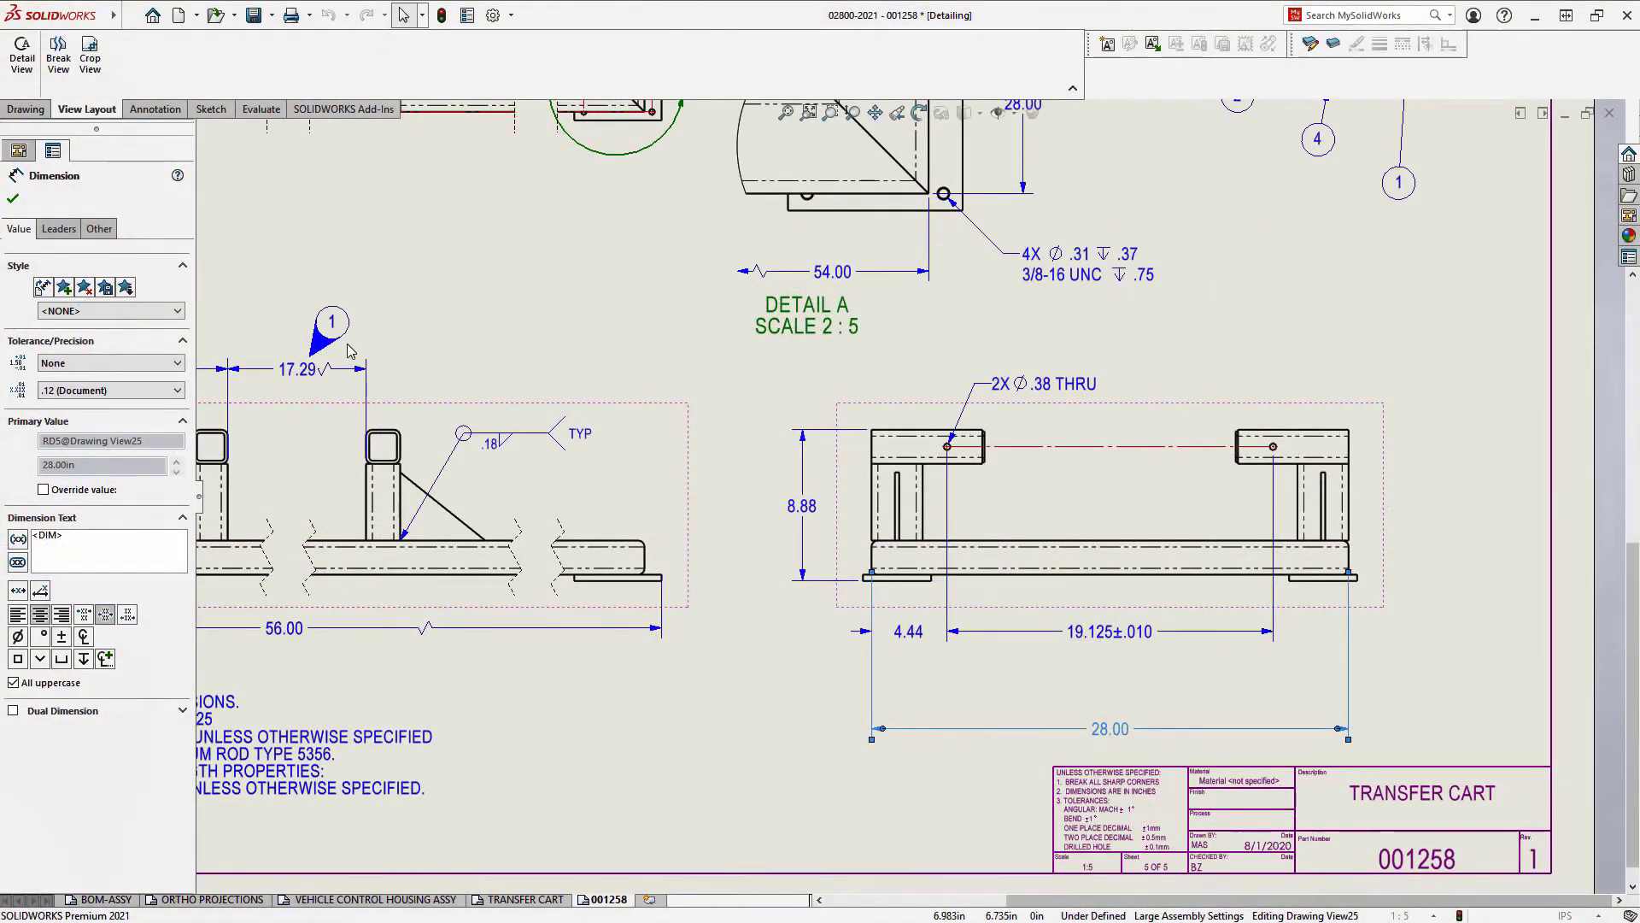
Step: Place a circular balloon with the custom text 2 below the end view's hole-spacing dimension
click(153, 109)
click(346, 42)
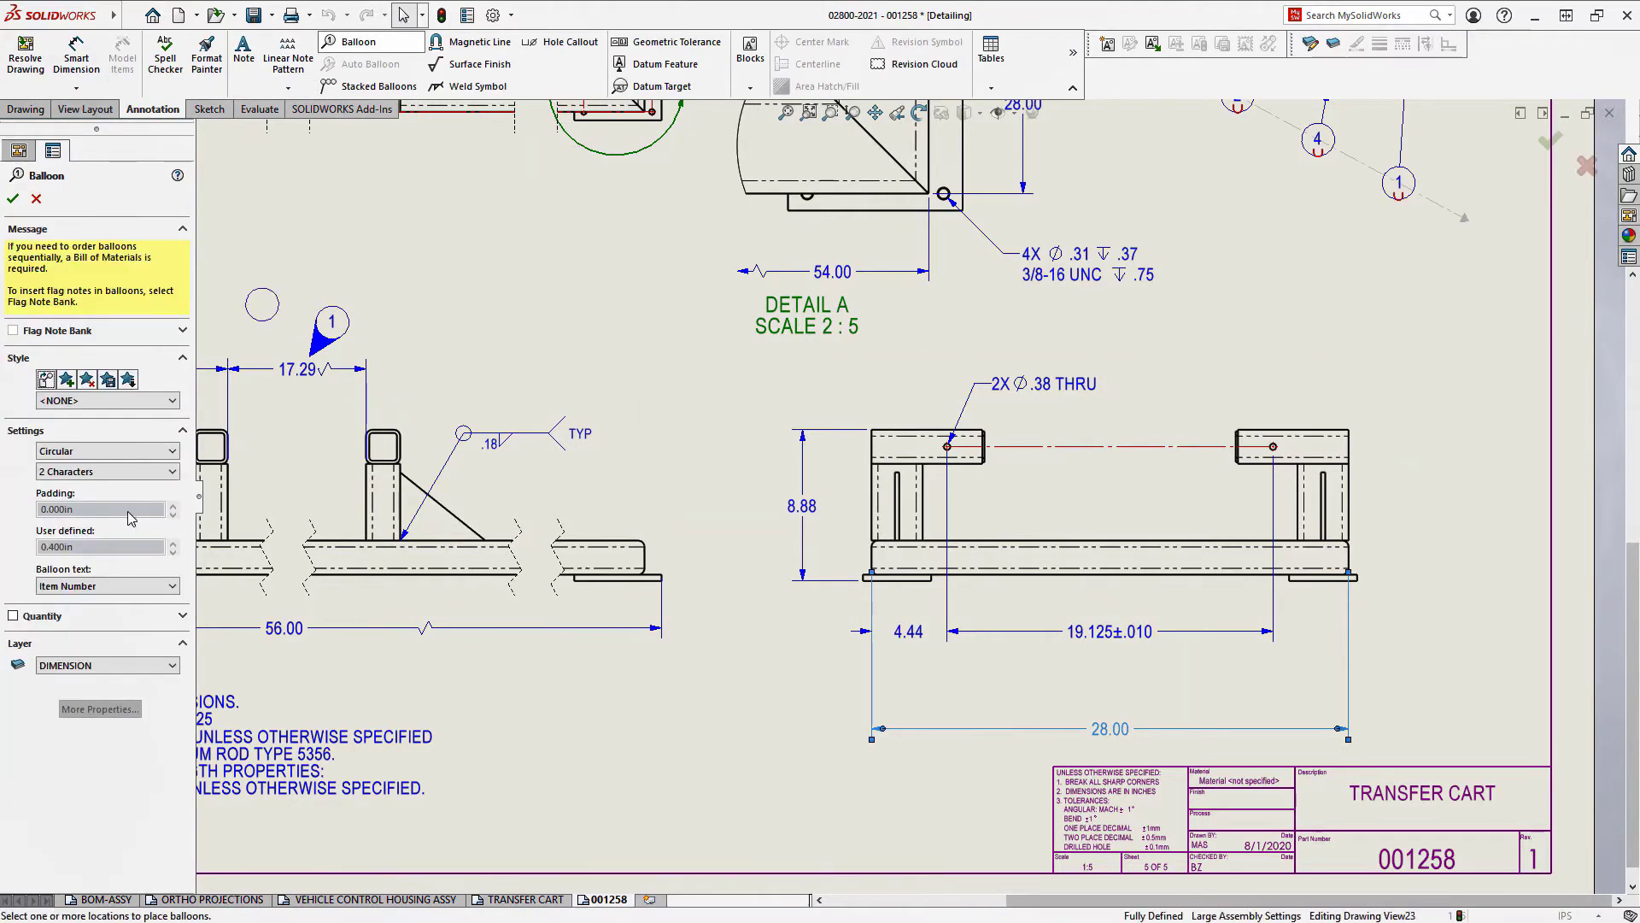
click(101, 586)
click(101, 601)
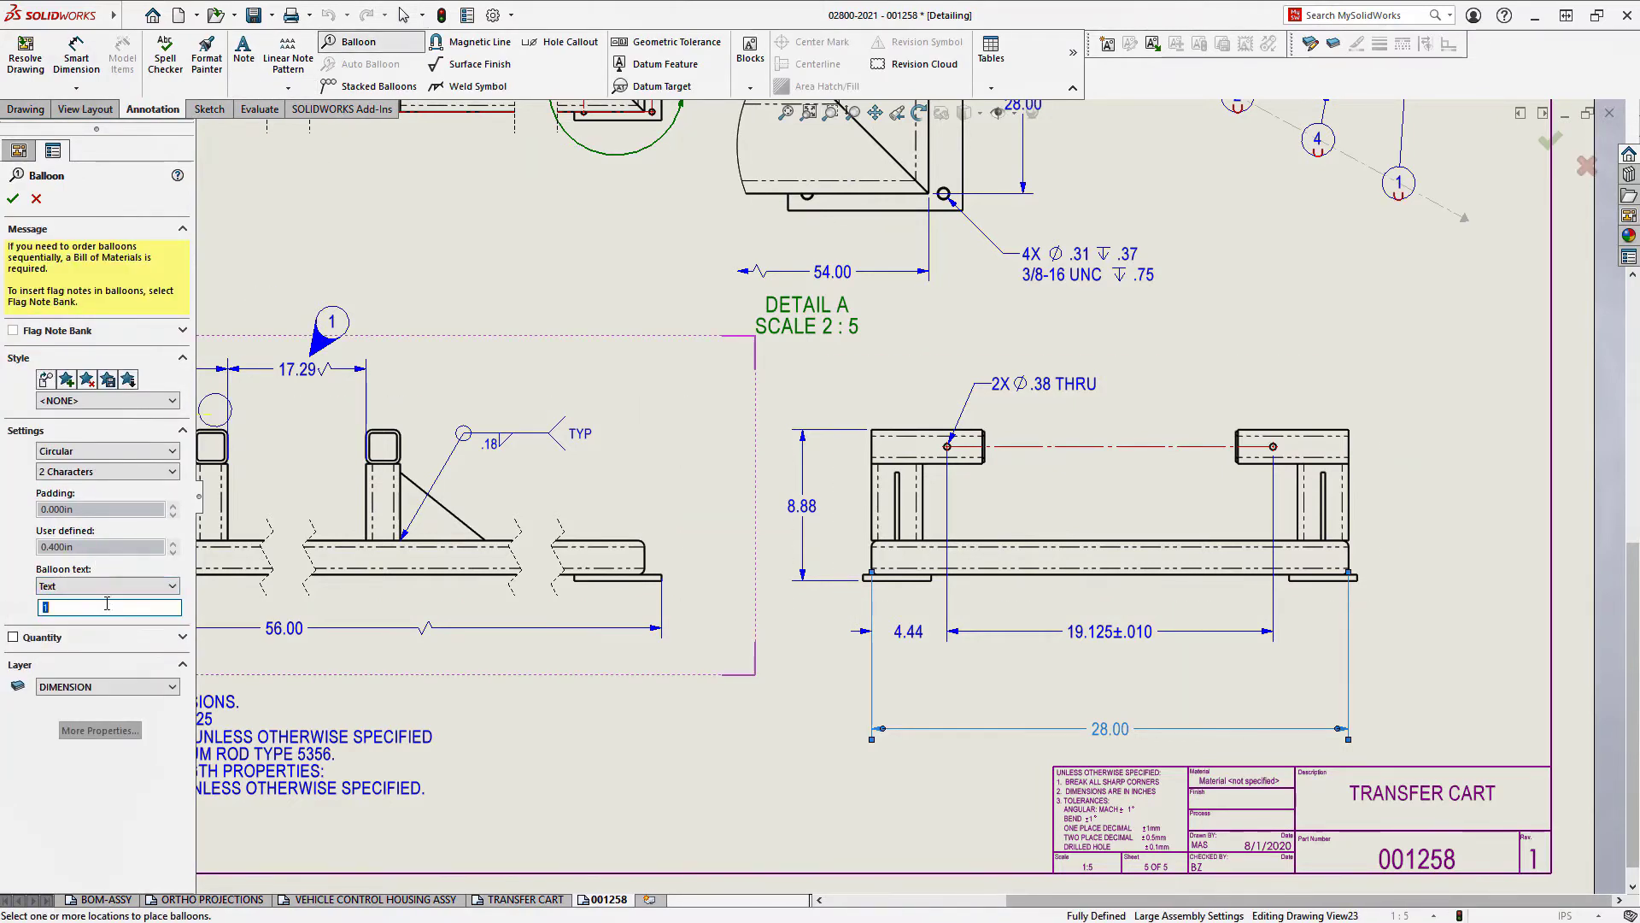
click(1074, 668)
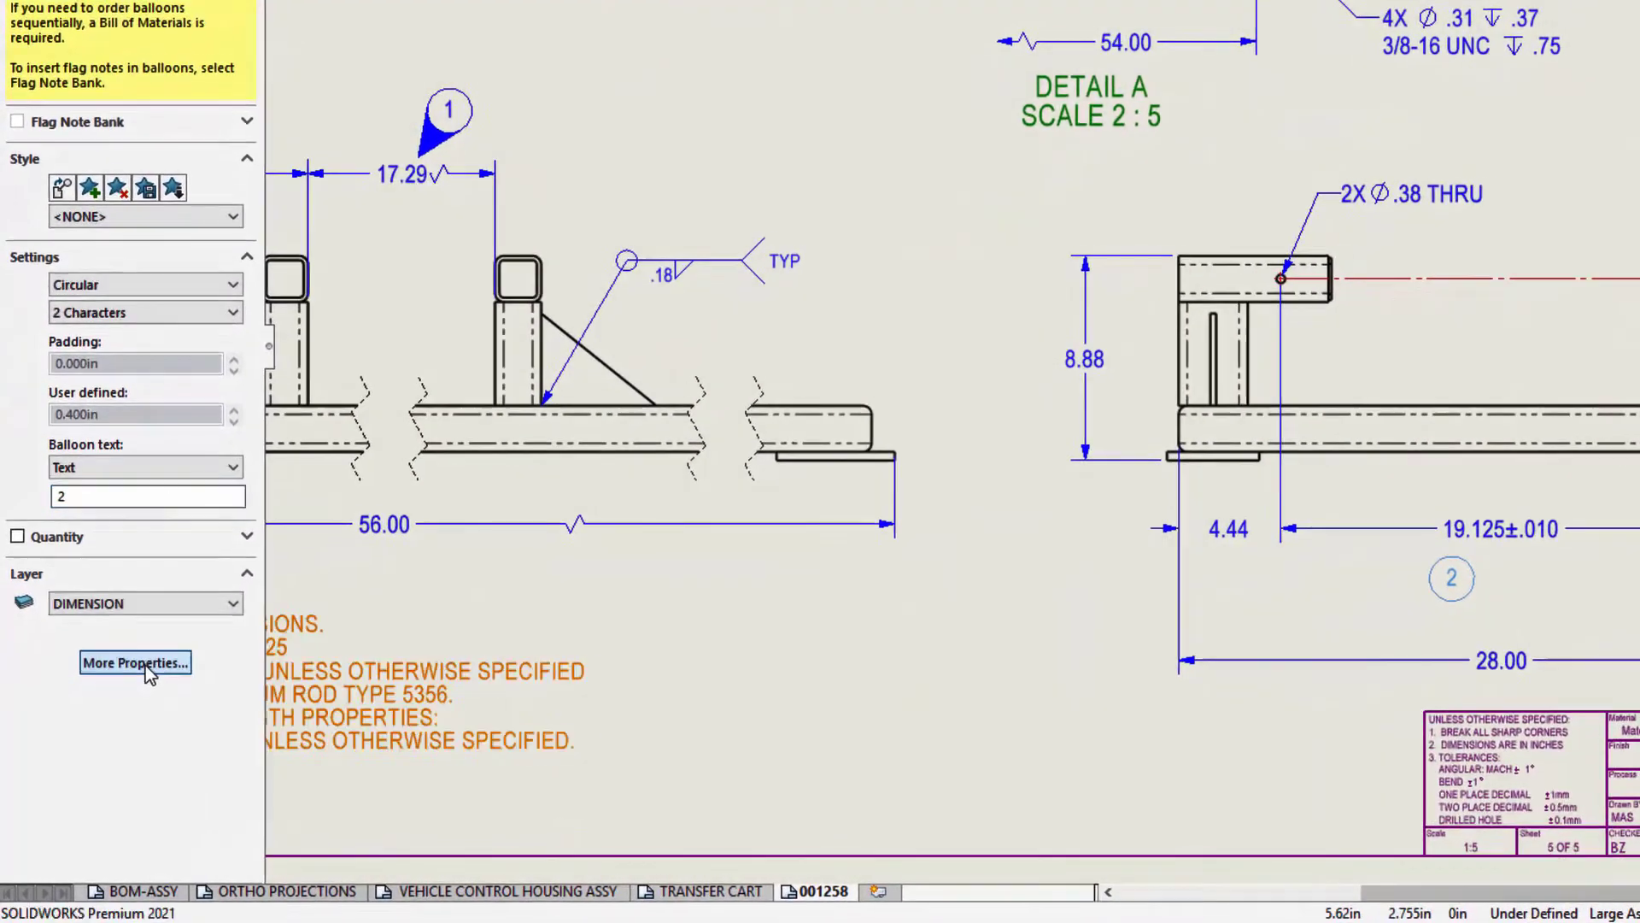
Step: Give balloon 2 a VDA leader through its additional properties
click(106, 718)
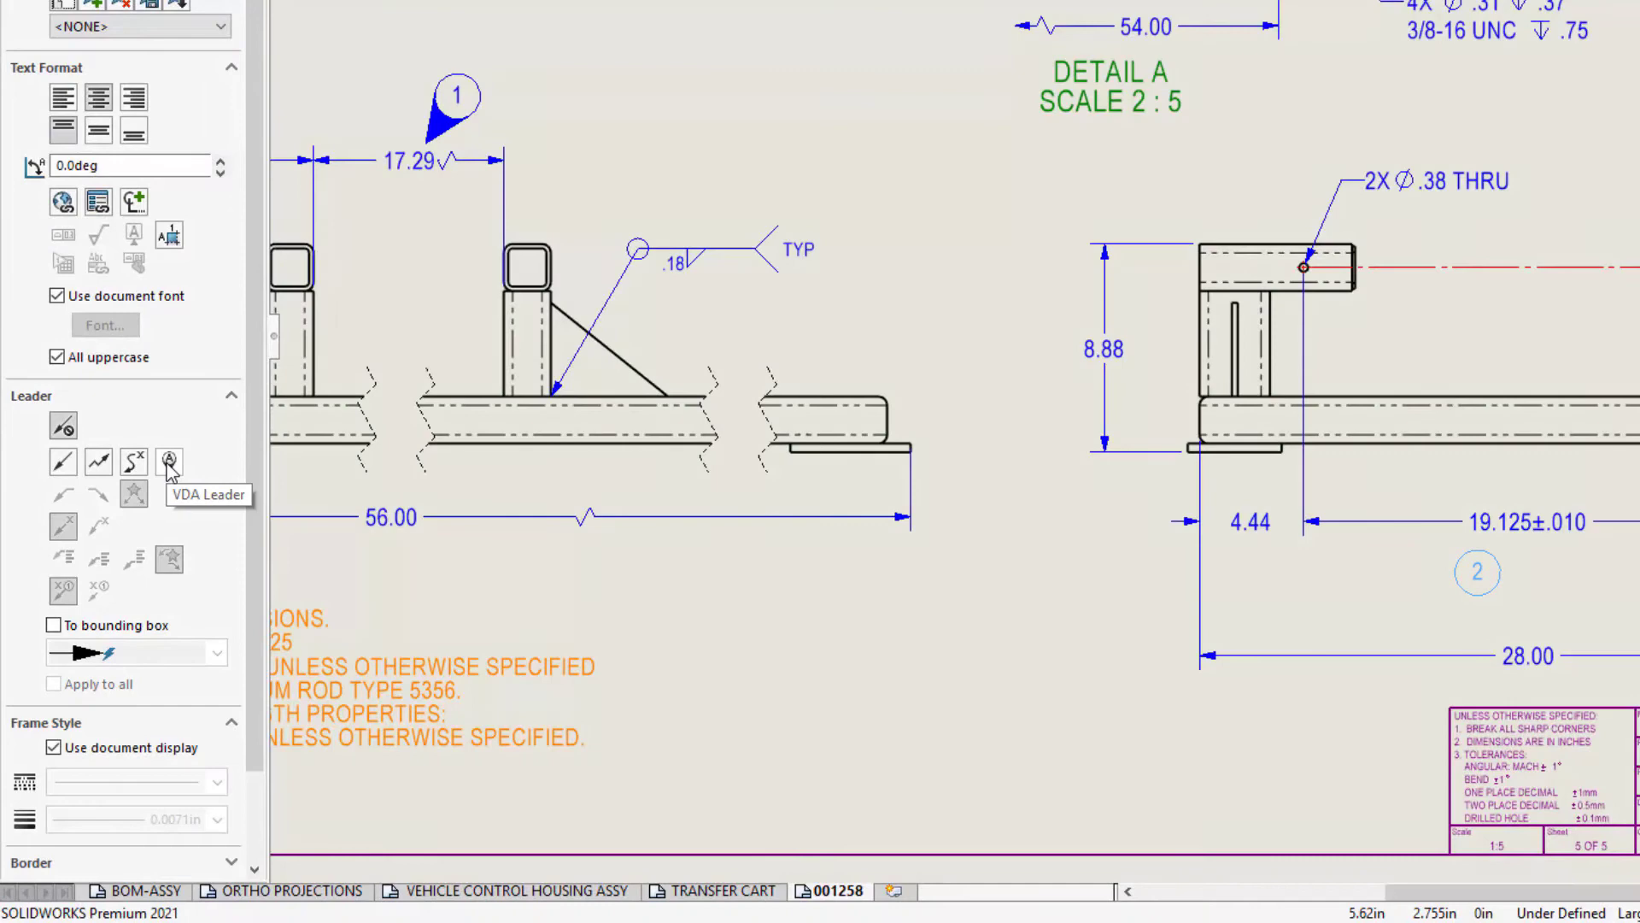
click(168, 463)
click(282, 506)
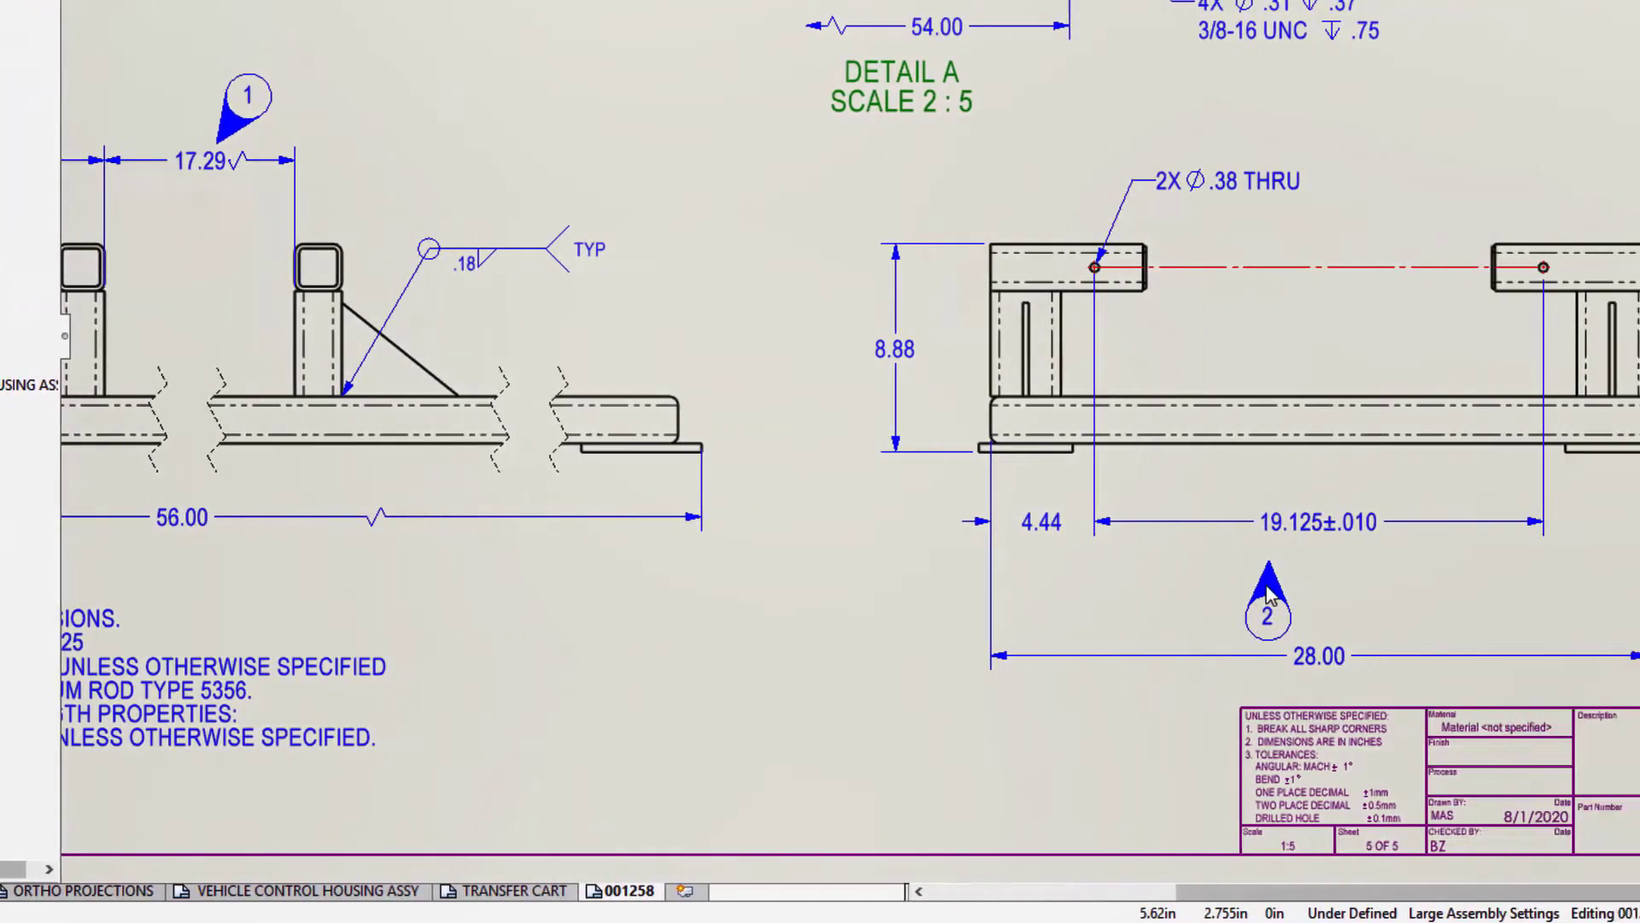
Step: Point balloon 2's leader at the 19.125±.010 dimension, shift the balloon down and left, and move the overall width dimension slightly up
drag(1031, 561, 1053, 547)
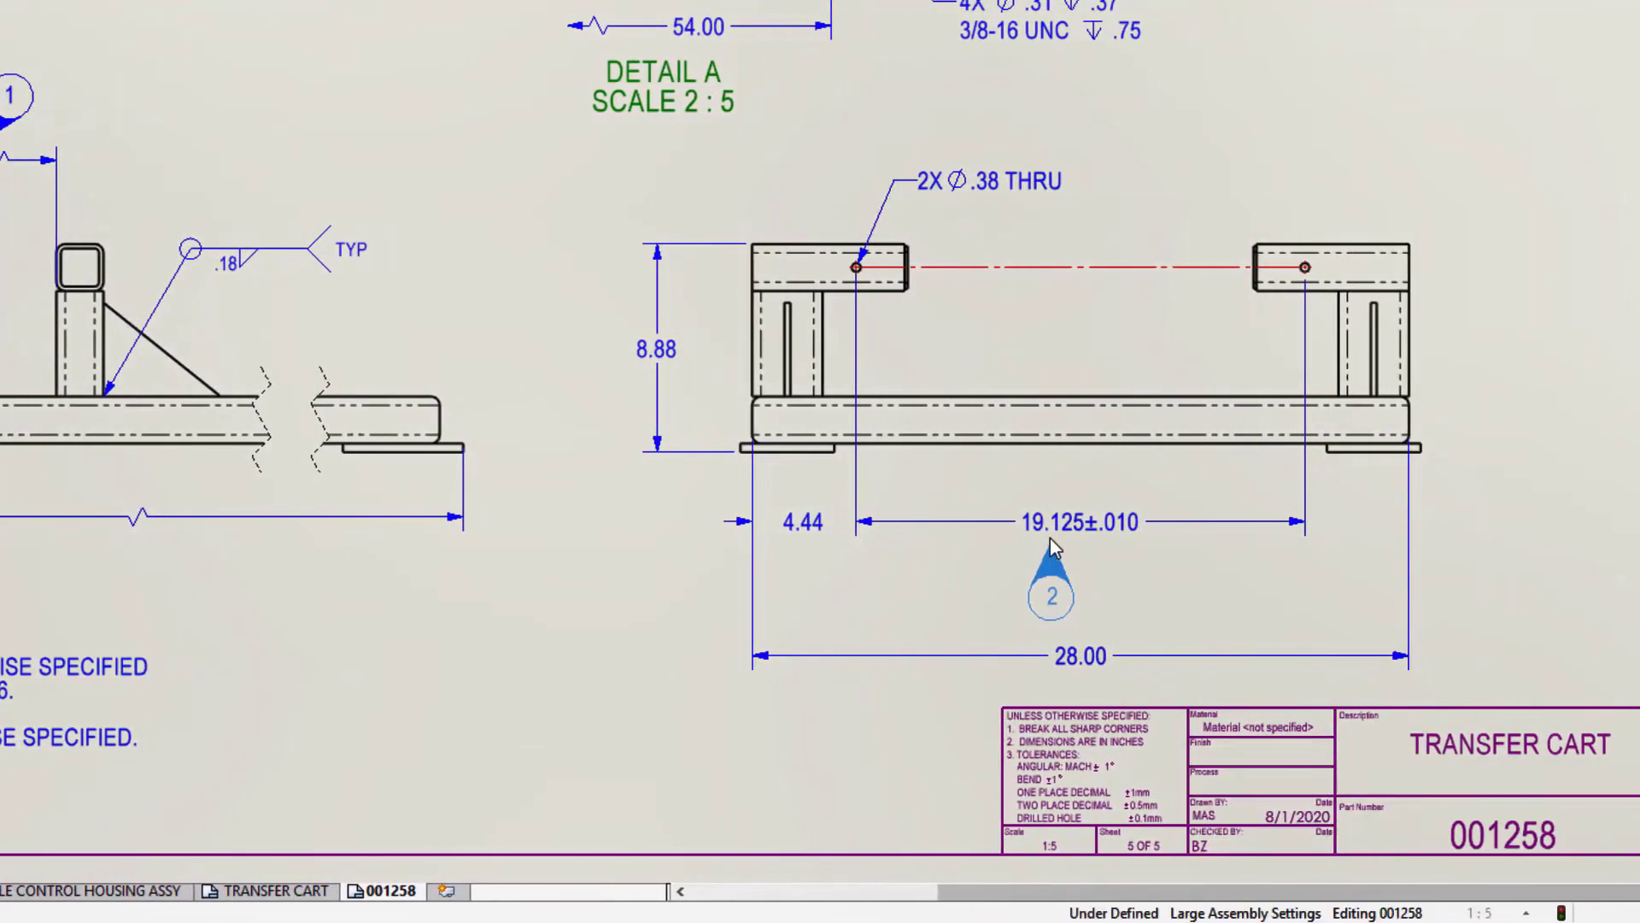
drag(1059, 615, 1010, 597)
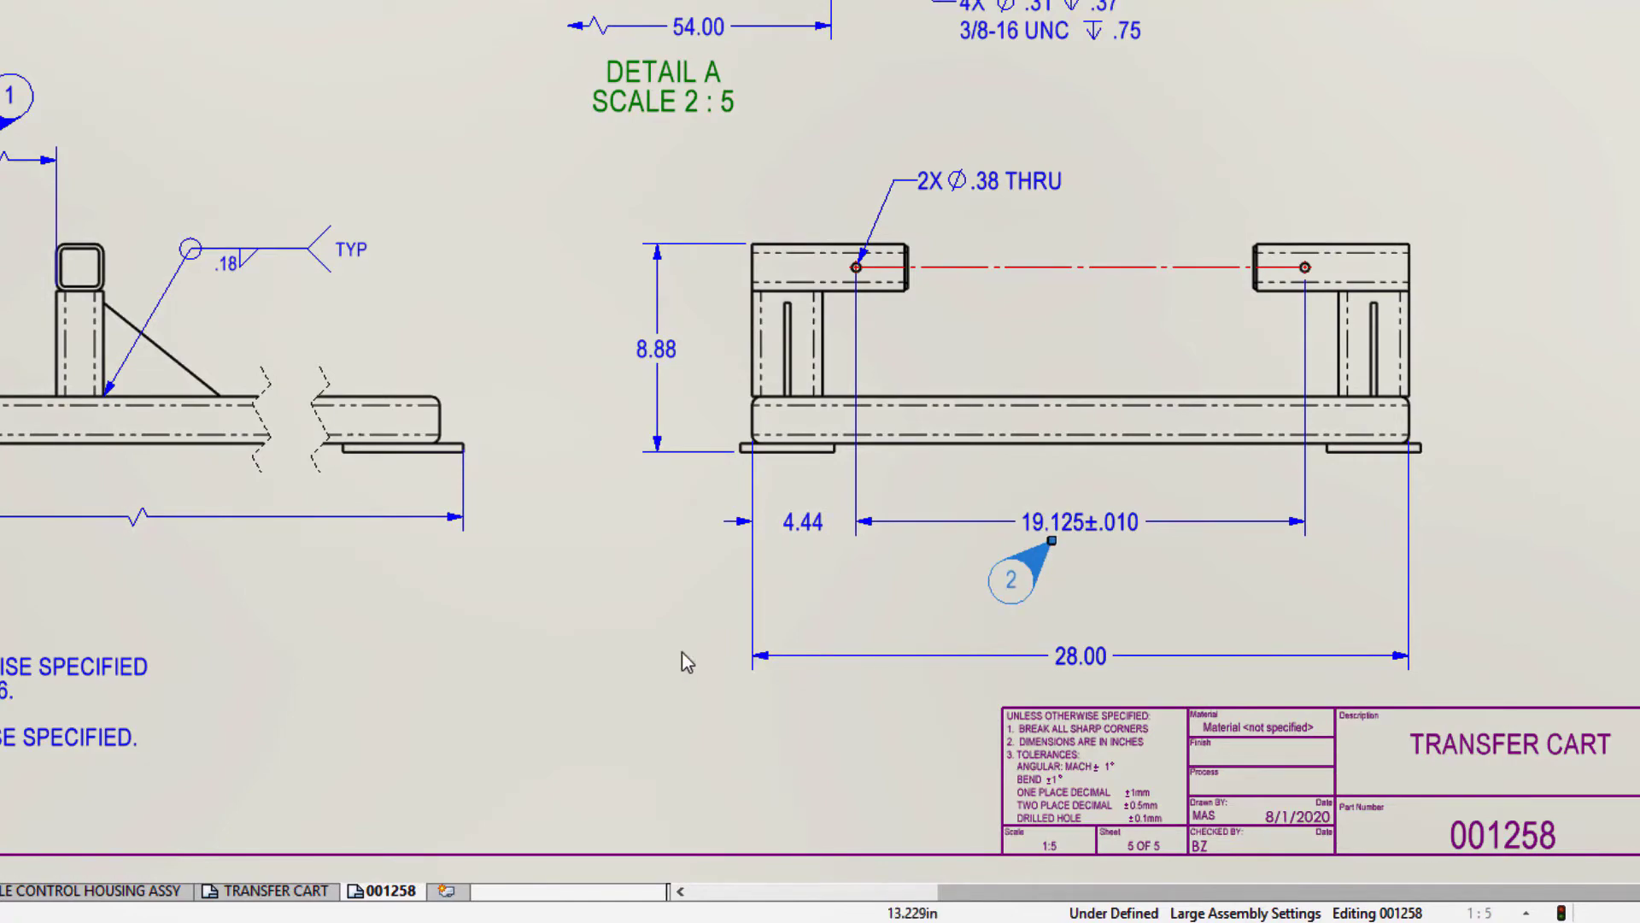
click(1005, 667)
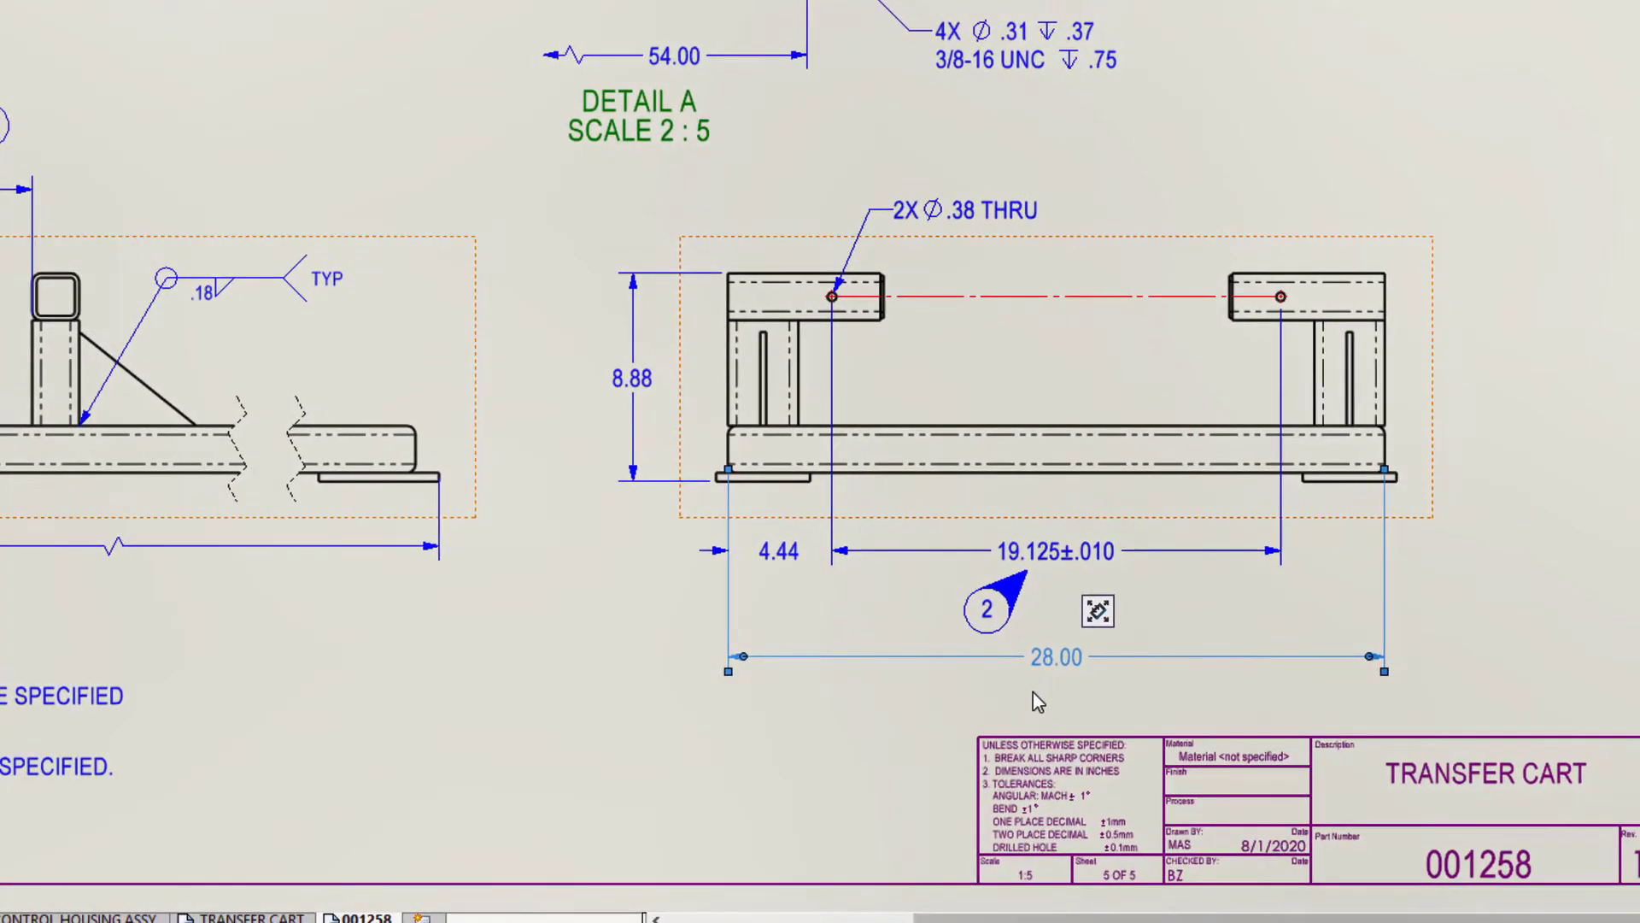
Step: In the paint roller sketch near the isometric view, make the vertical handle line coincident with the midpoint of the hatched rectangle's lower edge
mouse_move(1216, 331)
middle_down()
mouse_move(1160, 458)
mouse_move(885, 922)
middle_up()
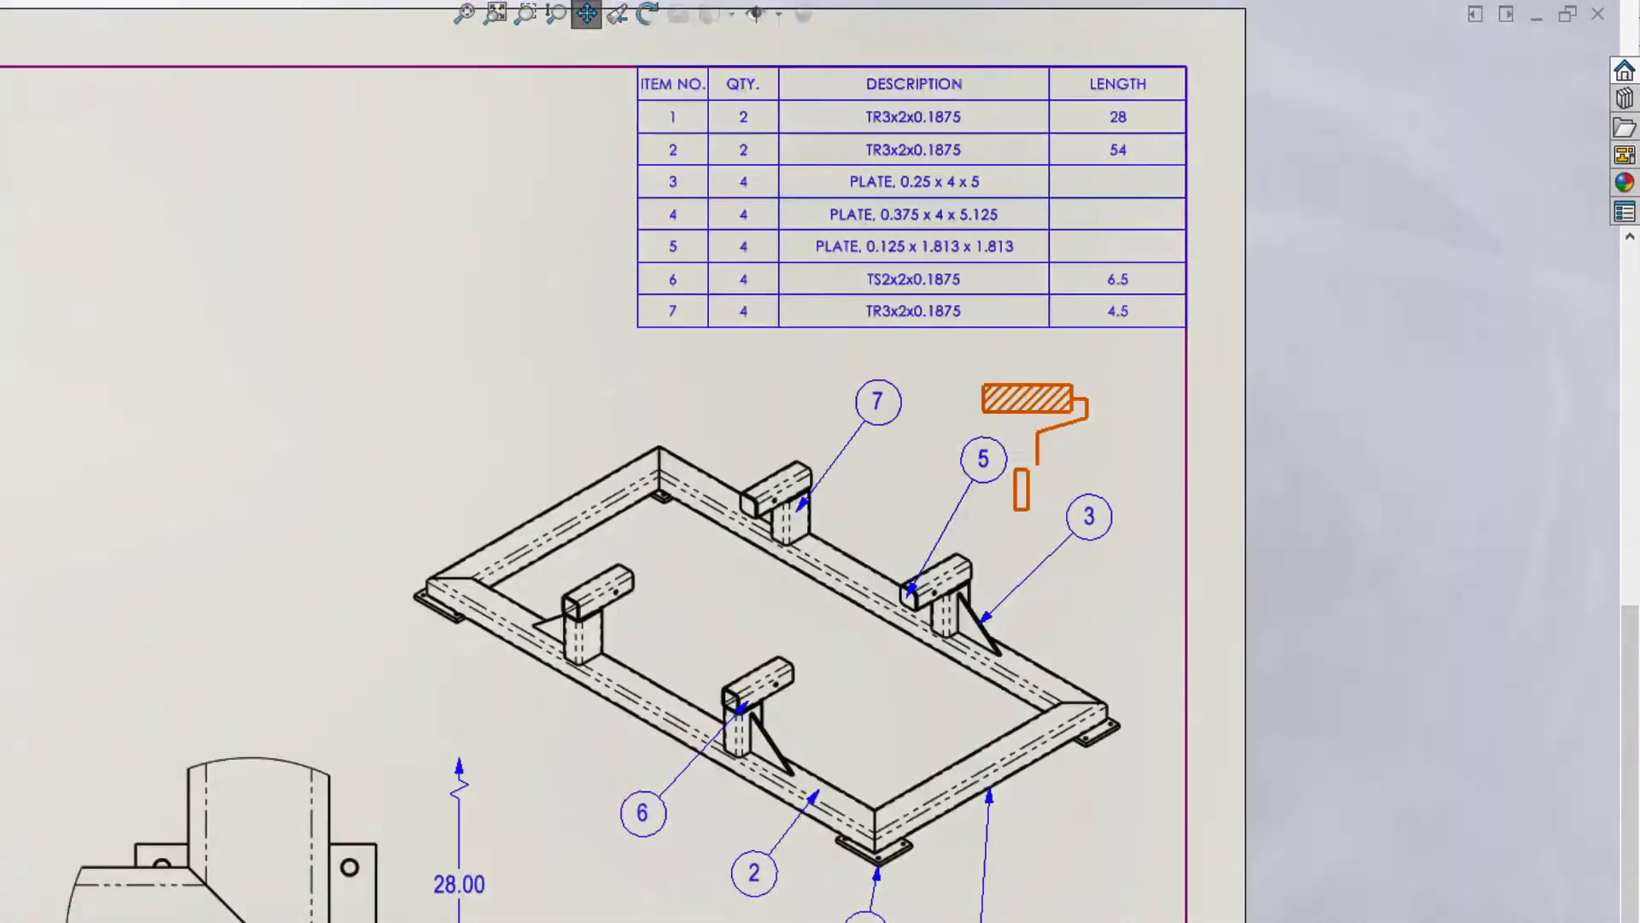
scroll(1039, 439, down, 4)
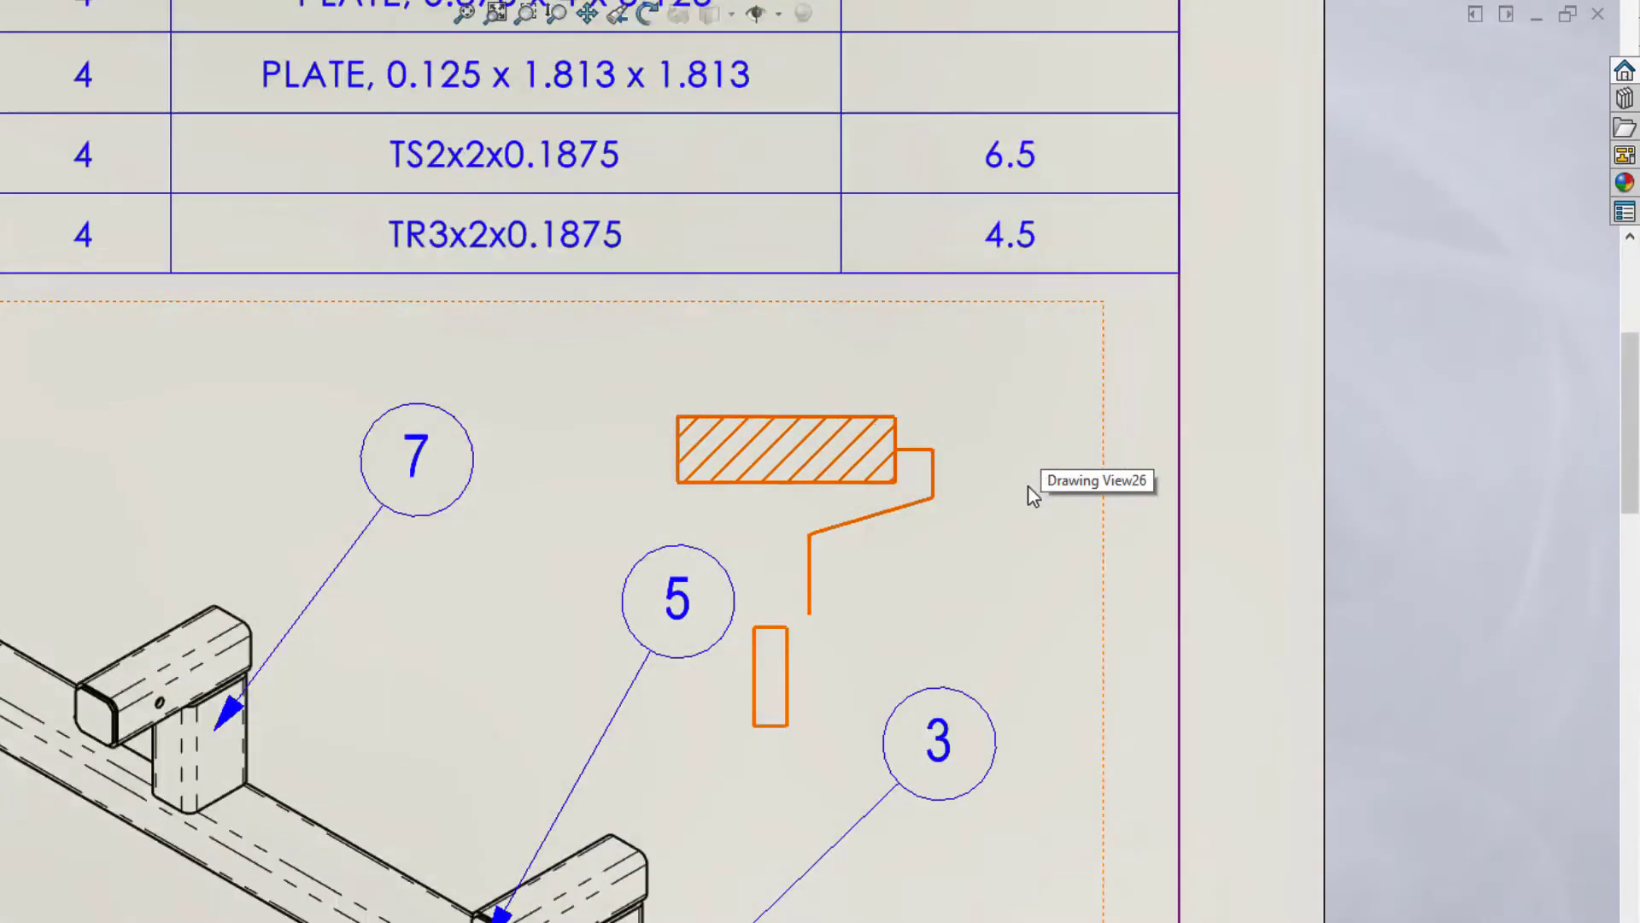
click(849, 525)
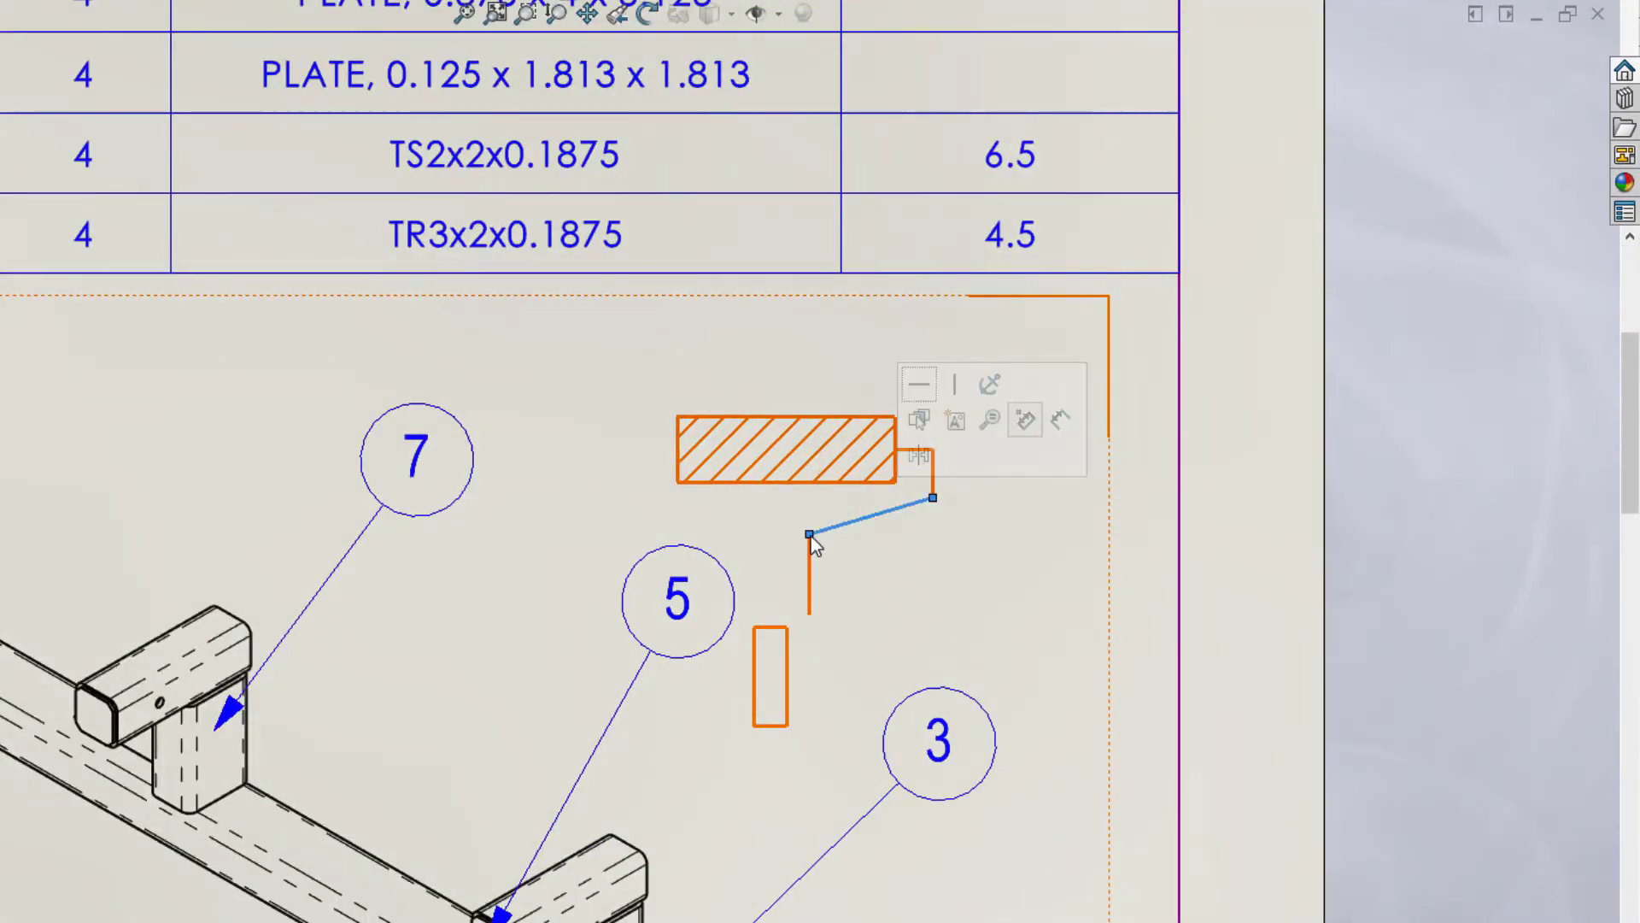
mouse_move(812, 536)
mouse_down()
mouse_move(859, 540)
mouse_move(811, 540)
mouse_up()
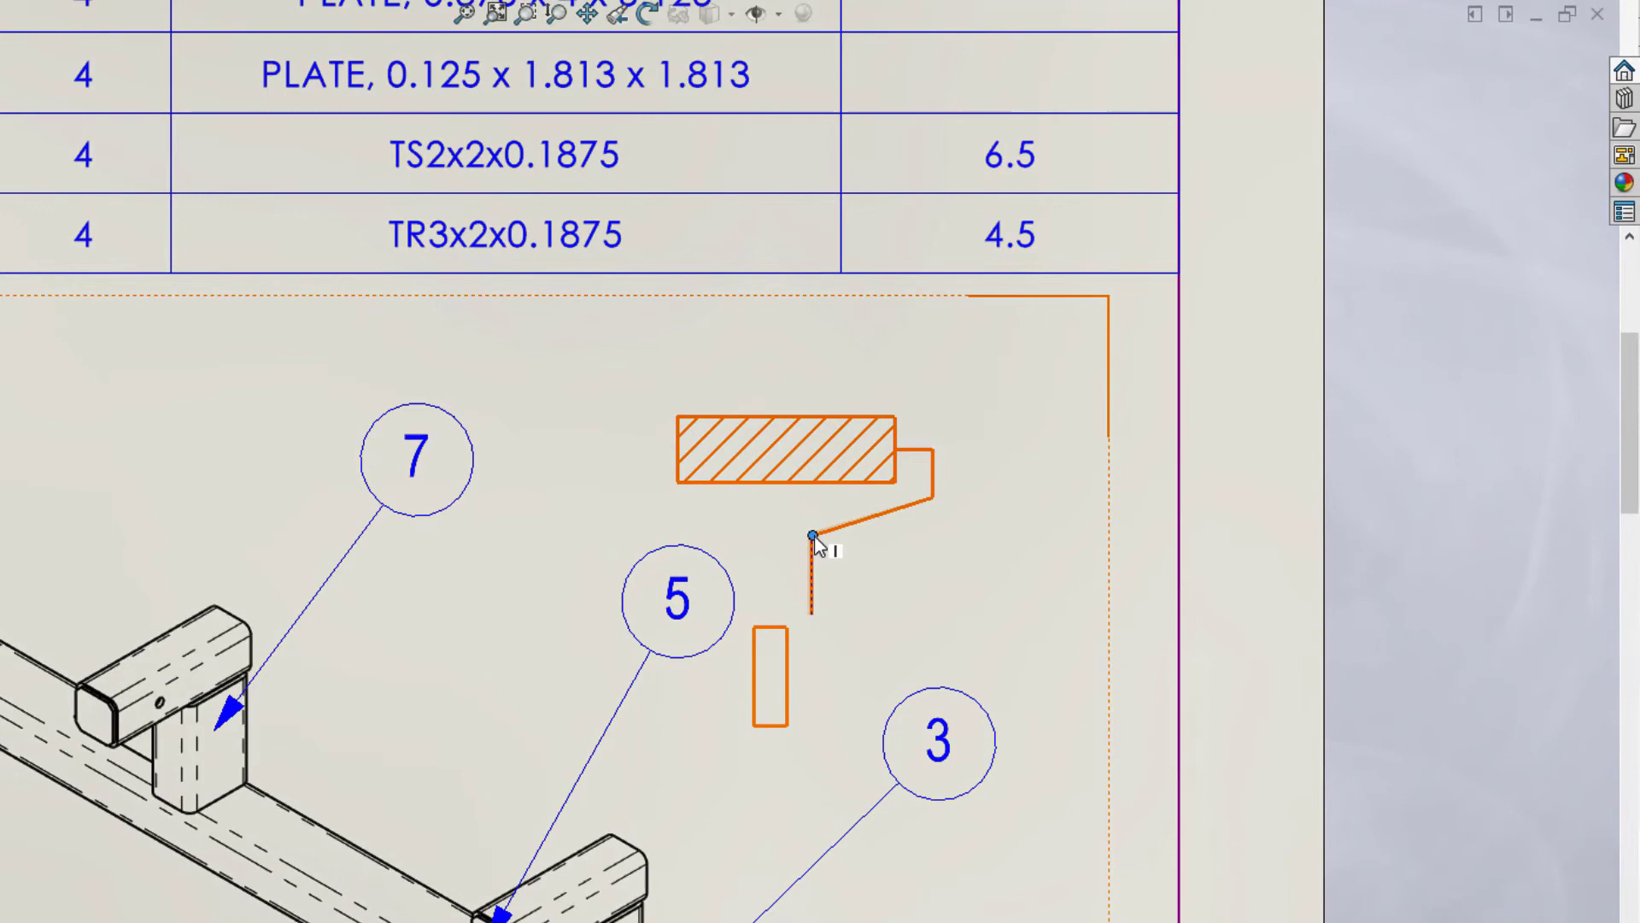
right_click(792, 480)
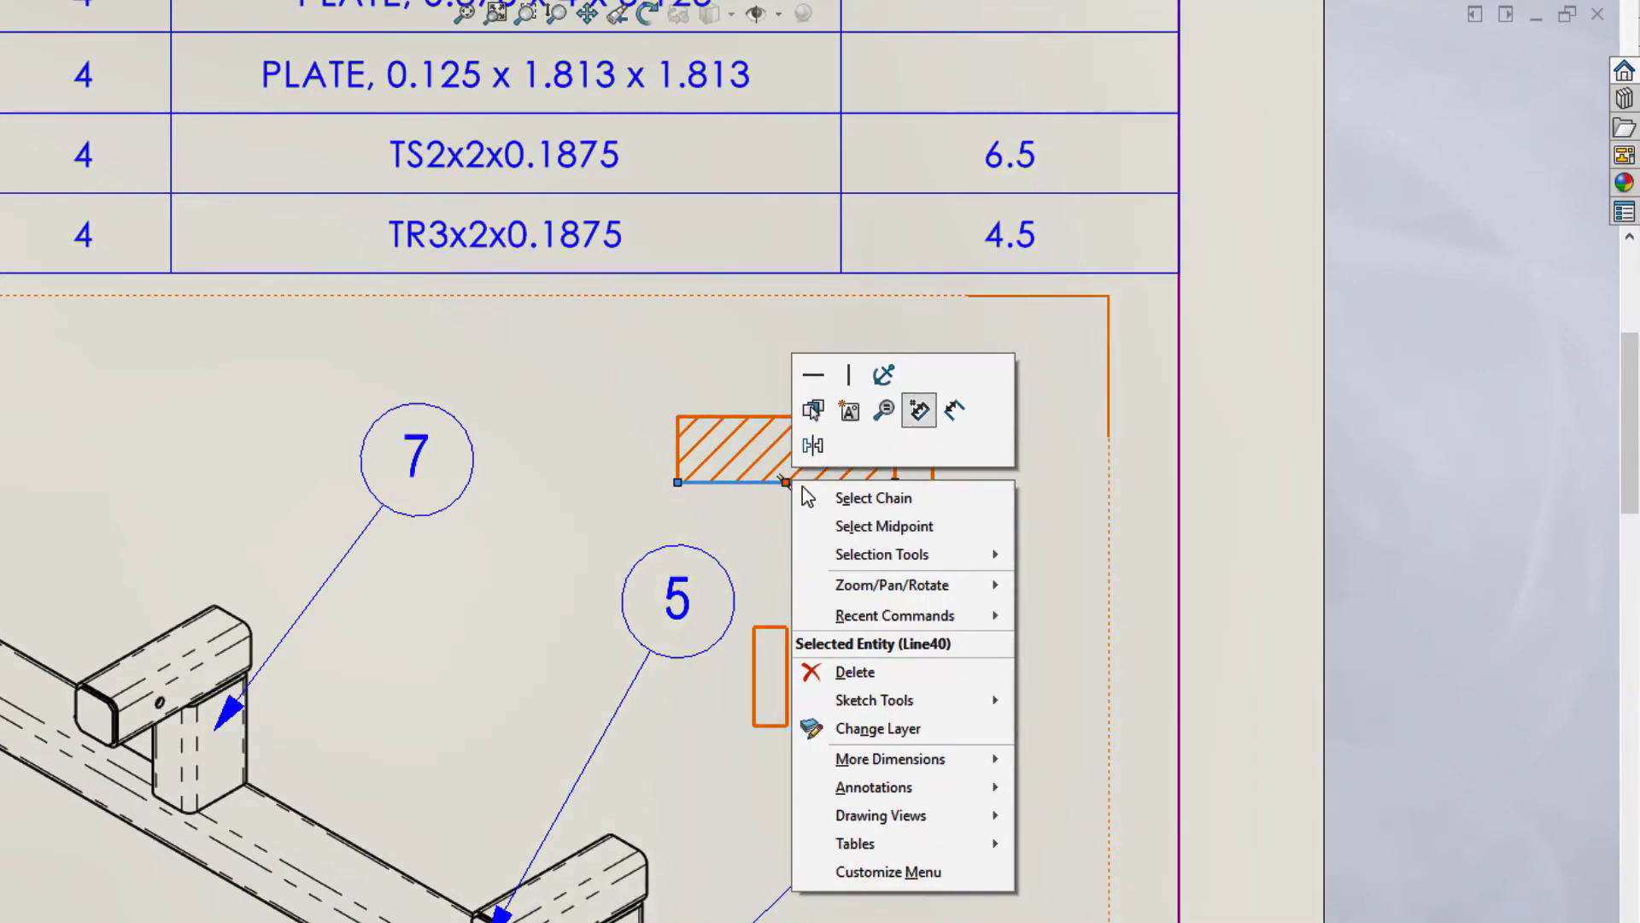
click(870, 525)
ctrl+click(812, 557)
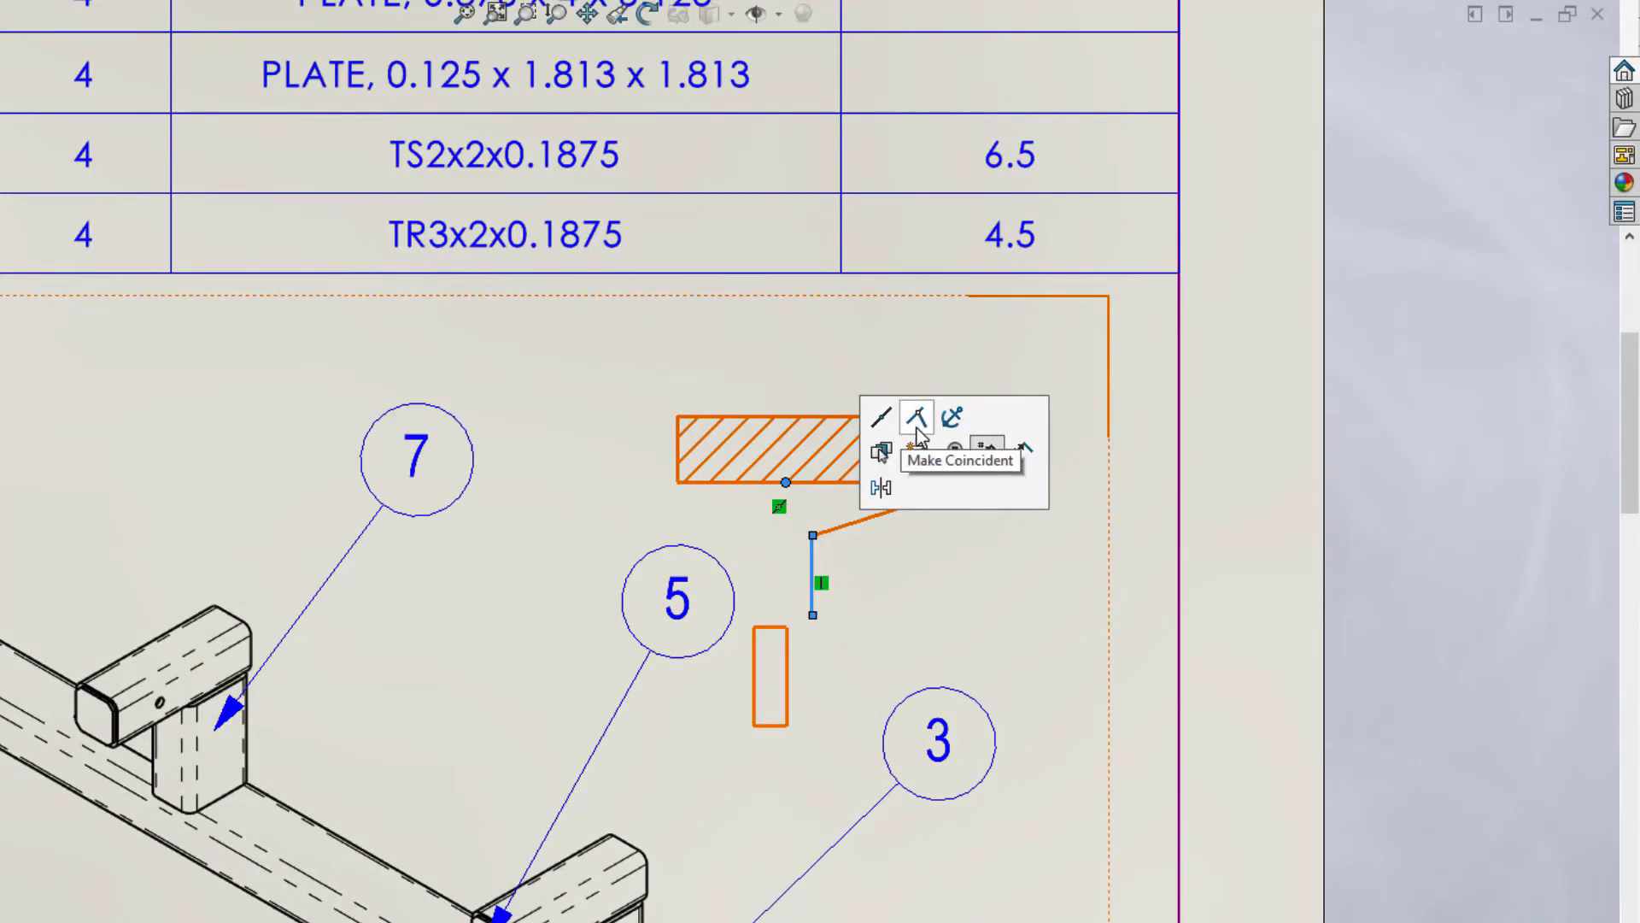
click(918, 427)
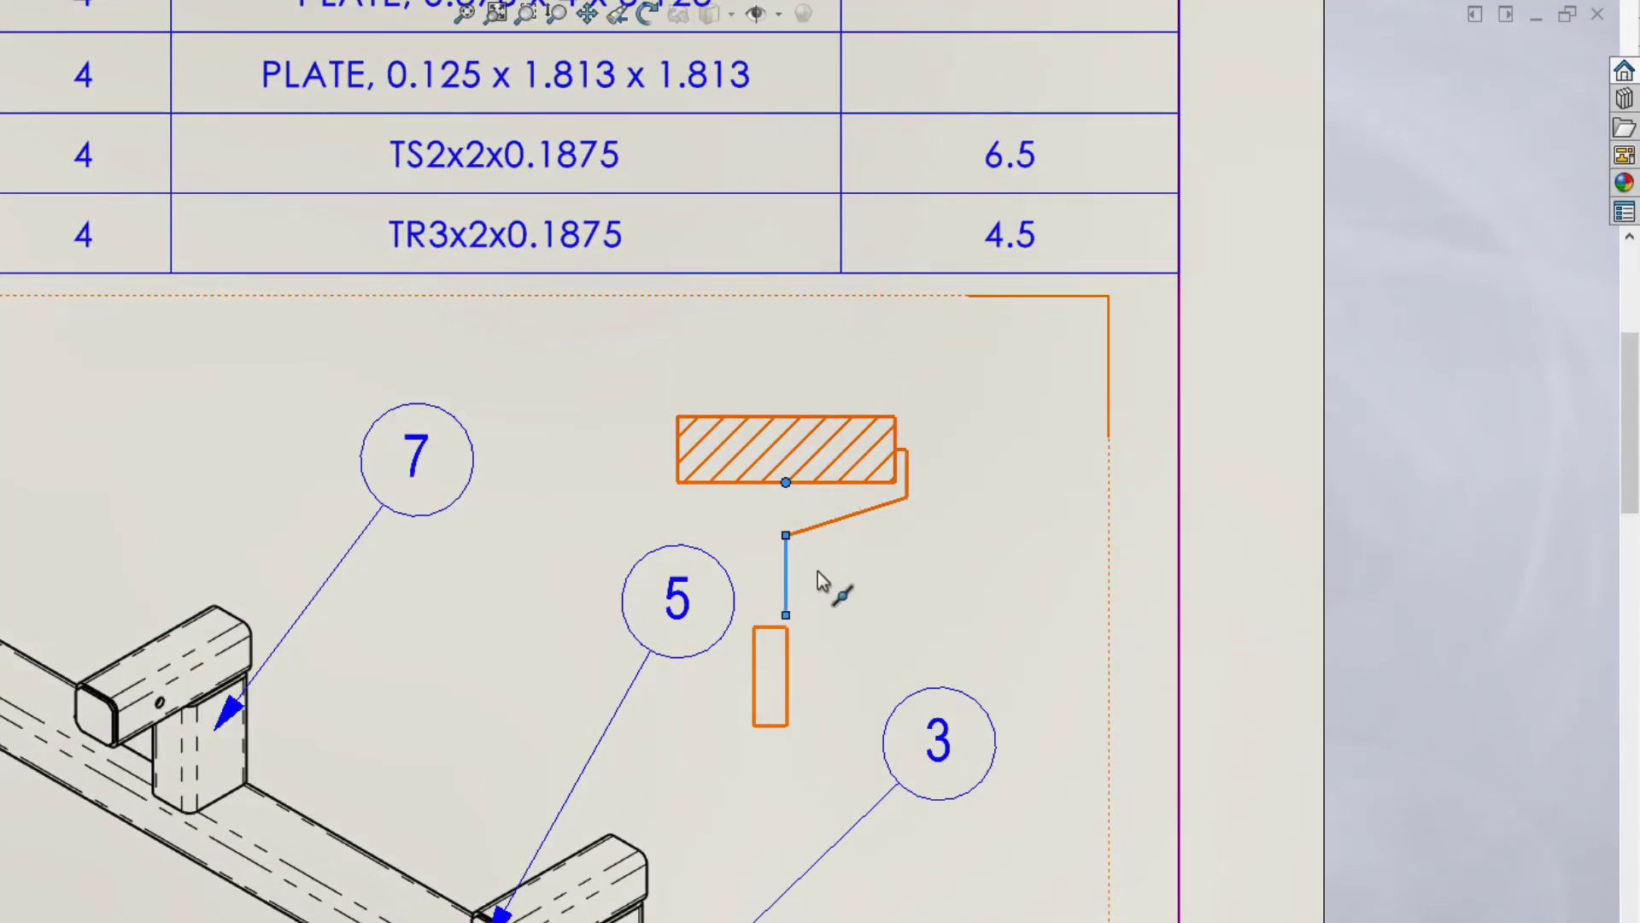
Step: Constrain the roller handle line's lower end to the midpoint of the grip rectangle's top edge, then narrow the grip rectangle
click(786, 614)
click(778, 628)
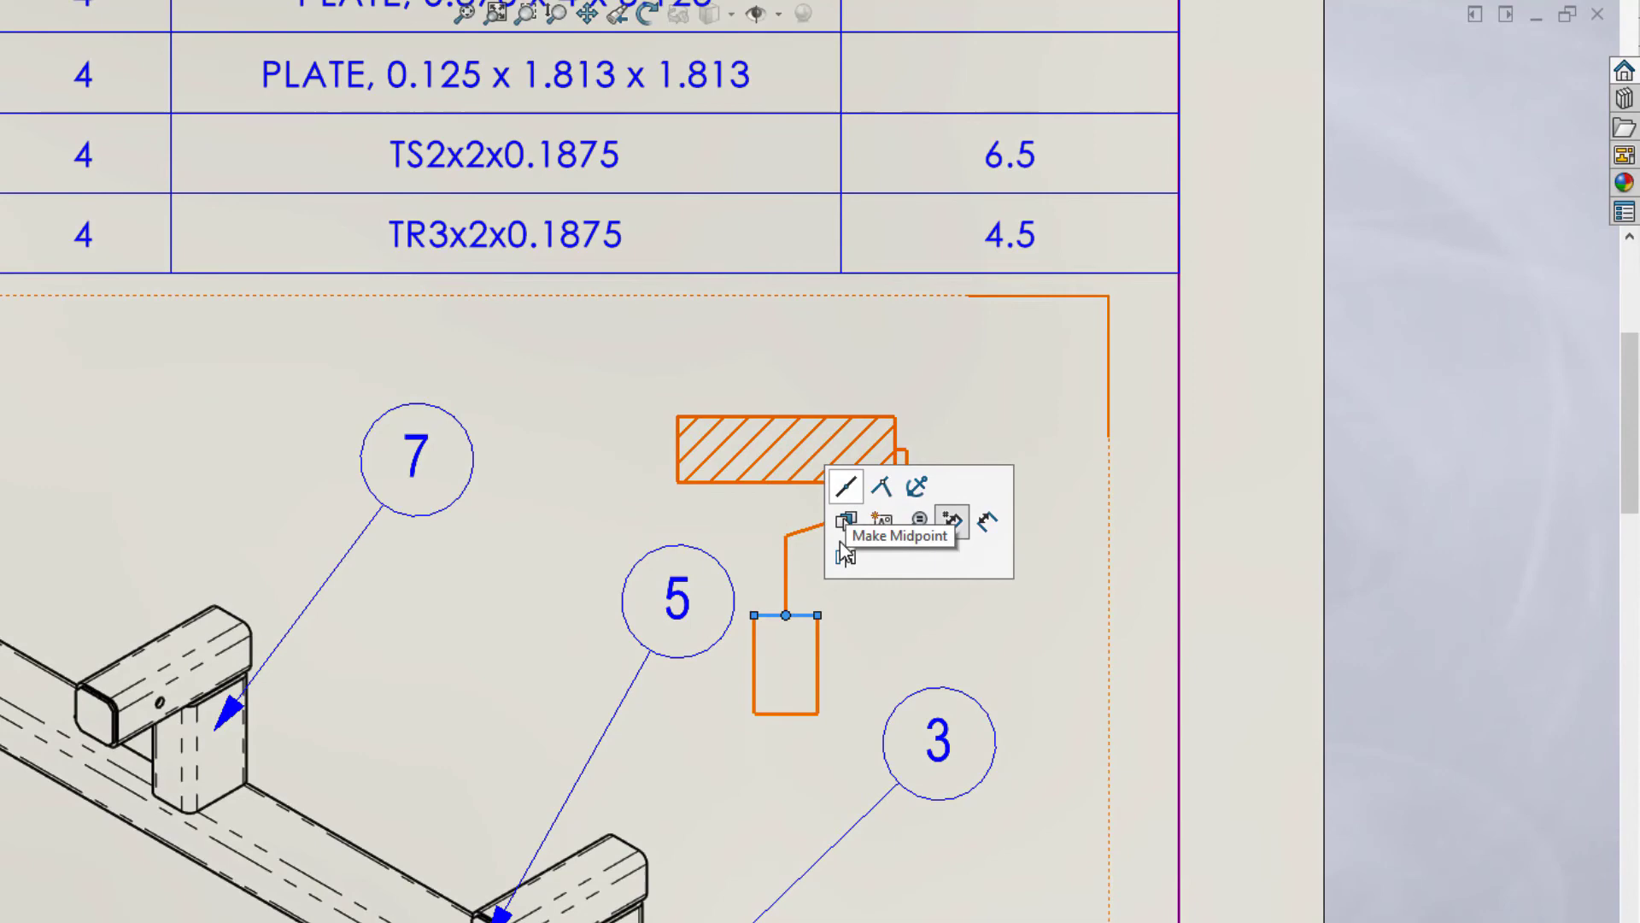
click(839, 647)
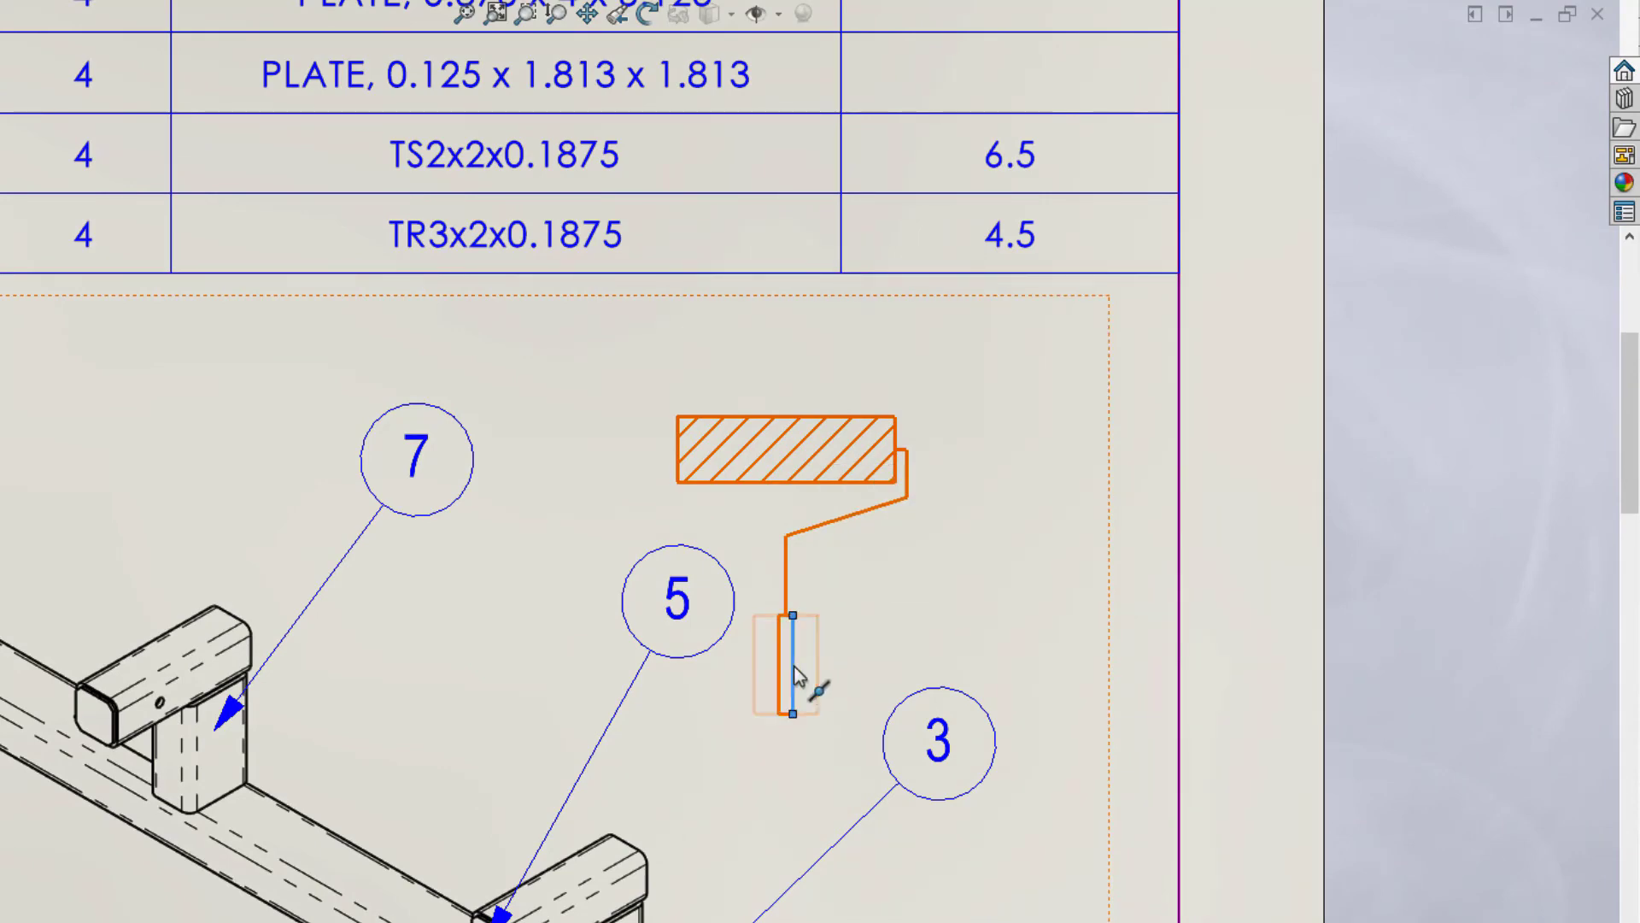
drag(798, 665, 802, 664)
click(1108, 707)
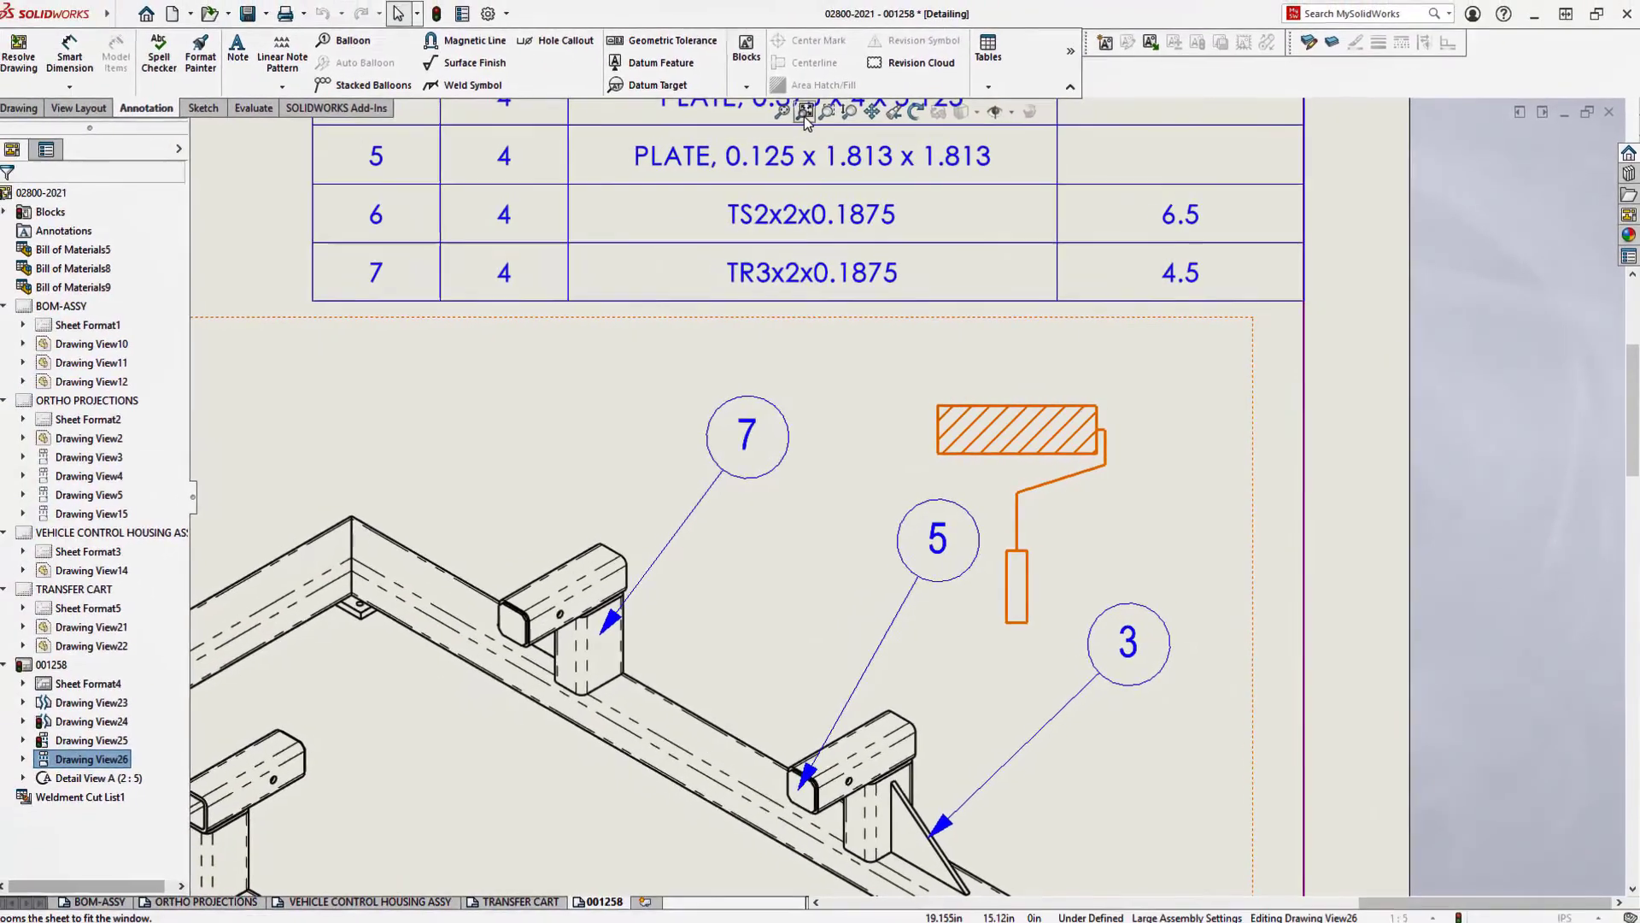
click(617, 52)
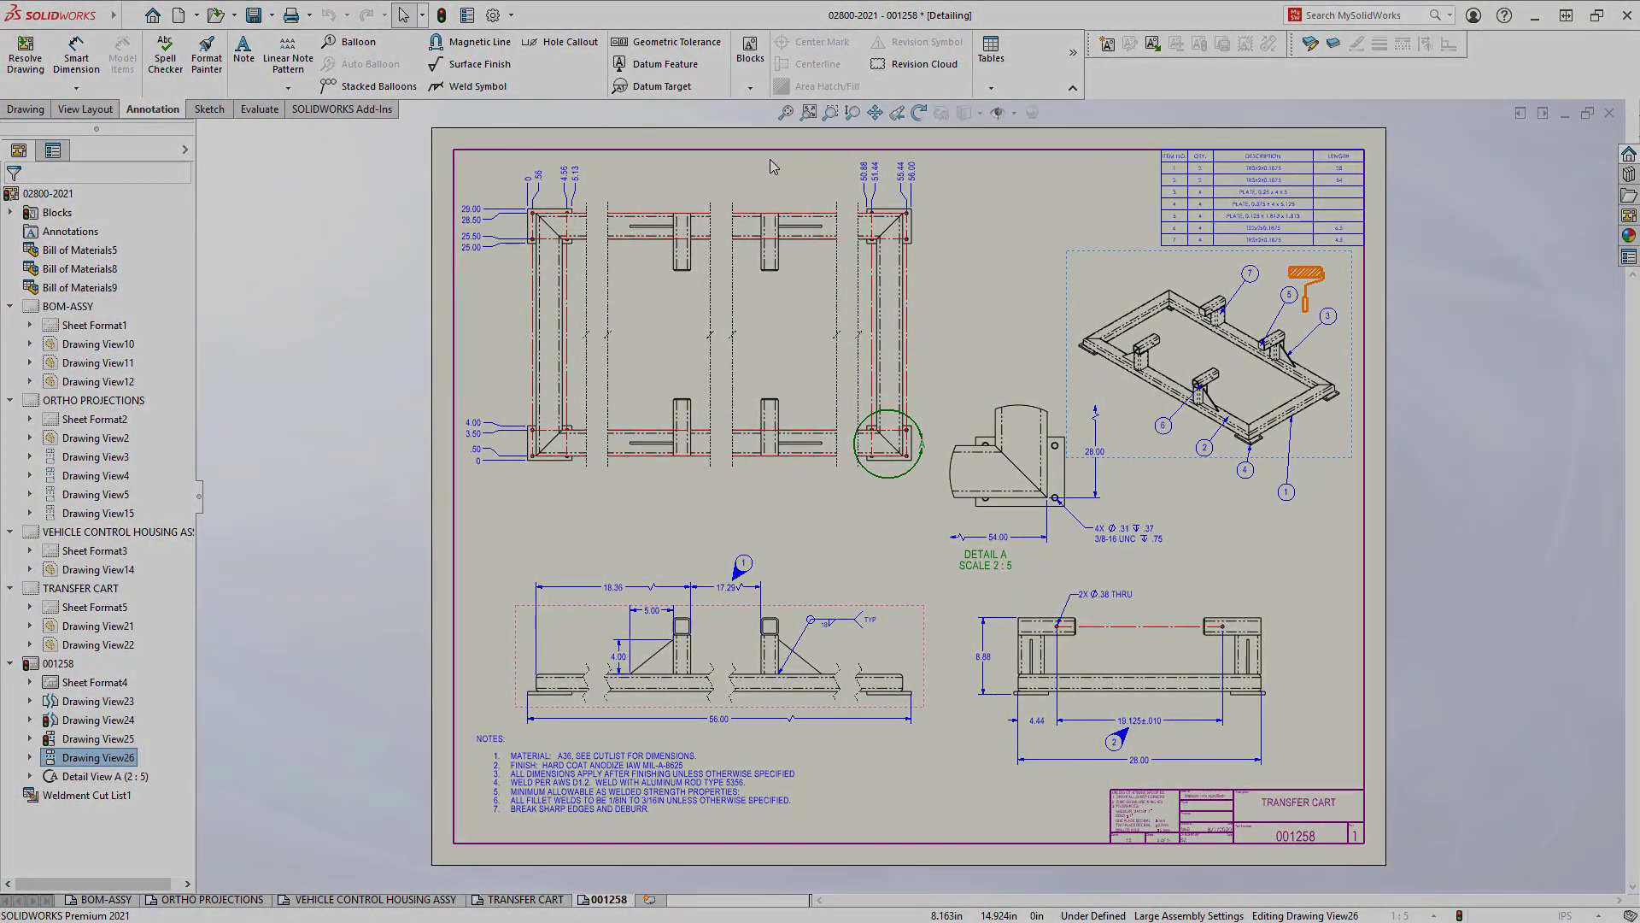